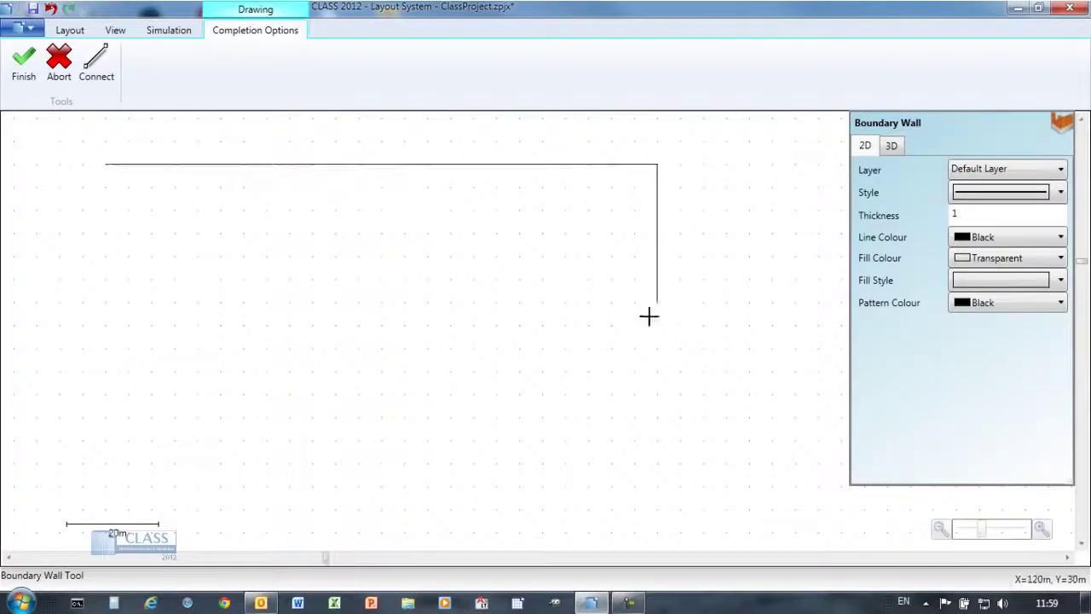
Complete the rectangular boundary wall of the 120 m by 55 m building and inspect the walls in 3D
left_click(657, 417)
left_click(106, 165)
left_click(115, 29)
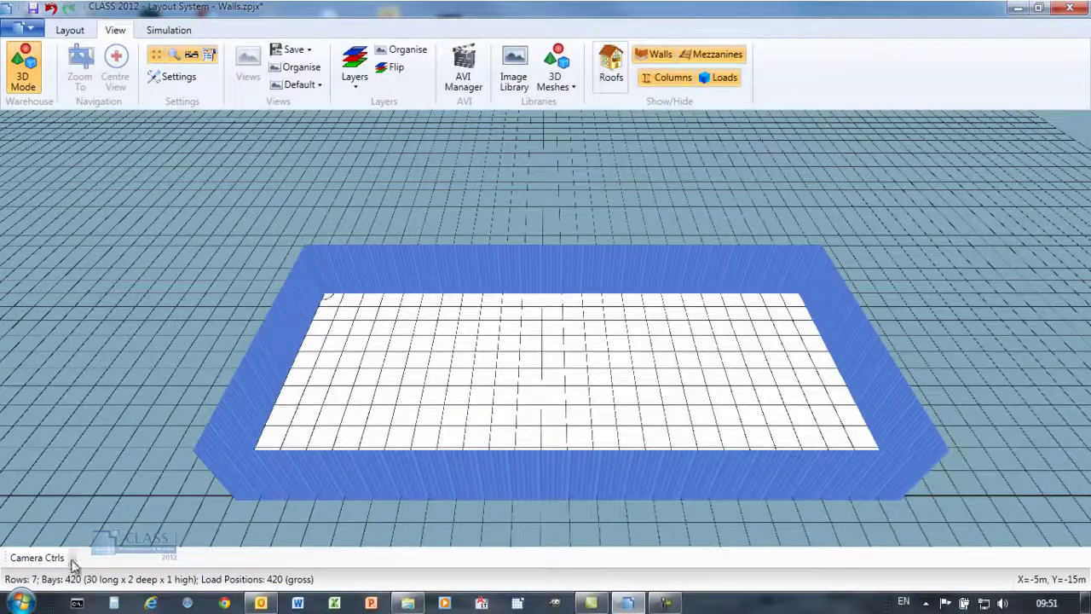
left_click(66, 559)
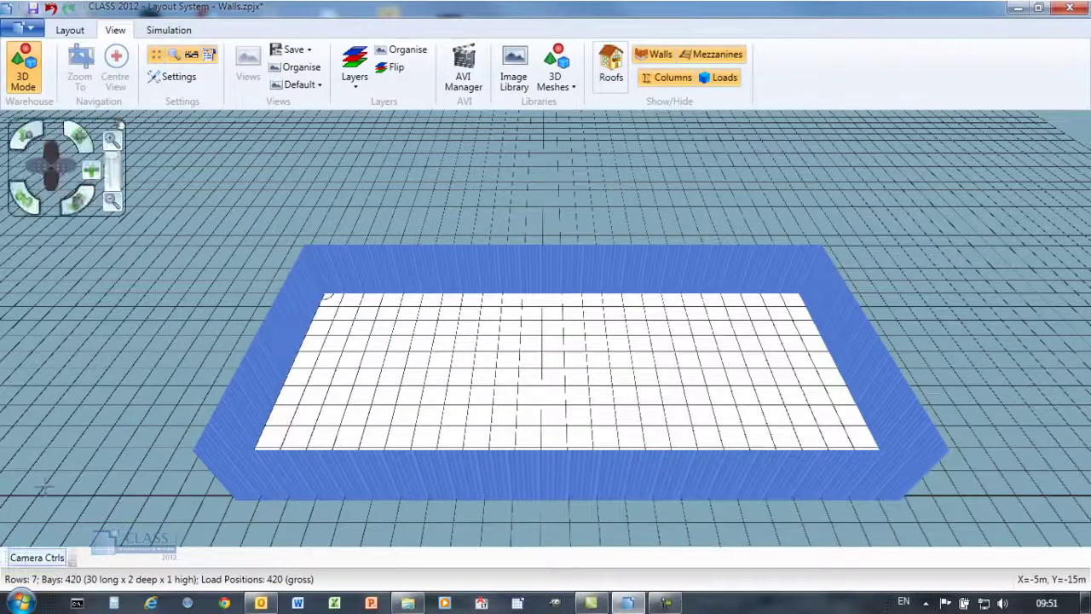
left_click(33, 207)
left_click(33, 207)
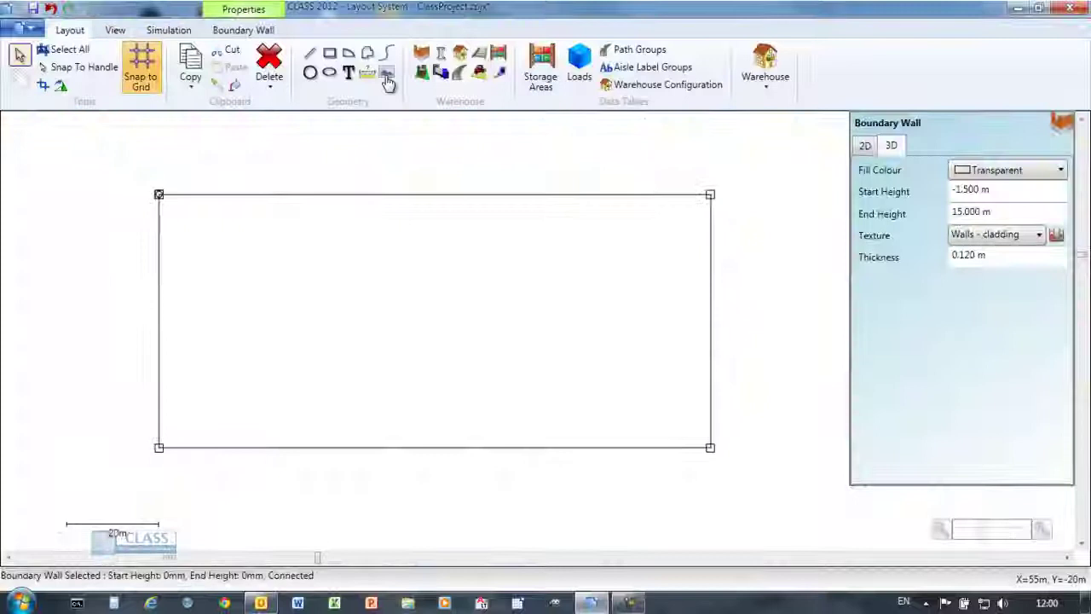
Add a 120 m dimension along the building's upper wall, with 3 m text justified above the line
left_click(367, 71)
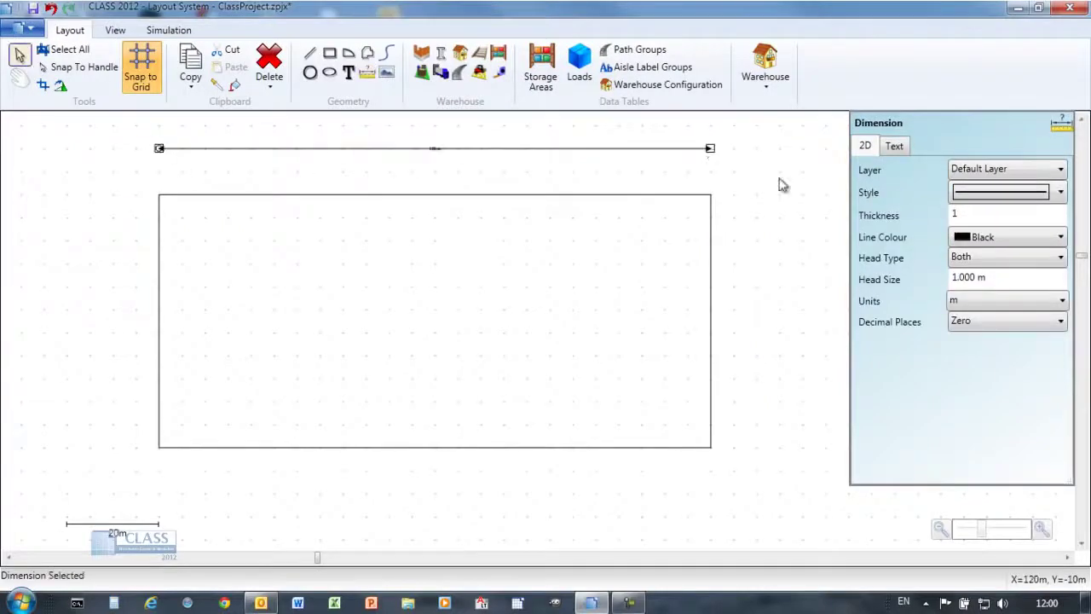
left_click(895, 147)
left_click(985, 312)
left_click(1002, 282)
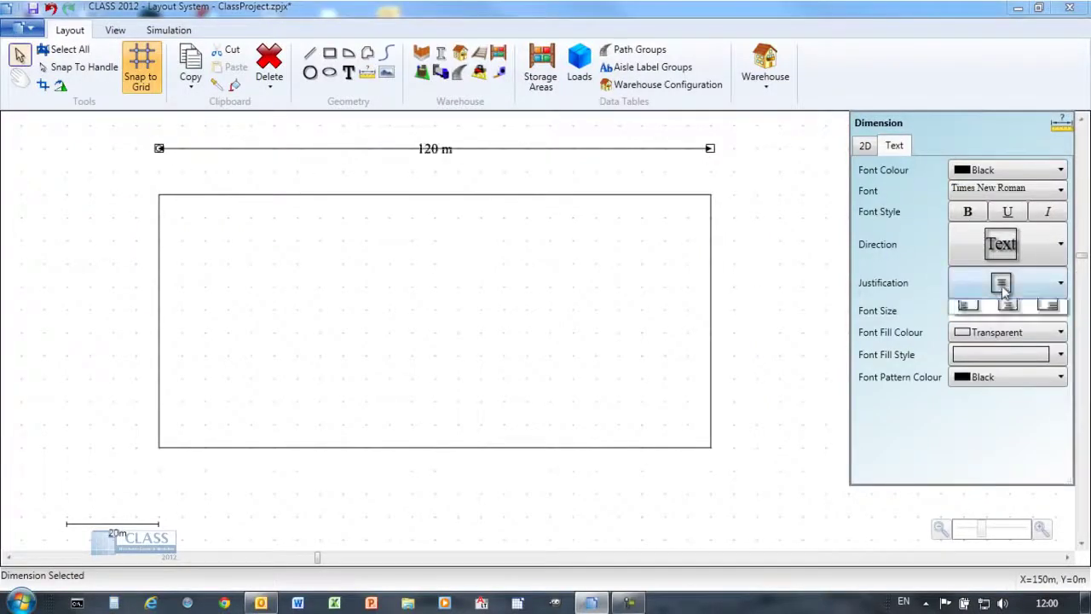
left_click(1001, 300)
Fit the copied dimension to the building's 55 m right side, with vertical text justified to the right of the line
left_click(181, 172)
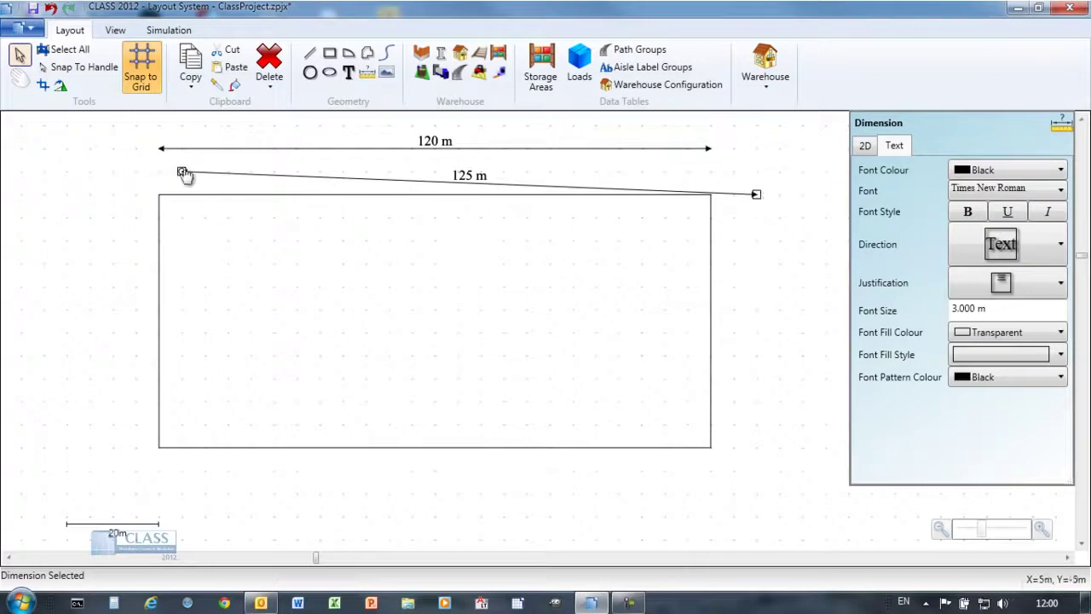
left_click(756, 446)
left_click(1006, 246)
left_click(1033, 331)
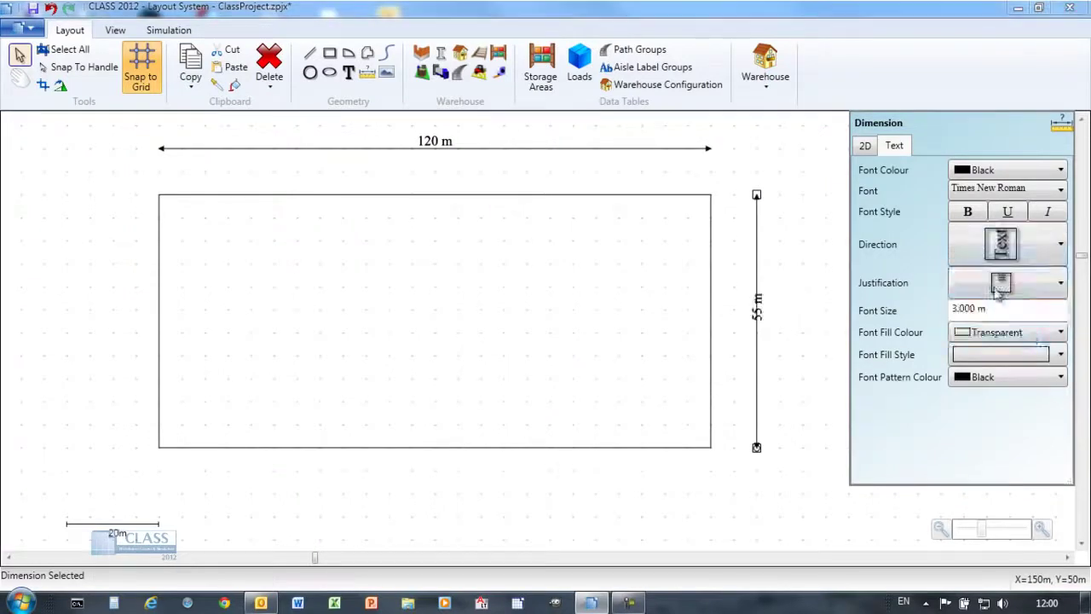
left_click(999, 288)
left_click(1047, 336)
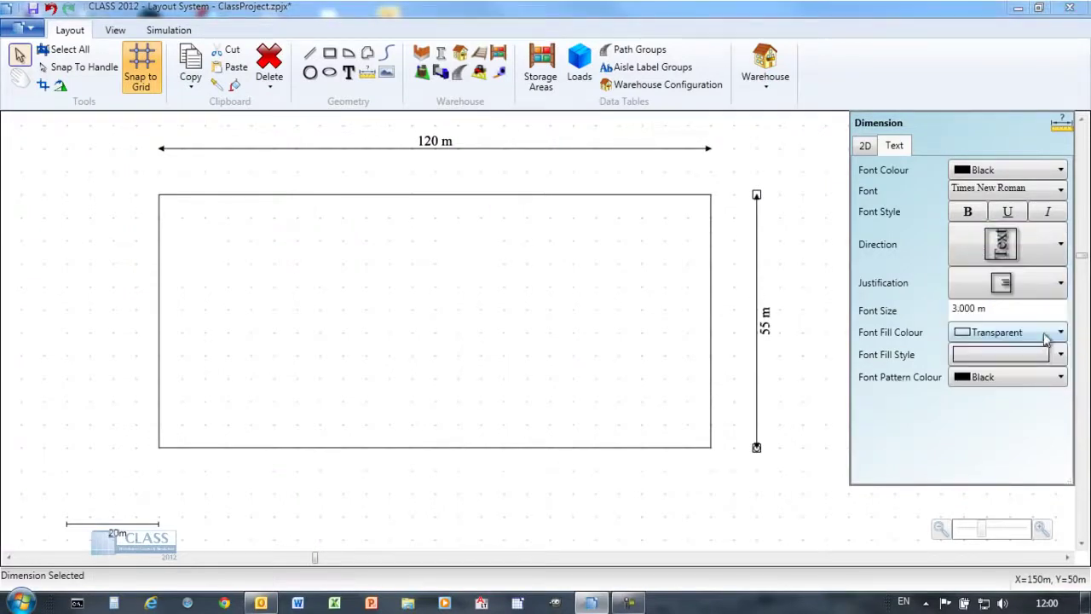
Add a 30 m dimension below the building with 3 m text under the line, and copy it for the adjoining 30 m and 60 m sections
left_click(368, 72)
left_click(977, 309)
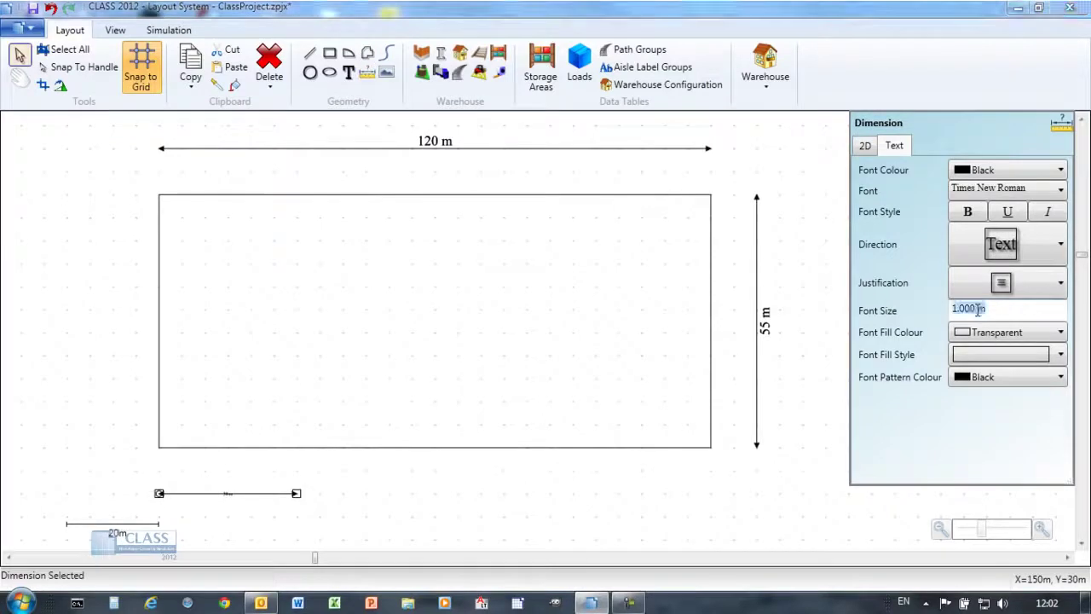
left_click(1014, 285)
left_click(1016, 375)
left_click(191, 69)
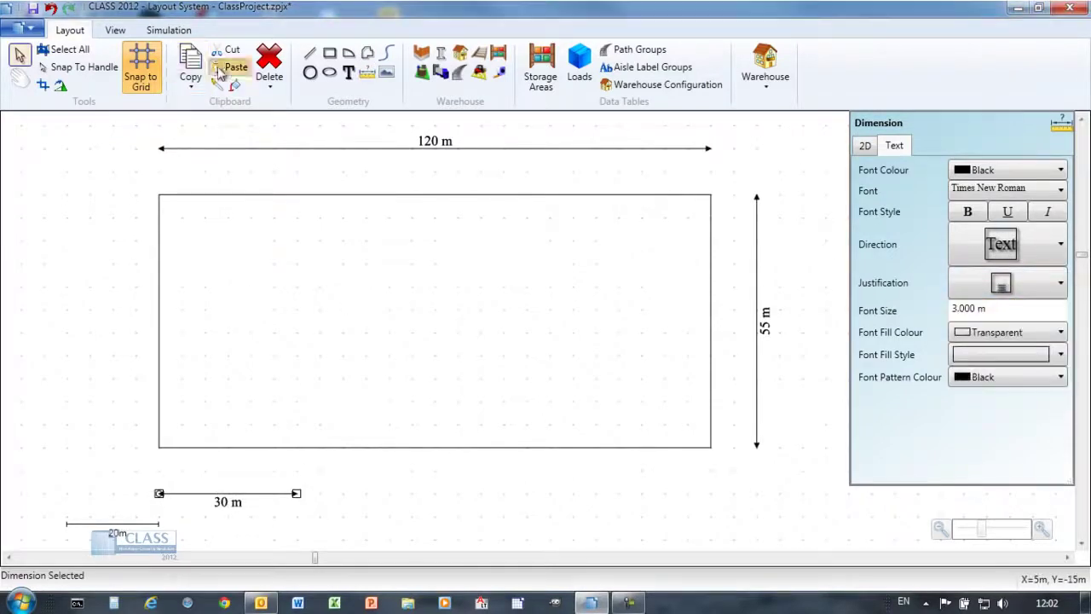
left_click(232, 67)
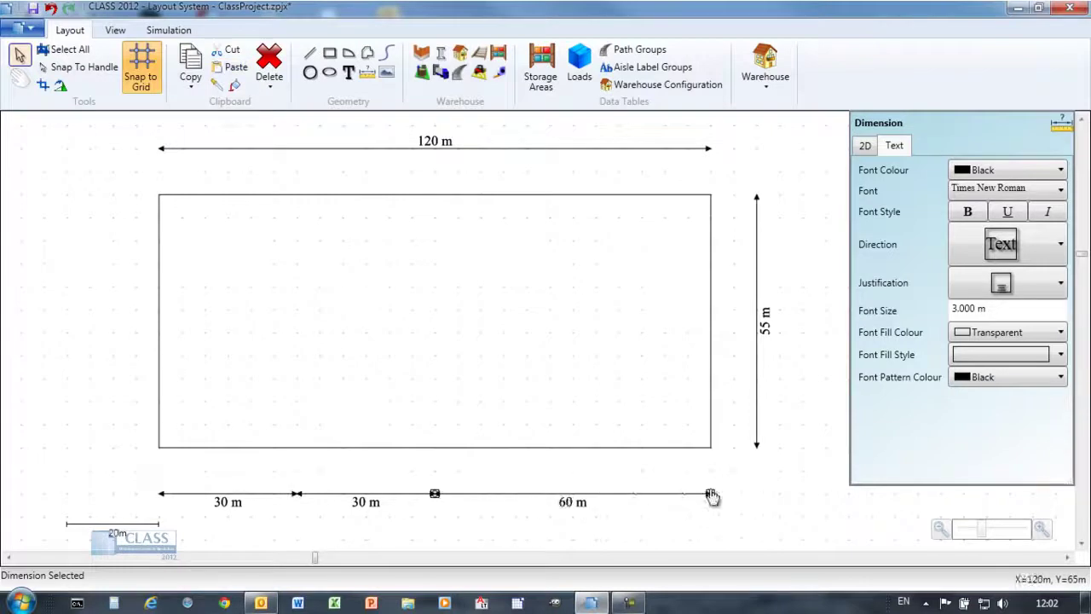
Draw an internal wall across the building's full depth at the 30 m mark and copy it to the 60 m mark
left_click(421, 55)
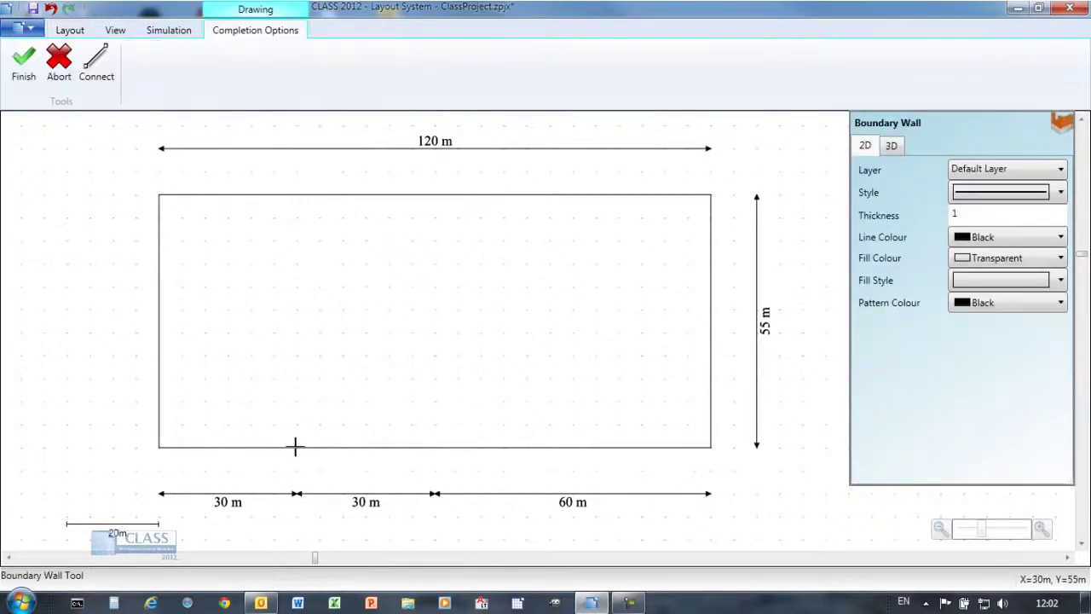
double_click(296, 196)
left_click(191, 68)
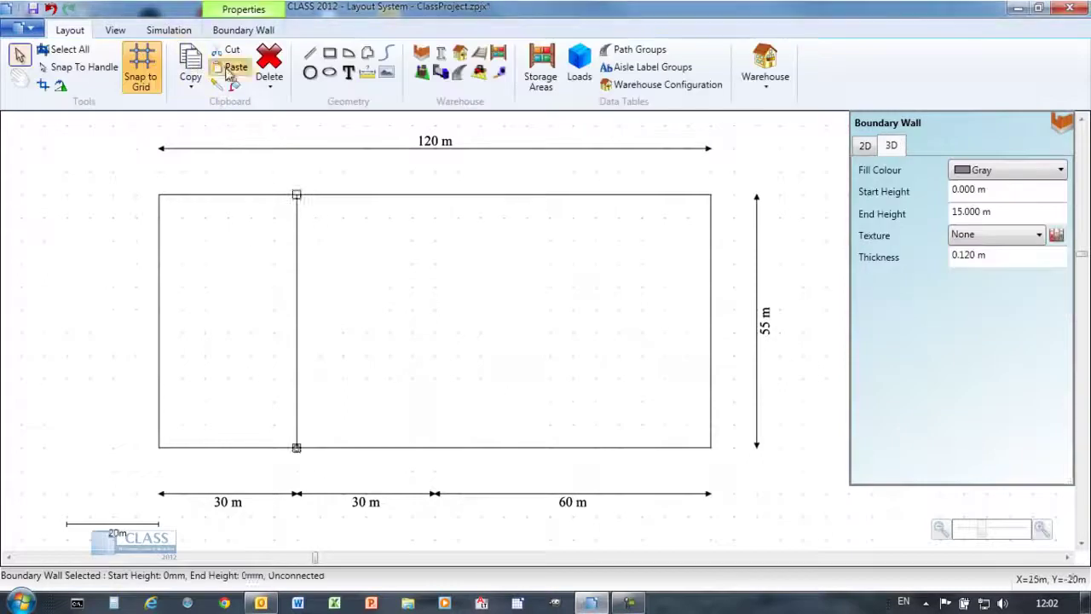
left_click(232, 66)
mouse_move(319, 275)
left_mouse_down()
mouse_move(477, 236)
mouse_move(434, 238)
left_mouse_up()
Place a 5 m square vehicle dock against the lower wall of the leftmost bay and name it 01
left_click(115, 30)
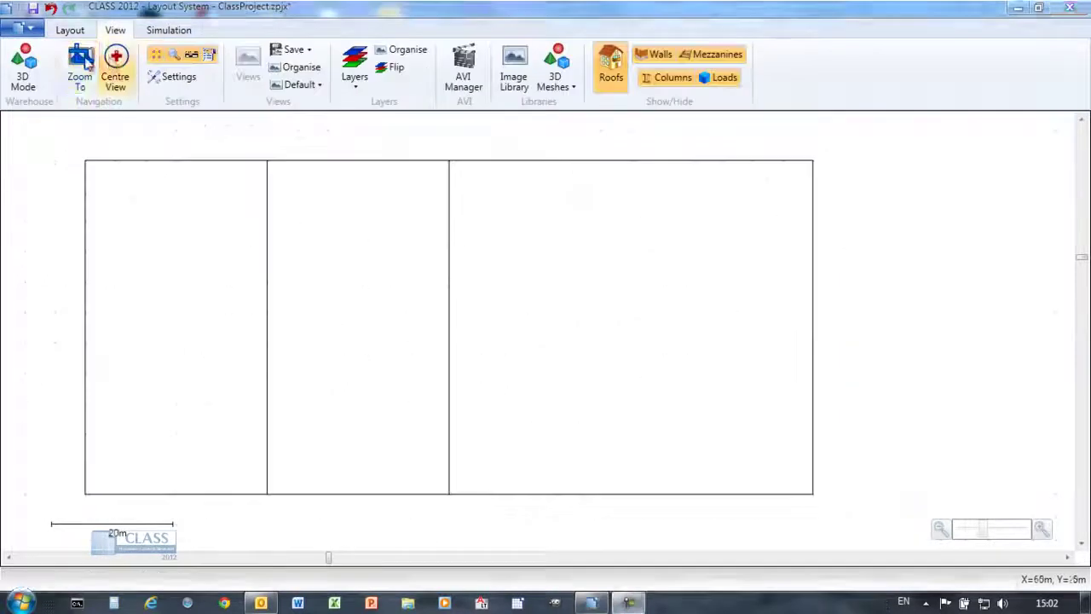
left_click(80, 68)
left_click_drag(77, 510, 258, 401)
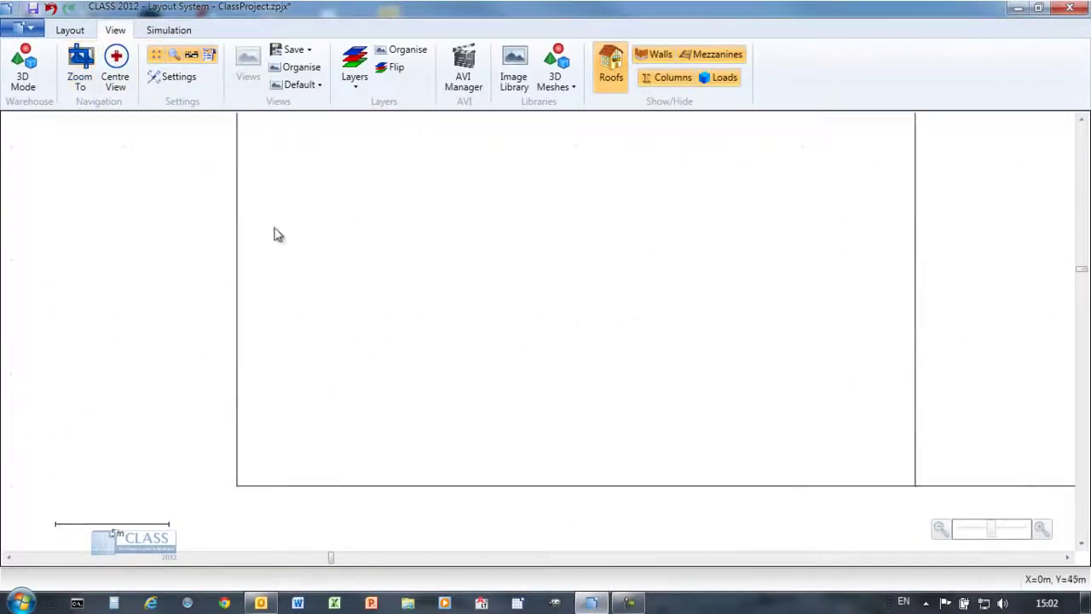
left_click(70, 30)
left_click(440, 72)
mouse_move(353, 494)
left_mouse_down()
mouse_move(423, 397)
mouse_move(462, 373)
left_mouse_up()
left_click(840, 169)
type("01")
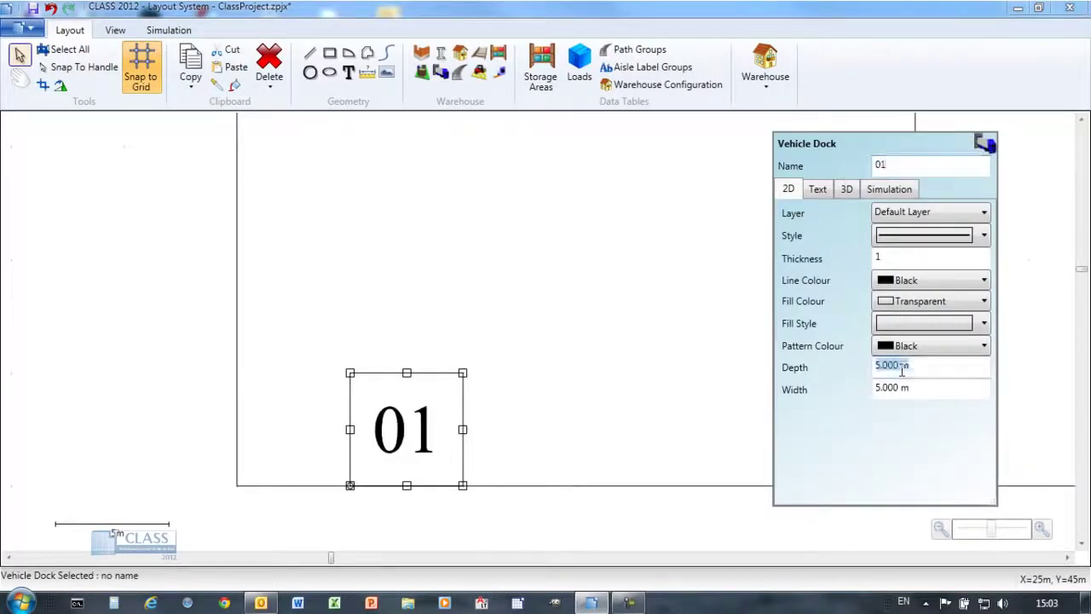
Resize vehicle dock 01 to a depth of 3.5 m and a width of 2.5 m
left_click(906, 391)
type("2")
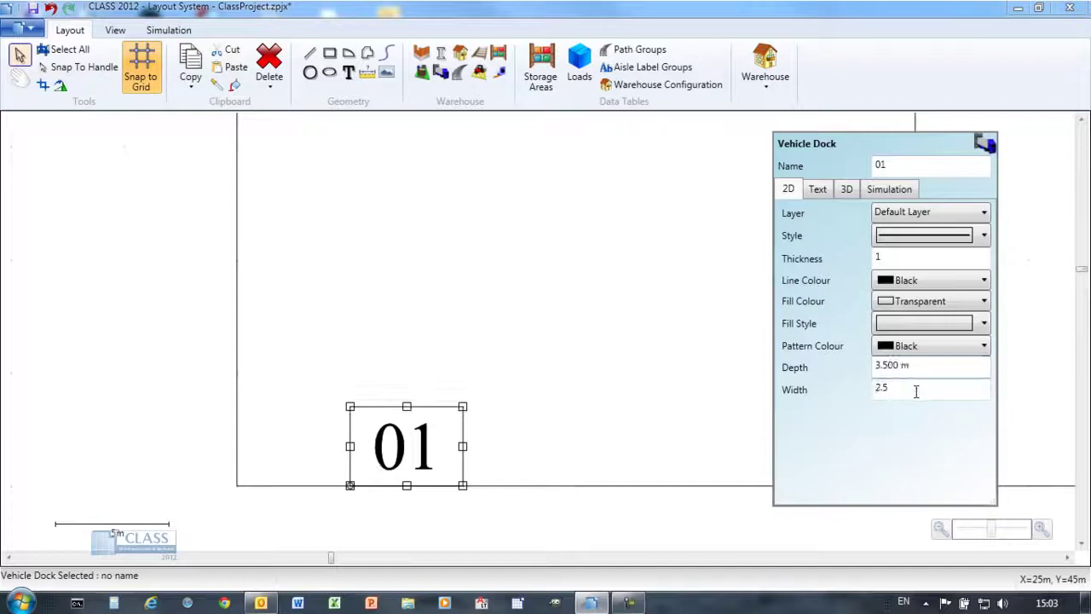
type(".5")
left_click(904, 365)
Give dock 01 a blue outline and a blue crosshatch fill pattern
left_click(931, 279)
left_click(903, 377)
left_click(931, 345)
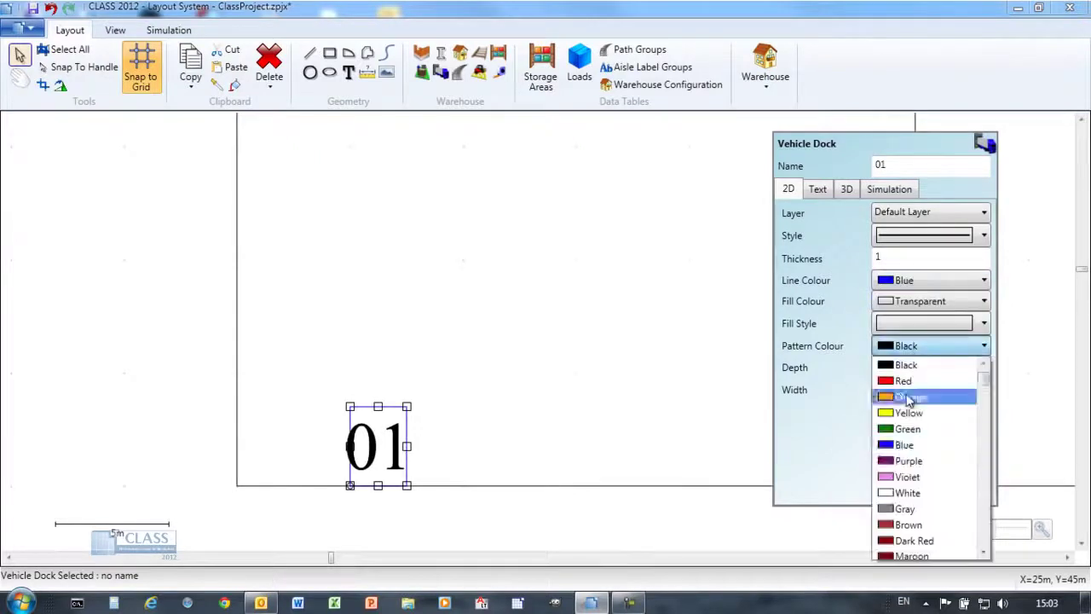
left_click(903, 443)
left_click(930, 323)
left_click(923, 427)
Set the dock label's font size to 2 m and give it a solid white background fill
left_click(817, 191)
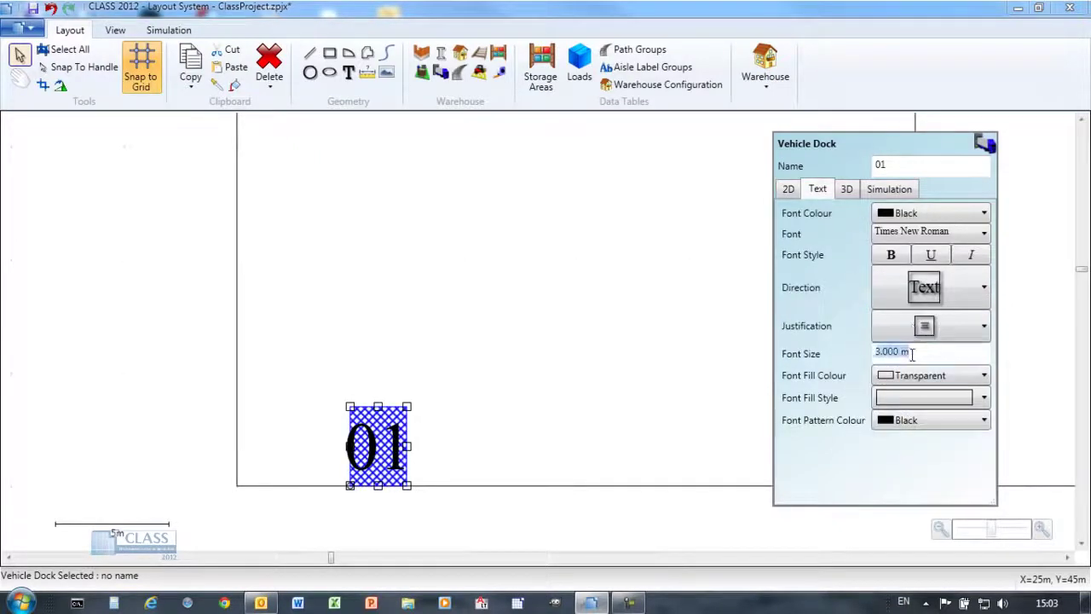
type("2")
left_click(931, 375)
left_click(921, 518)
left_click(931, 397)
left_click(917, 417)
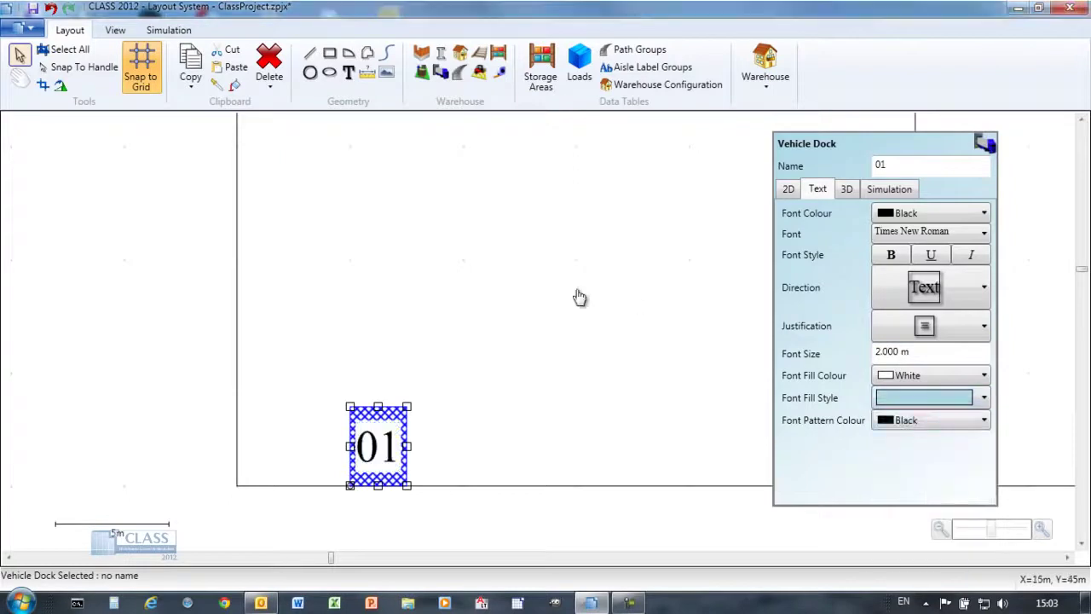
Preview dock 01 in the boundary wall in 3D and return to the 2D plan
scroll(580, 296, "down", 5)
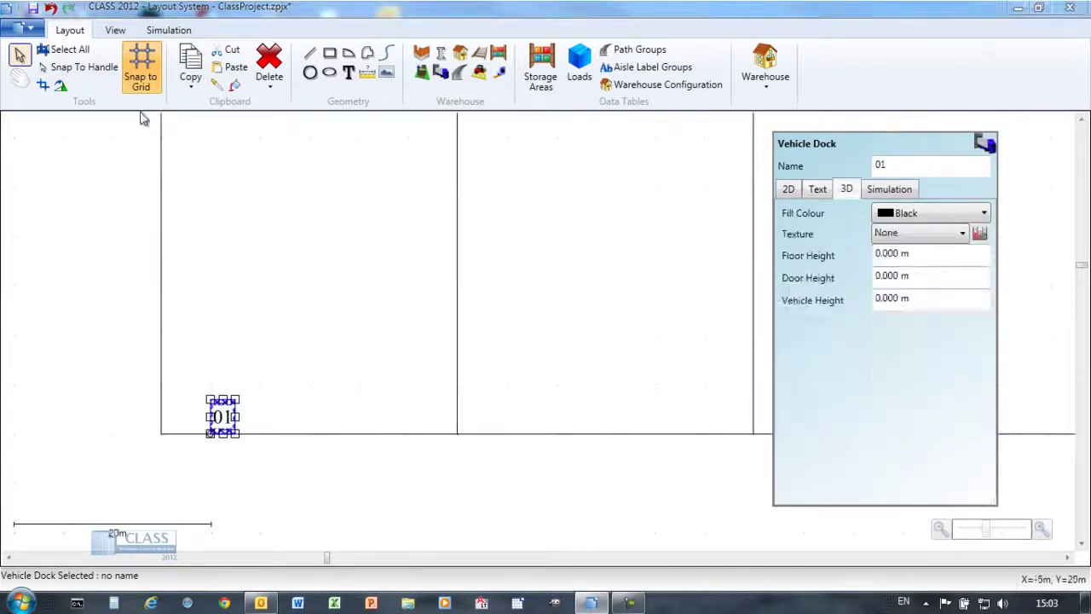
left_click(115, 30)
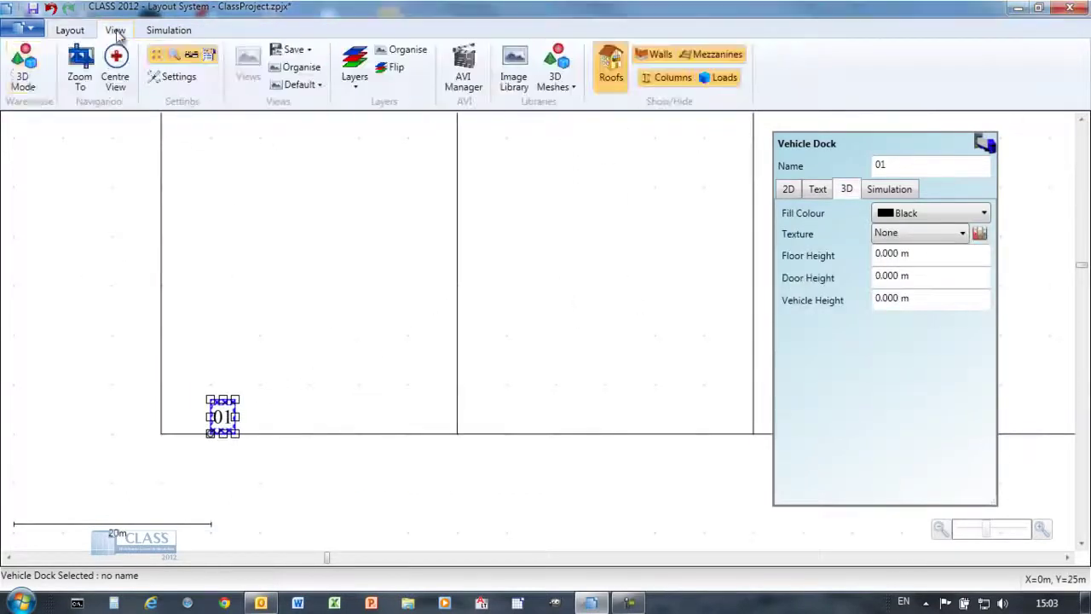
left_click(24, 77)
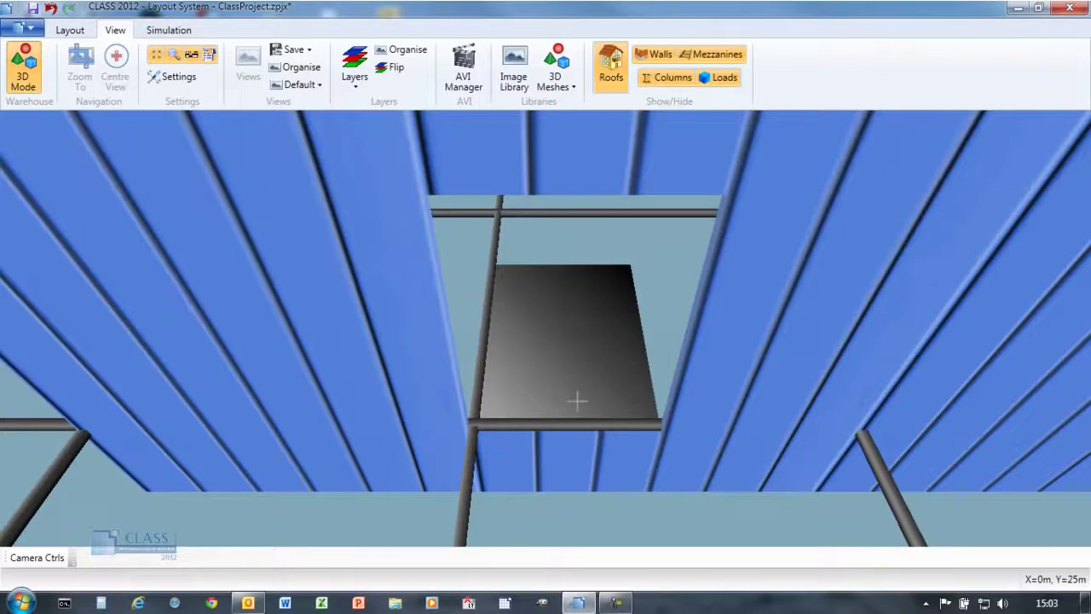
left_click(32, 89)
Make 17 auto-numbered copies of dock 01 along the lower wall at a 6.5 m X offset
scroll(506, 372, "down", 2)
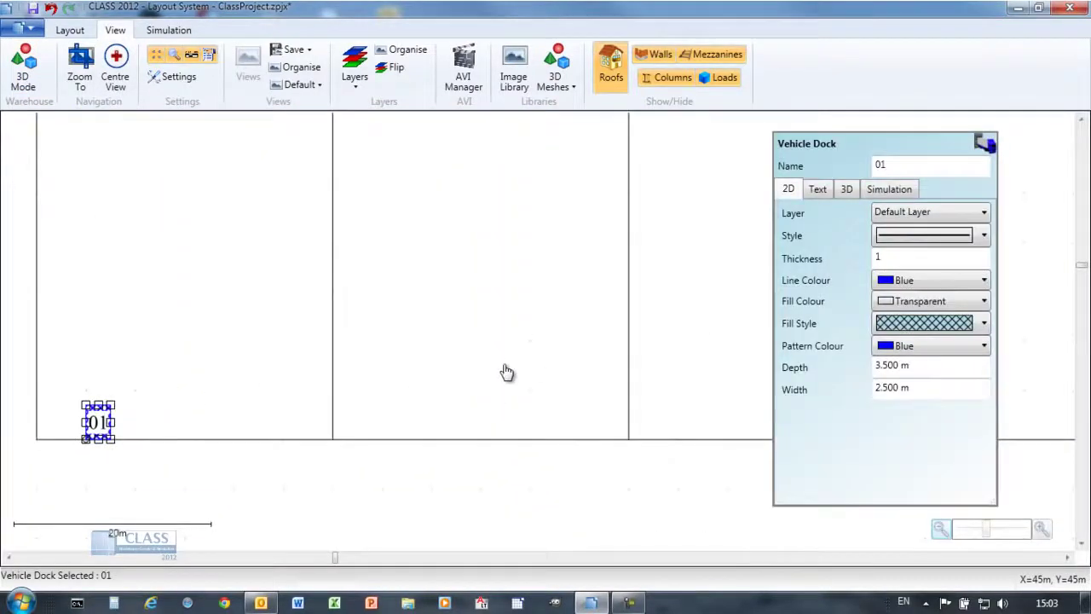
scroll(499, 375, "down", 1)
left_click(70, 30)
left_click(190, 78)
left_click(214, 119)
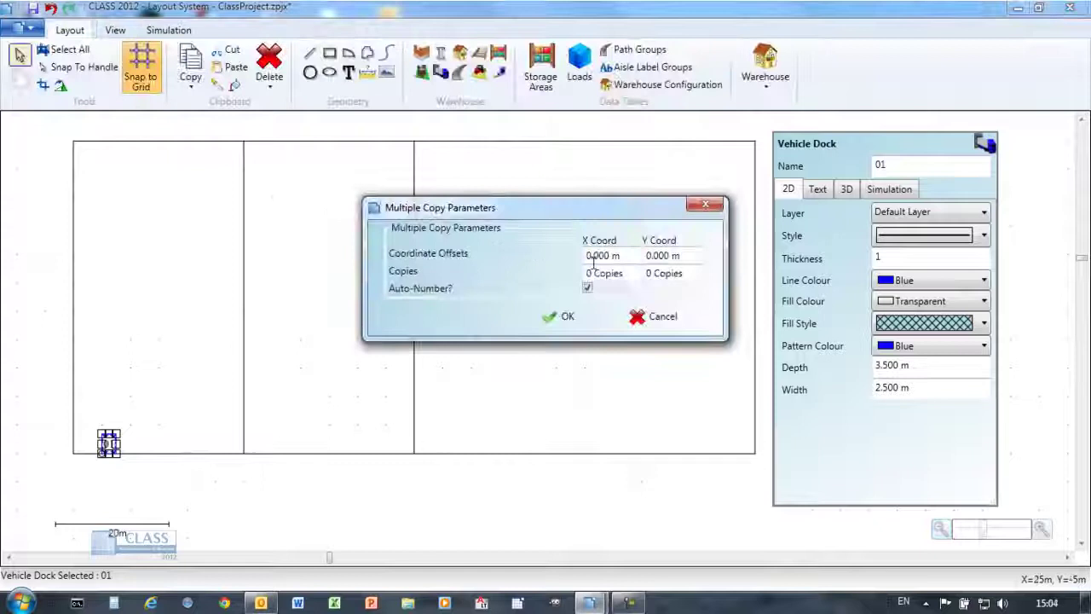
left_click(598, 256)
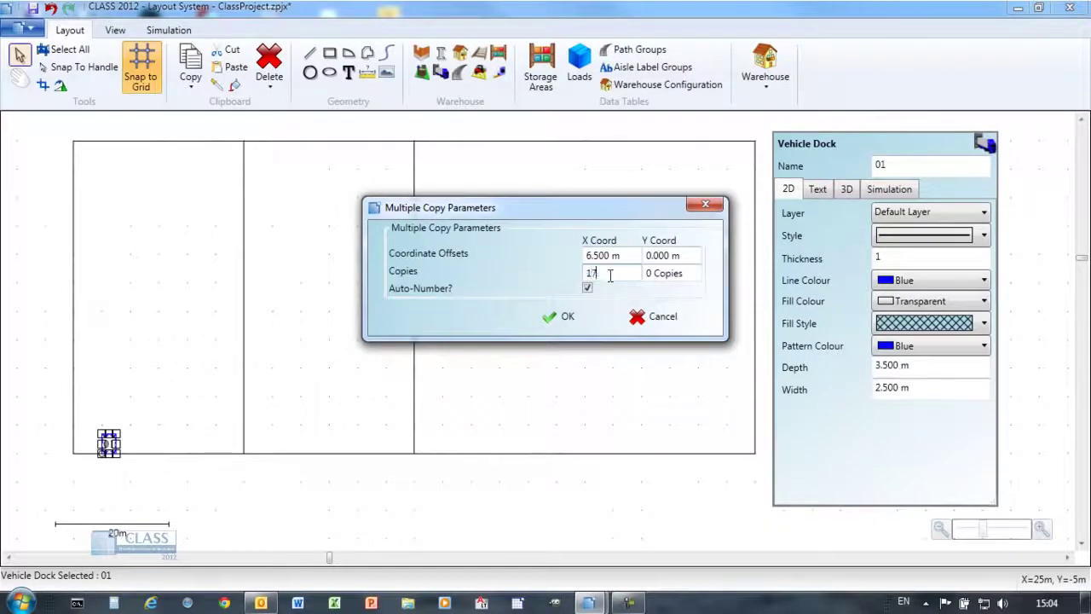
left_click(561, 316)
Inspect the row of docks along the lower wall in 3D
left_click(115, 30)
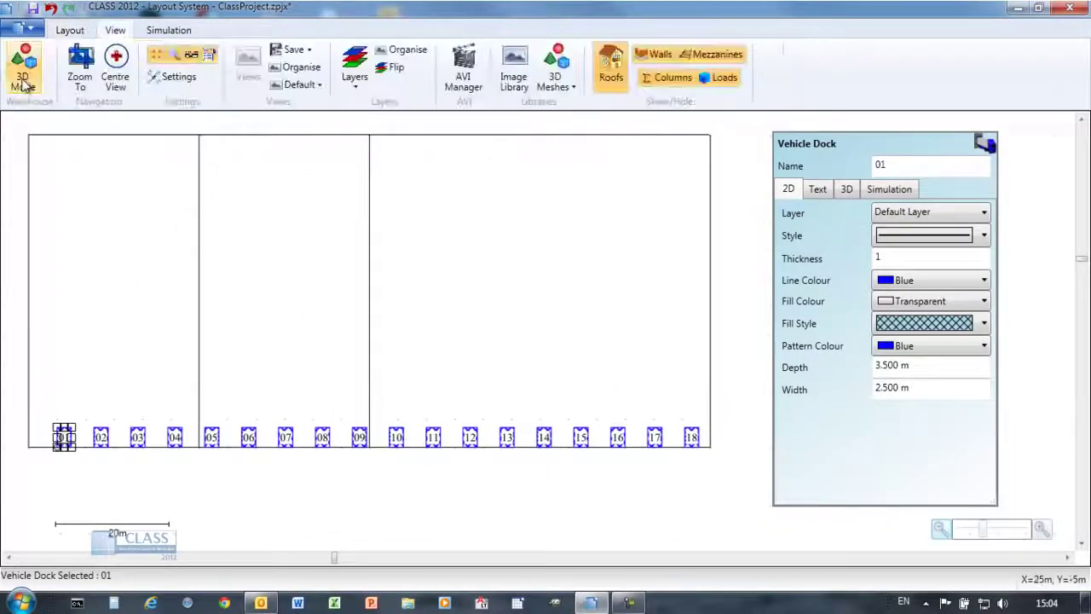
left_click(24, 77)
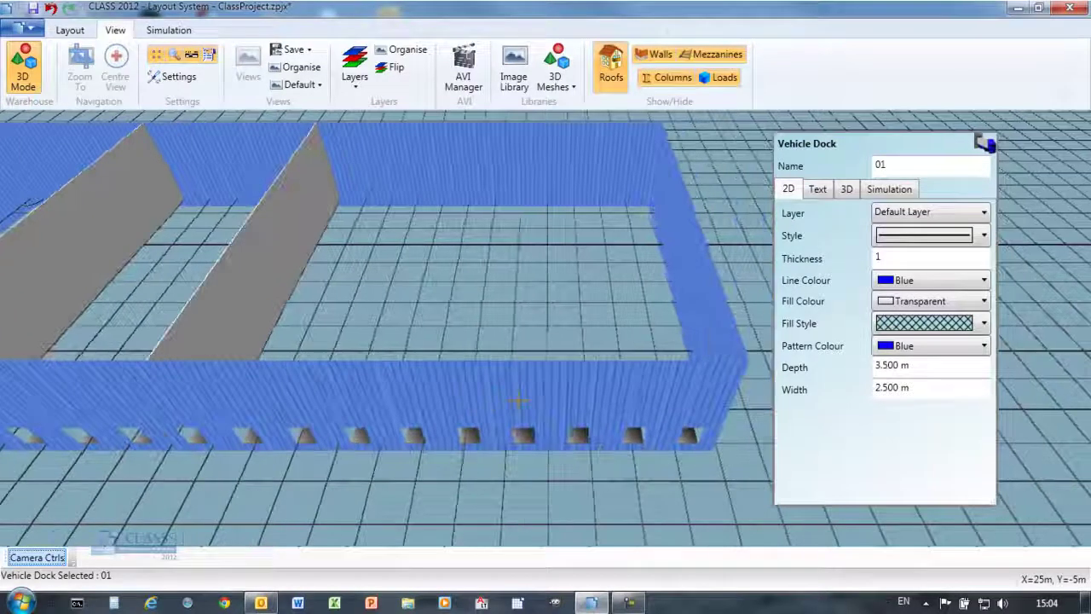
key("Escape")
Select the whole lower dock row and place a copy along the upper wall as docks 19 to 36
left_click_drag(37, 415, 713, 469)
left_click_drag(572, 438, 537, 171)
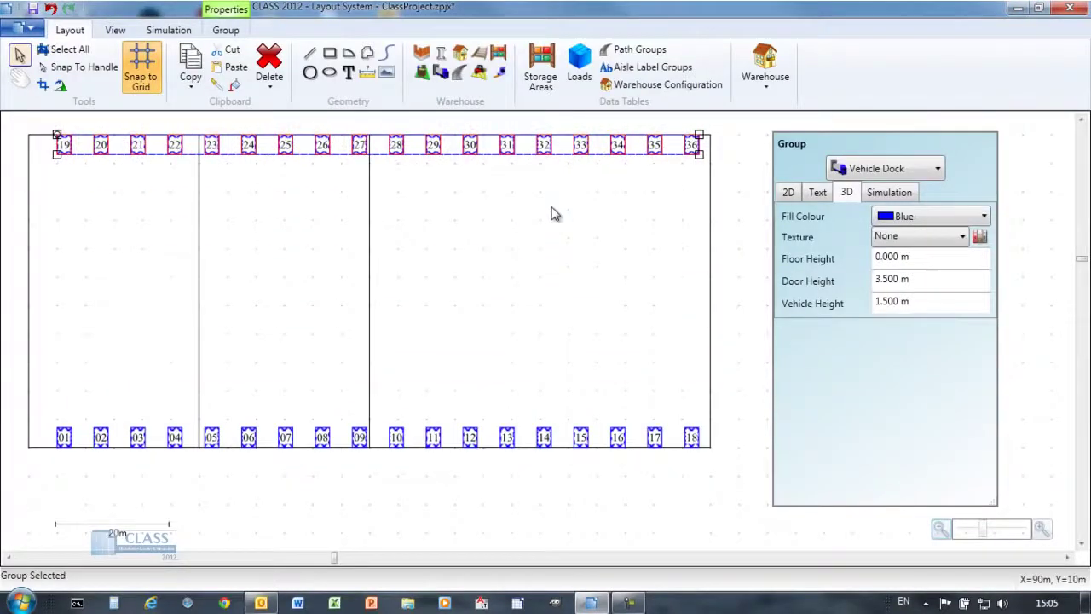
Set the 3D fill, line and pattern colours of the upper dock row to green
left_click(931, 215)
left_click(905, 312)
left_click(789, 191)
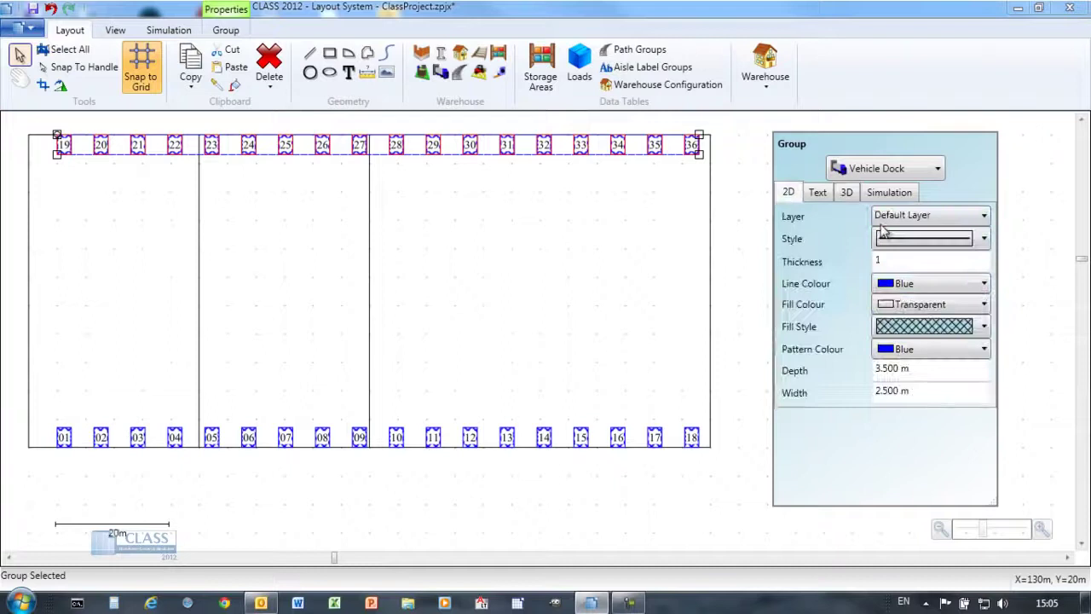
left_click(919, 286)
scroll(916, 397, "up", 2)
left_click(907, 380)
left_click(919, 349)
scroll(915, 451, "up", 2)
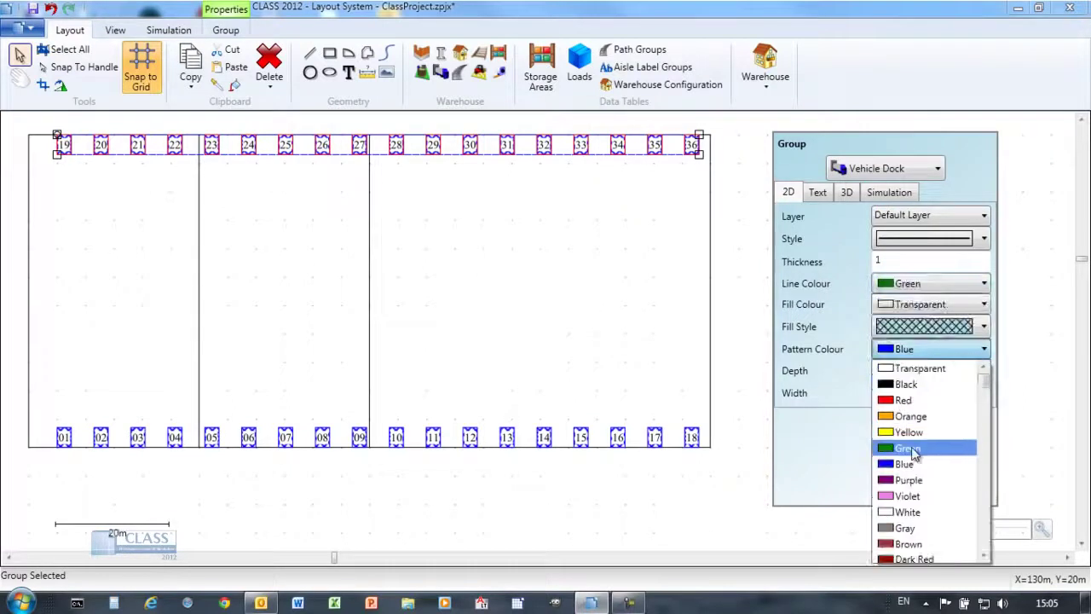
left_click(912, 445)
left_click(275, 291)
View the building with both dock rows in 3D
left_click_drag(244, 275, 284, 289)
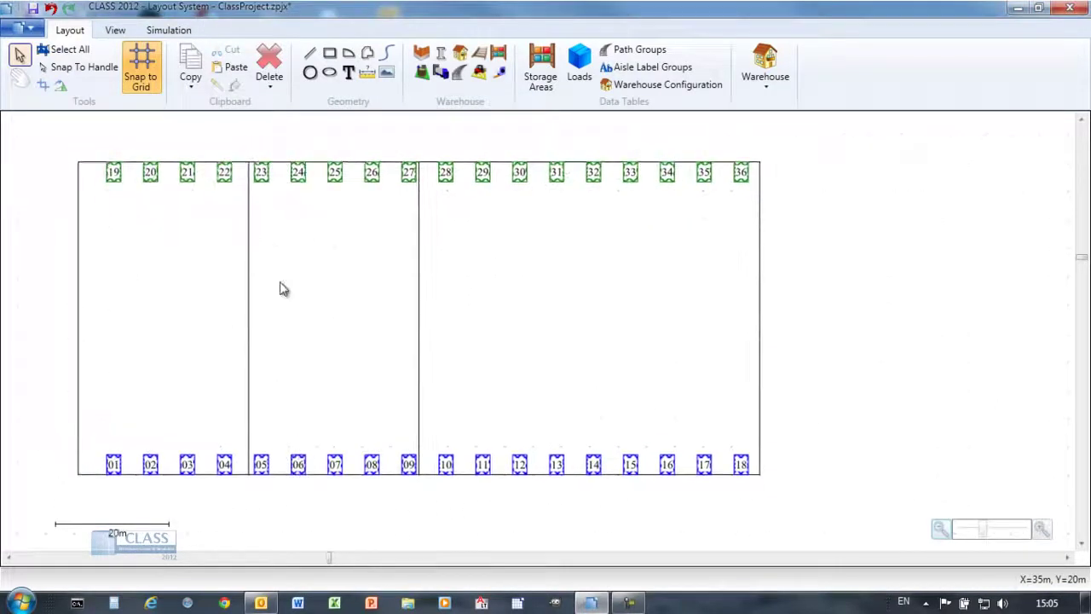
left_click(116, 29)
left_click(23, 73)
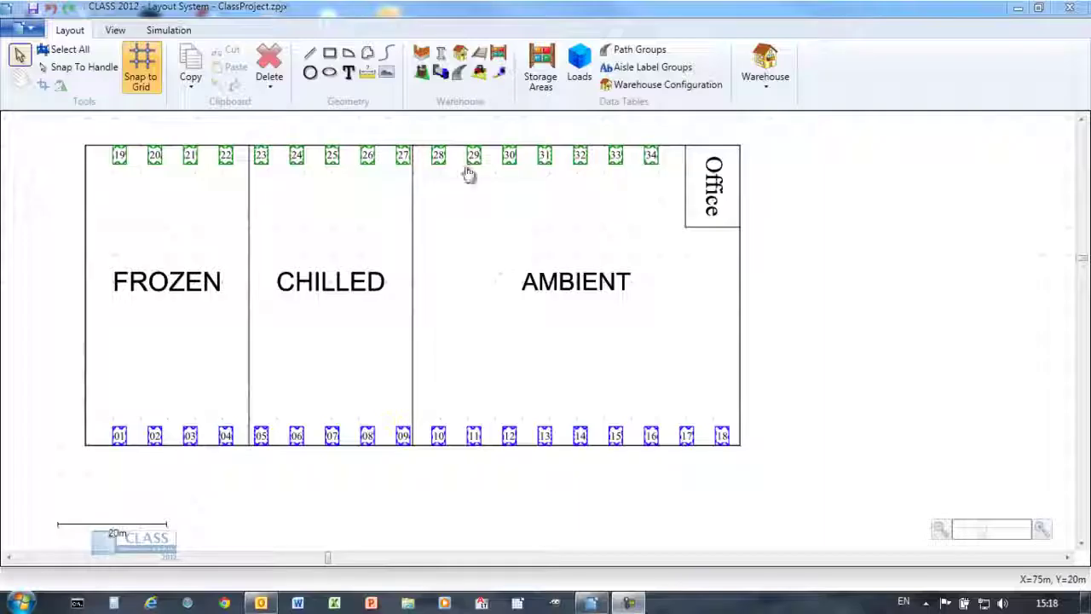
Draw a roof section 15 m wide and 55 m deep over the left half of the FROZEN area
left_click(460, 53)
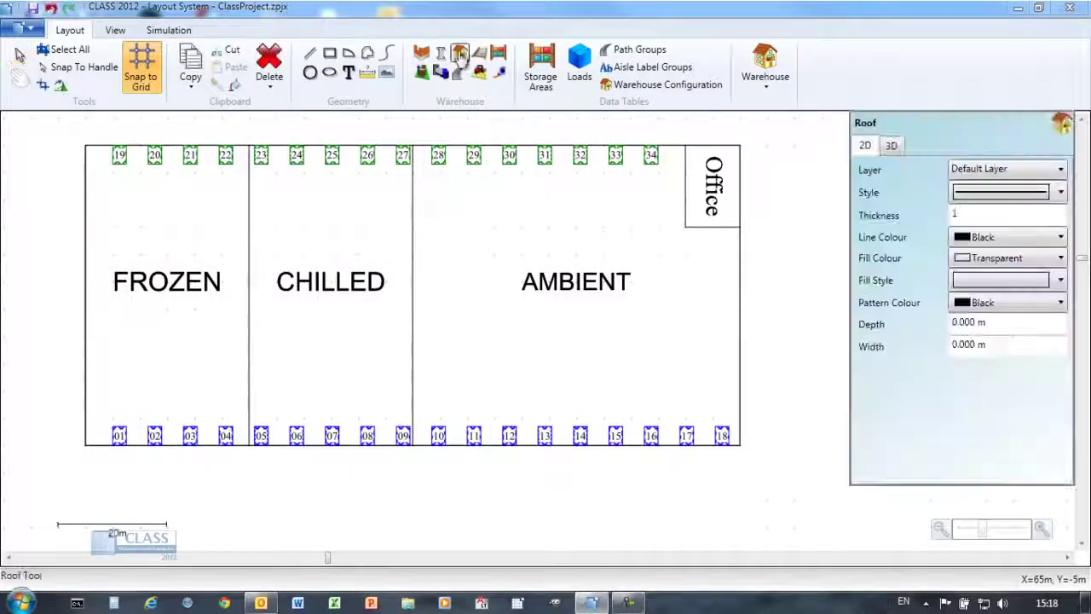
left_click_drag(87, 150, 171, 367)
left_click_drag(174, 438, 174, 438)
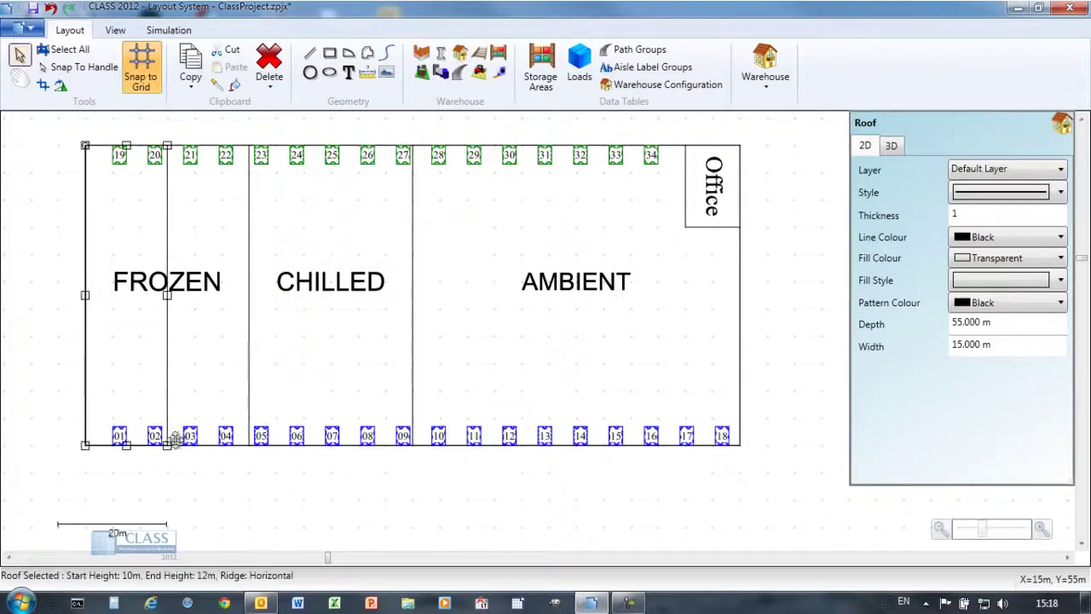
Set the roof section's 2D line and pattern colours to gray and its fill style to diagonal hatching
left_click(984, 239)
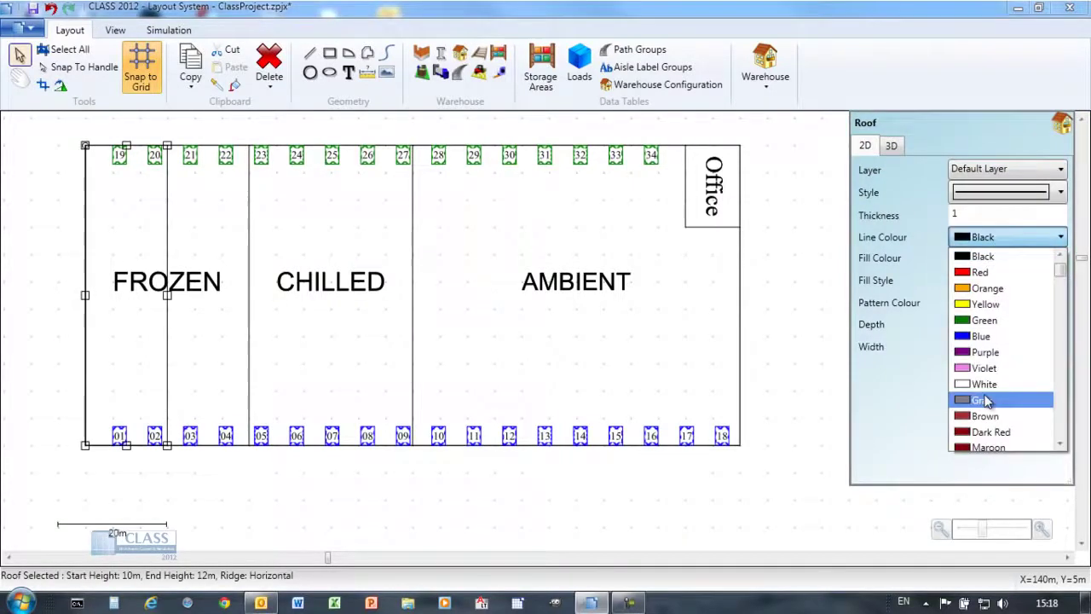
left_click(980, 401)
left_click(984, 303)
left_click(981, 465)
left_click(992, 281)
left_click(980, 402)
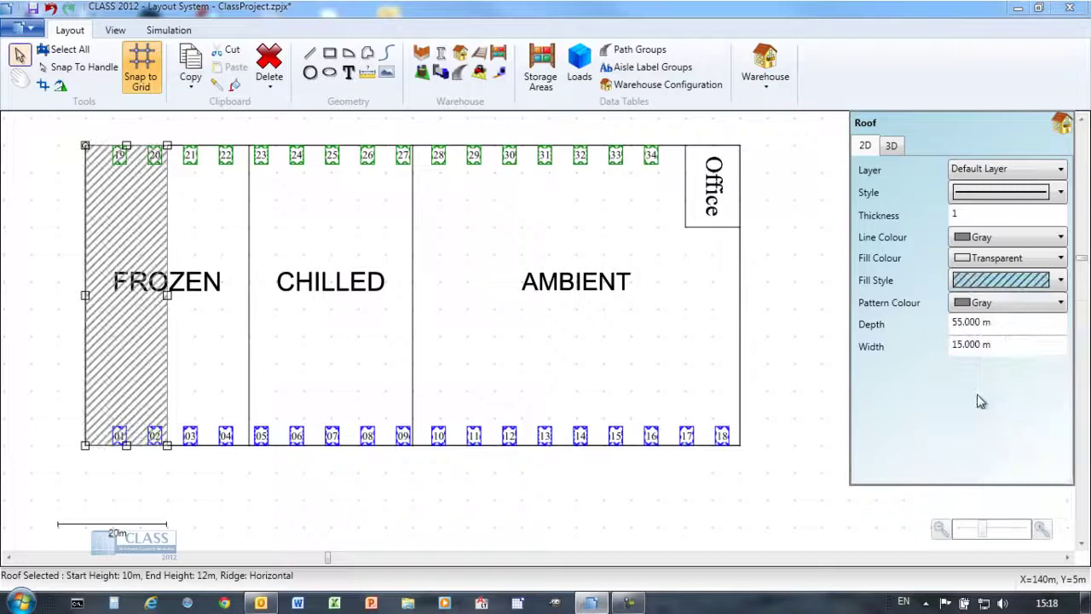
Set the roof section's 3D start height to 12 m, end height to 15 m and direction to Vertical
left_click(891, 146)
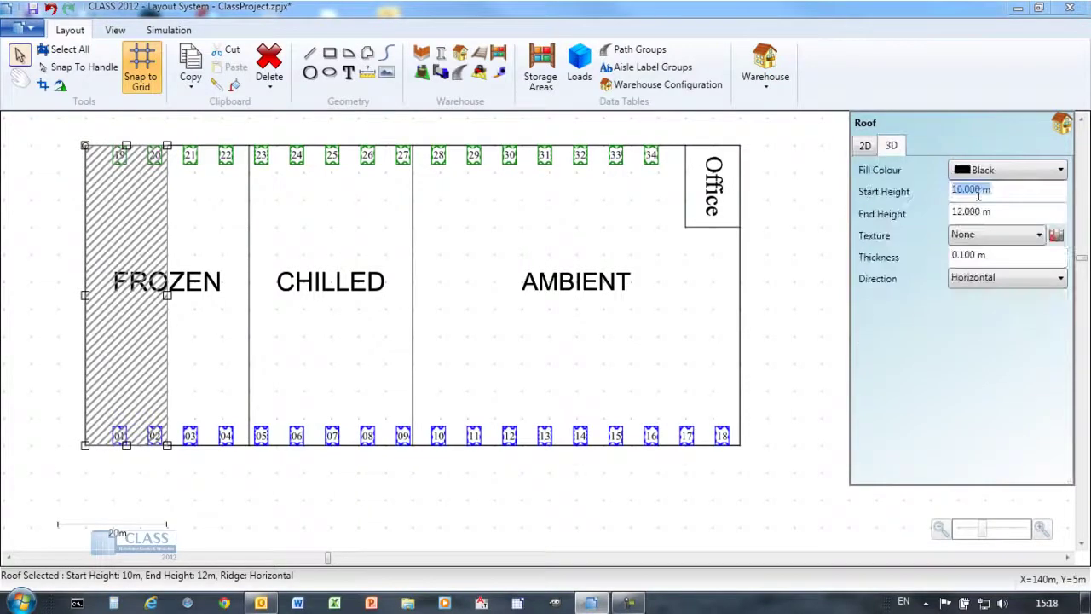
left_click(1006, 283)
left_click(986, 315)
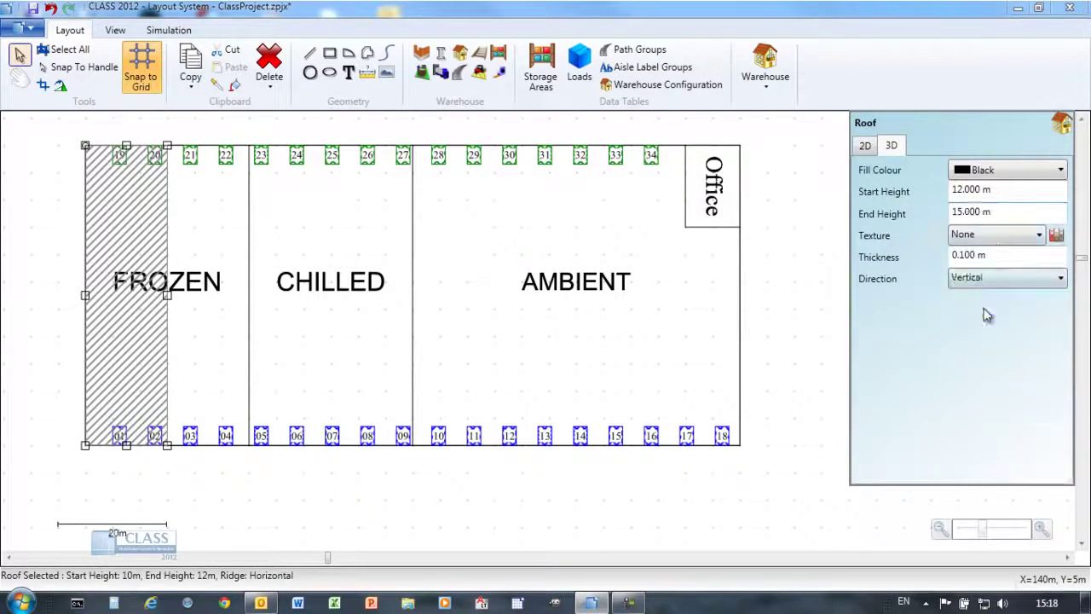
Copy the roof section onto the right half of the FROZEN area and rotate the copy so it mirrors the original
left_click(190, 64)
left_click(230, 66)
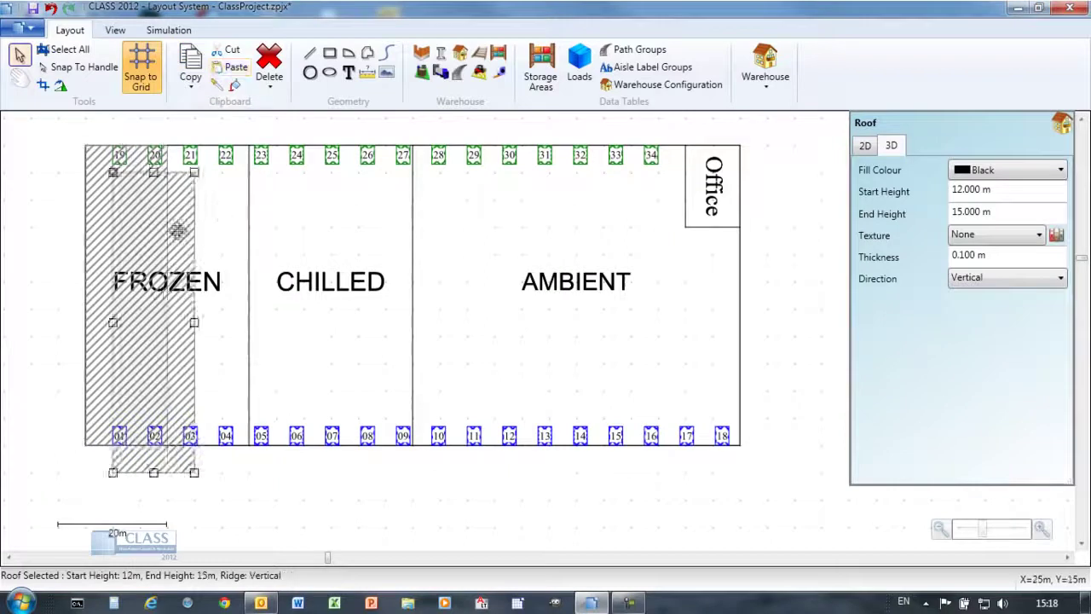
left_click_drag(168, 201, 221, 201)
left_click(60, 85)
left_click(59, 85)
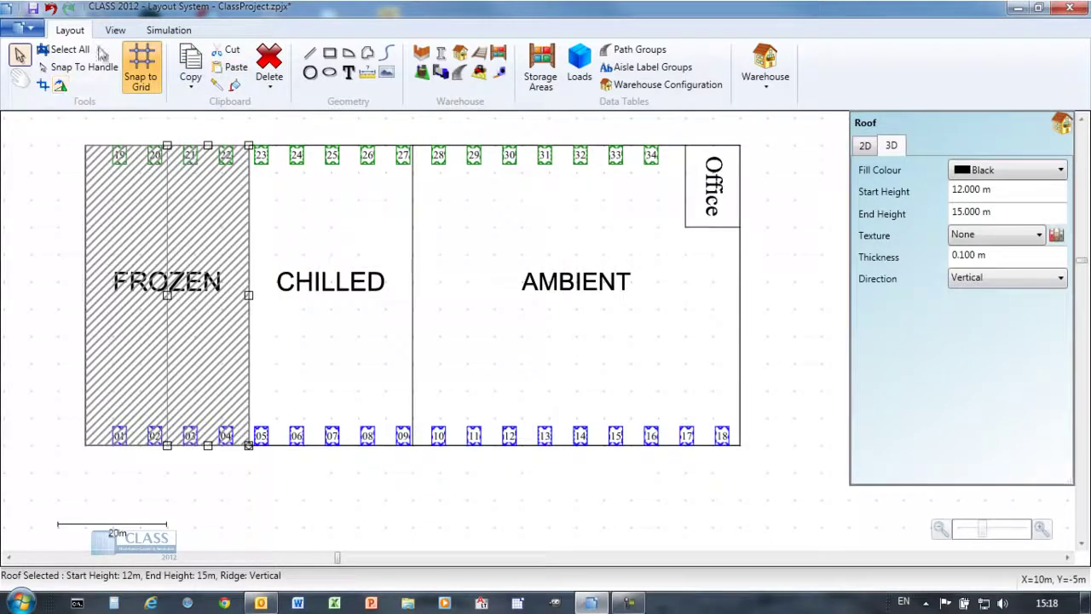
Show the building in 3D and set the 3D fill colour of both FROZEN roof sections to gray
left_click(115, 29)
left_click(23, 68)
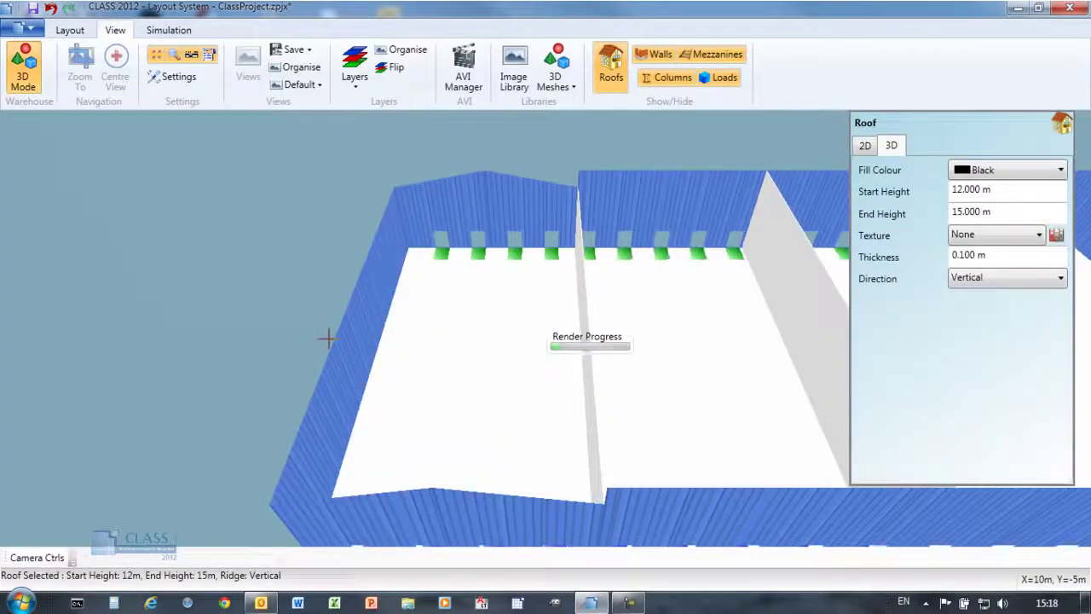
left_click(997, 173)
left_click(971, 316)
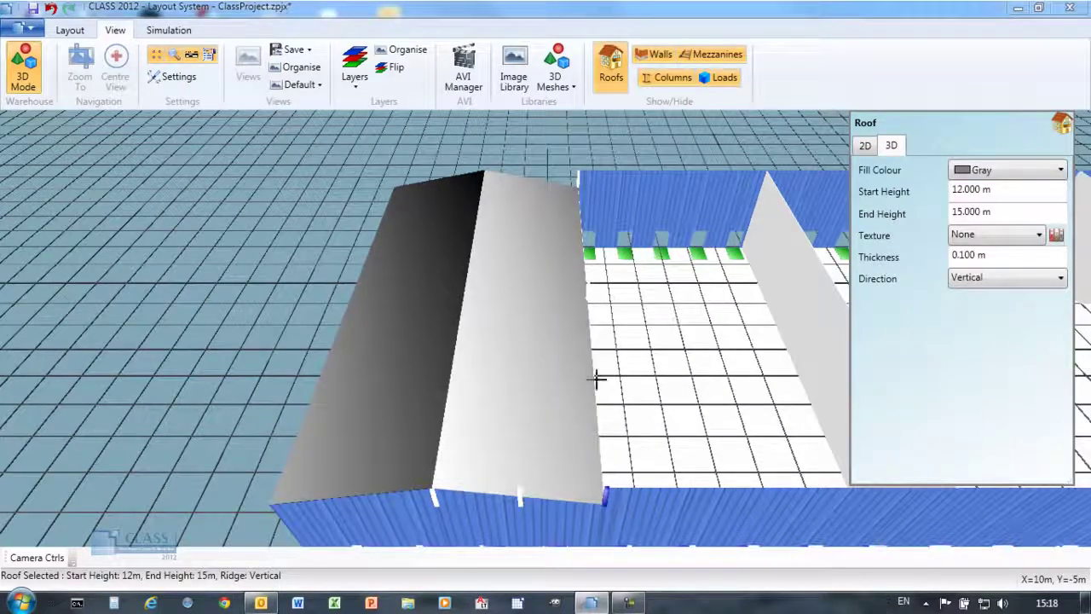
left_click_drag(597, 377, 358, 310)
left_click(986, 173)
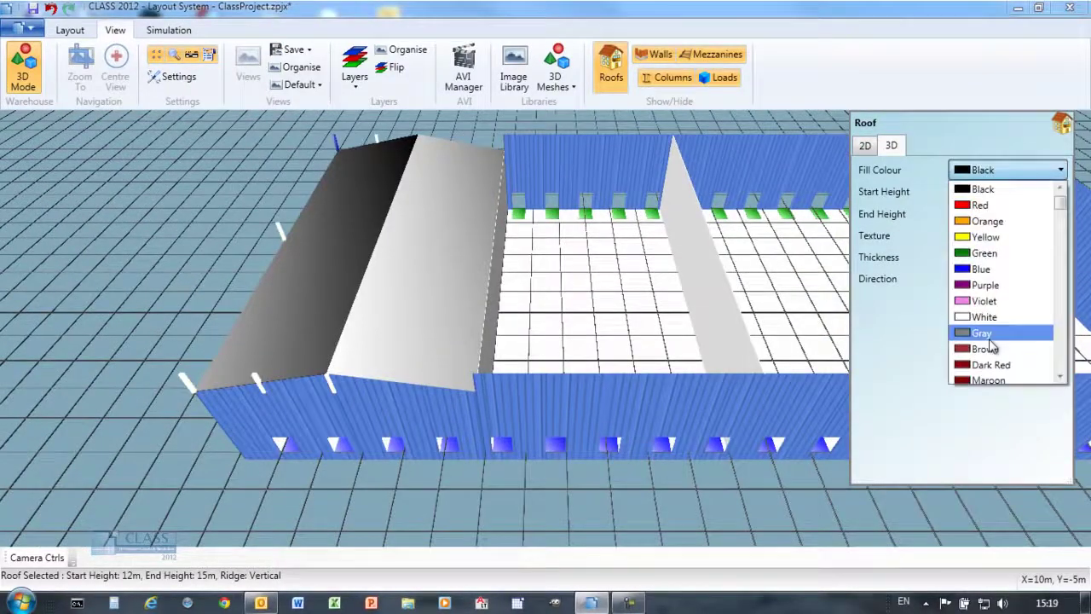
left_click(974, 333)
left_click_drag(282, 233, 628, 433)
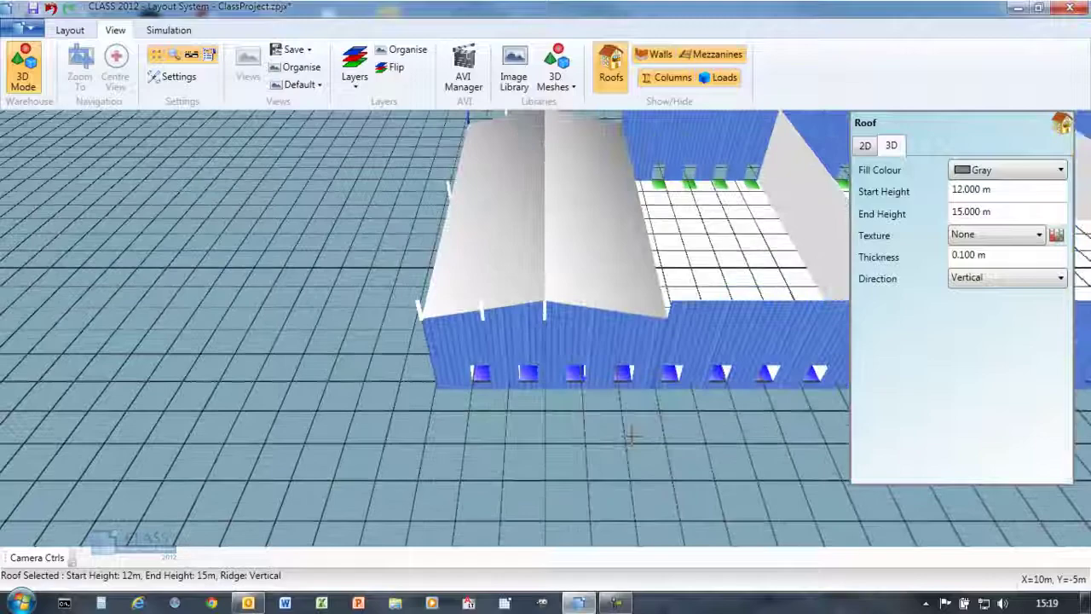
left_click(37, 557)
left_click_drag(282, 400, 277, 320)
Return to the 2D plan, select both FROZEN roof sections and place copies of the pair across the CHILLED and AMBIENT areas
left_click(24, 69)
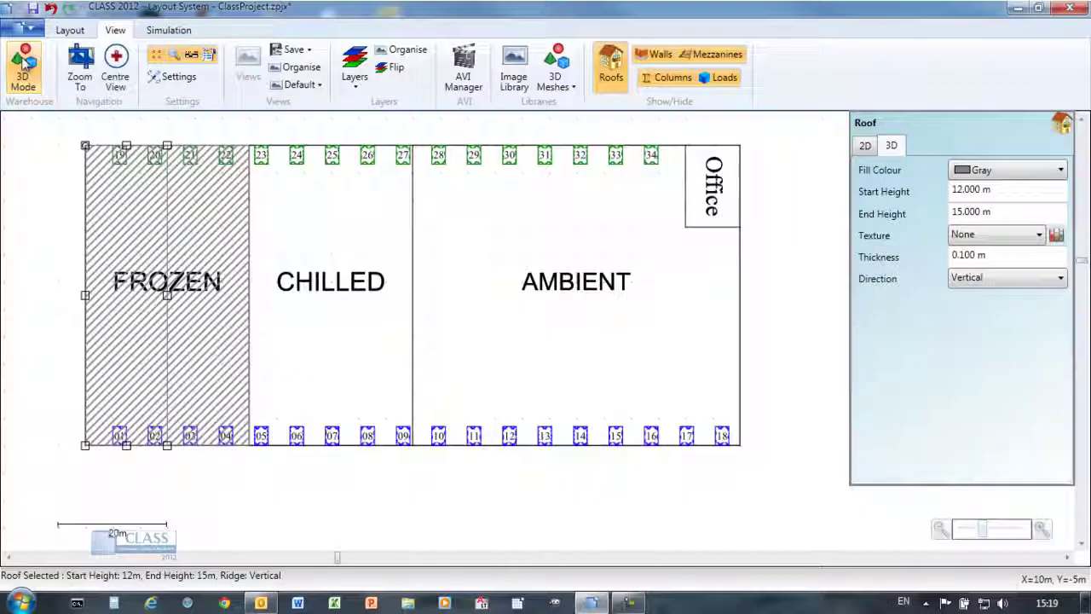
left_click_drag(56, 119, 271, 474)
left_click(62, 30)
left_click_drag(226, 237, 688, 239)
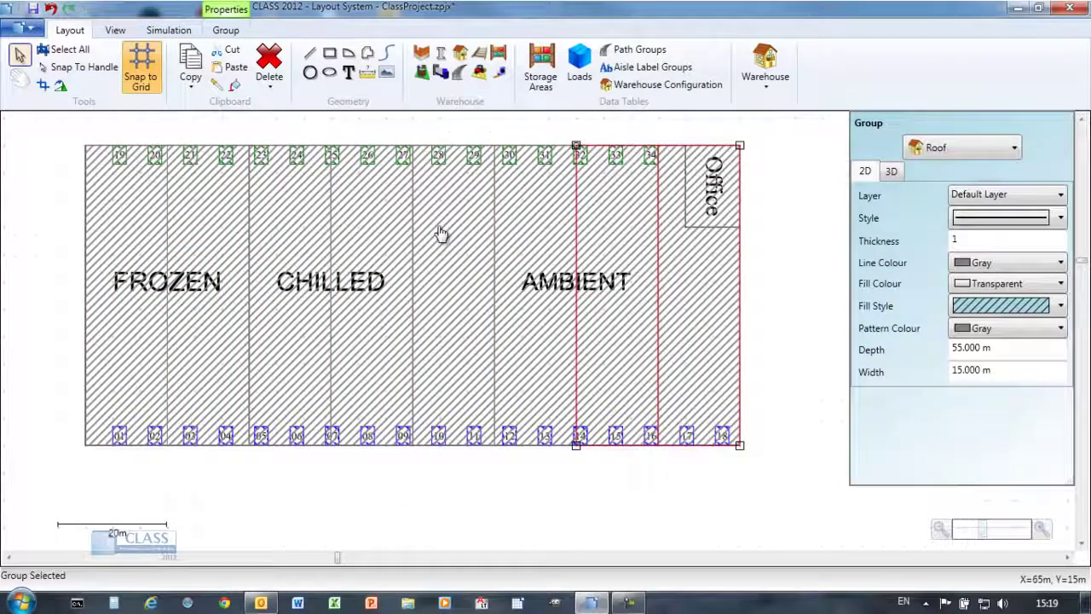
View the fully roofed building in 3D from the lower dock side
scroll(367, 221, "down", 1)
left_click(119, 31)
left_click(19, 75)
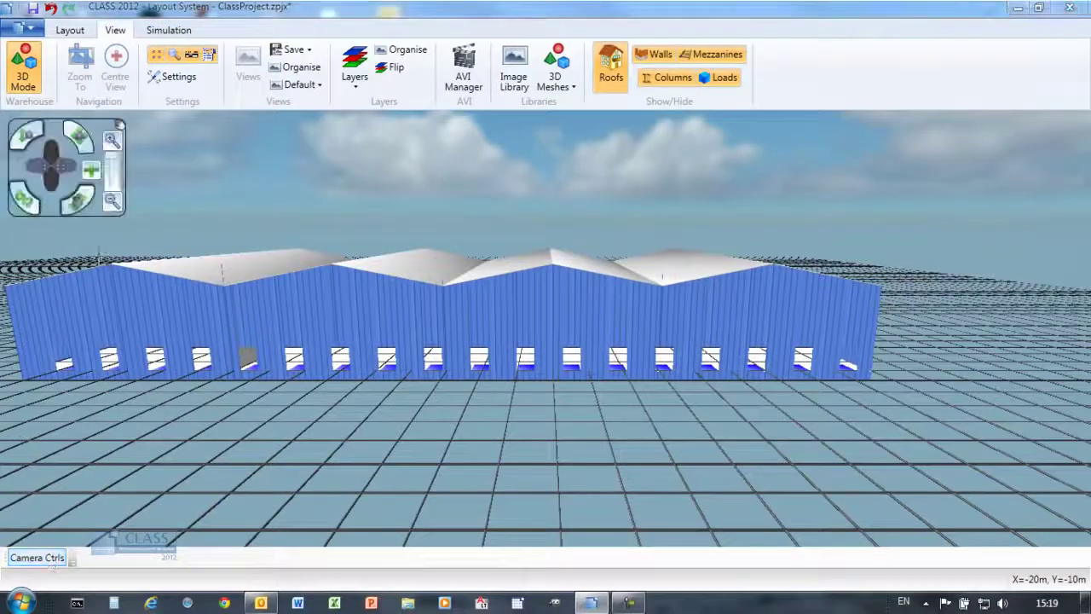
left_click(31, 200)
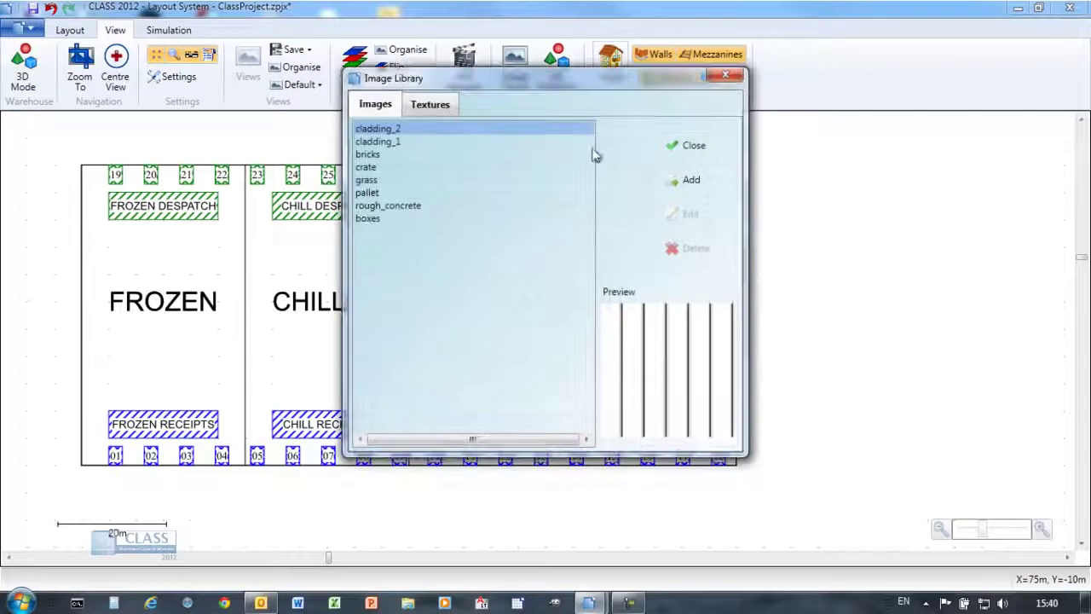
Add the picture cage2.bmp from the Textures folder to the image library
left_click(671, 181)
left_click_drag(904, 245, 906, 302)
left_click(518, 193)
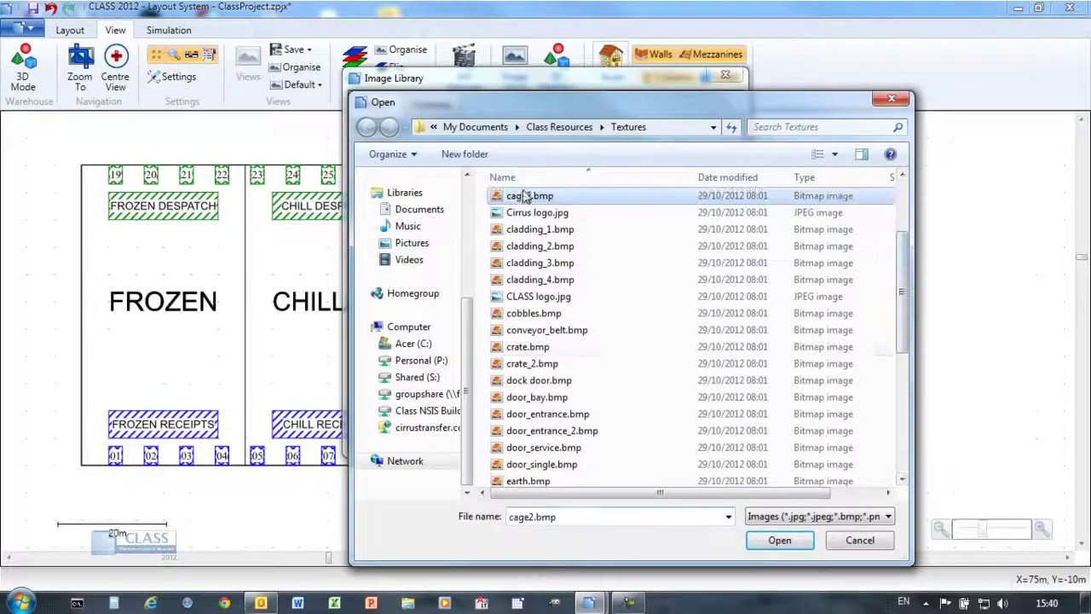
left_click(801, 538)
Create a texture named Chill Cage from picture cage2, wrapped as Fit front/back and left/right, with a maximum display size of 1.73 m
left_click(413, 103)
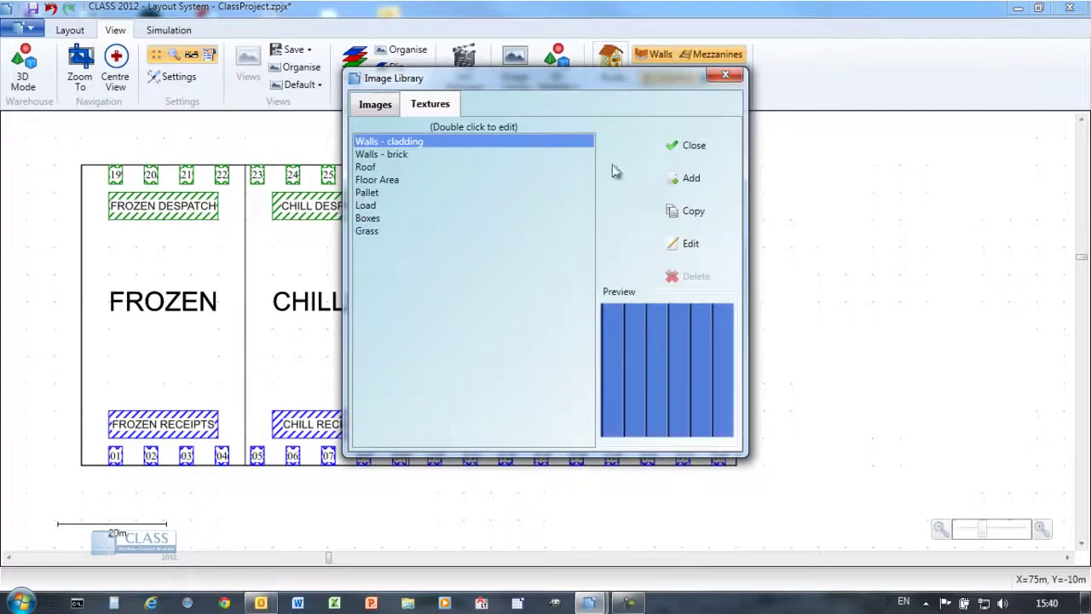
left_click(681, 186)
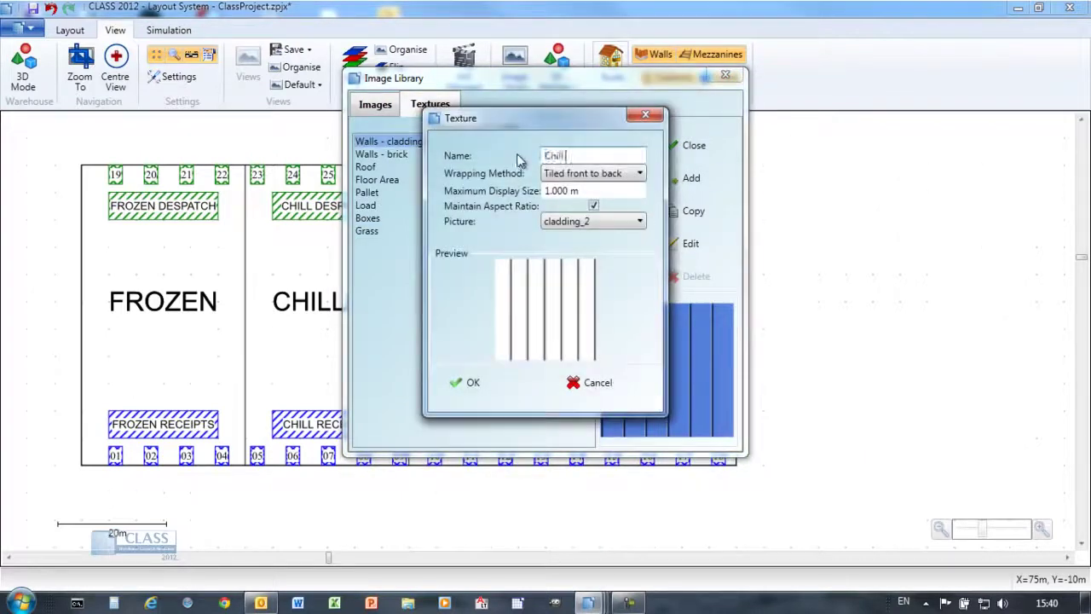
left_click(581, 173)
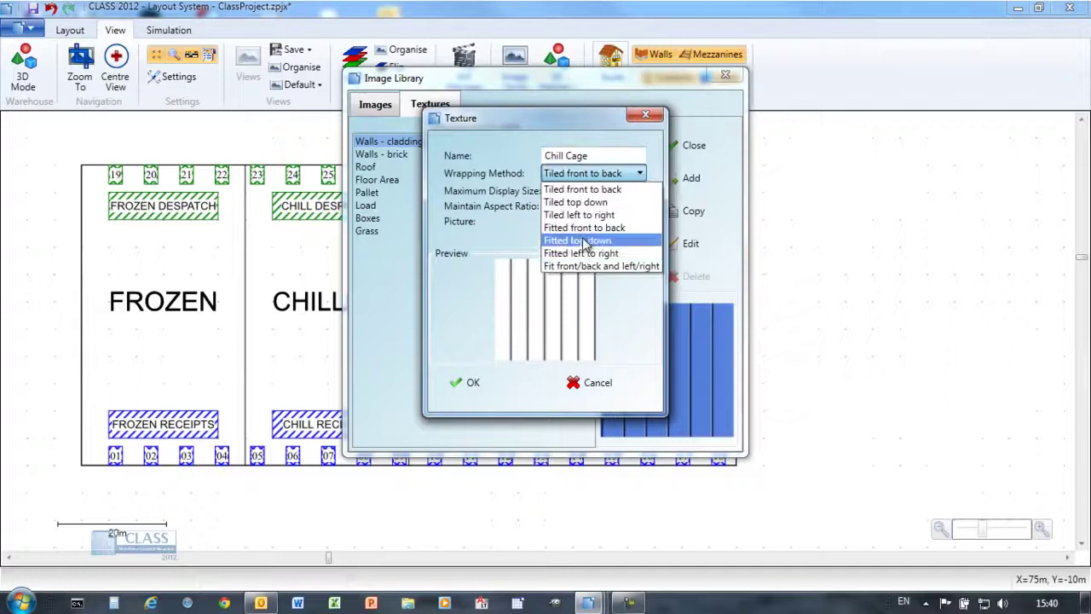
left_click(588, 265)
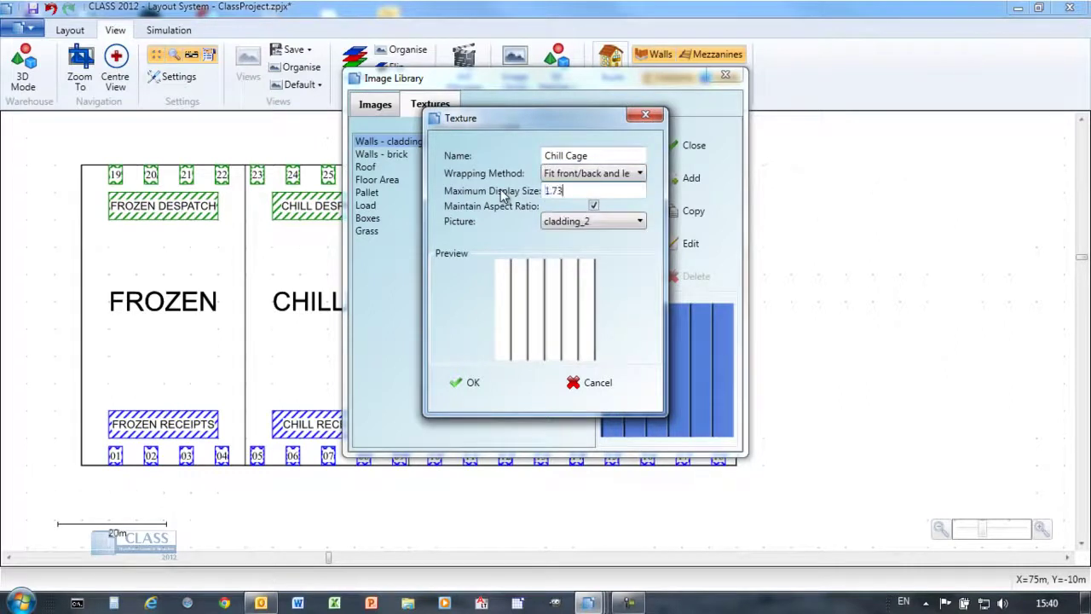
left_click(552, 225)
left_click(564, 326)
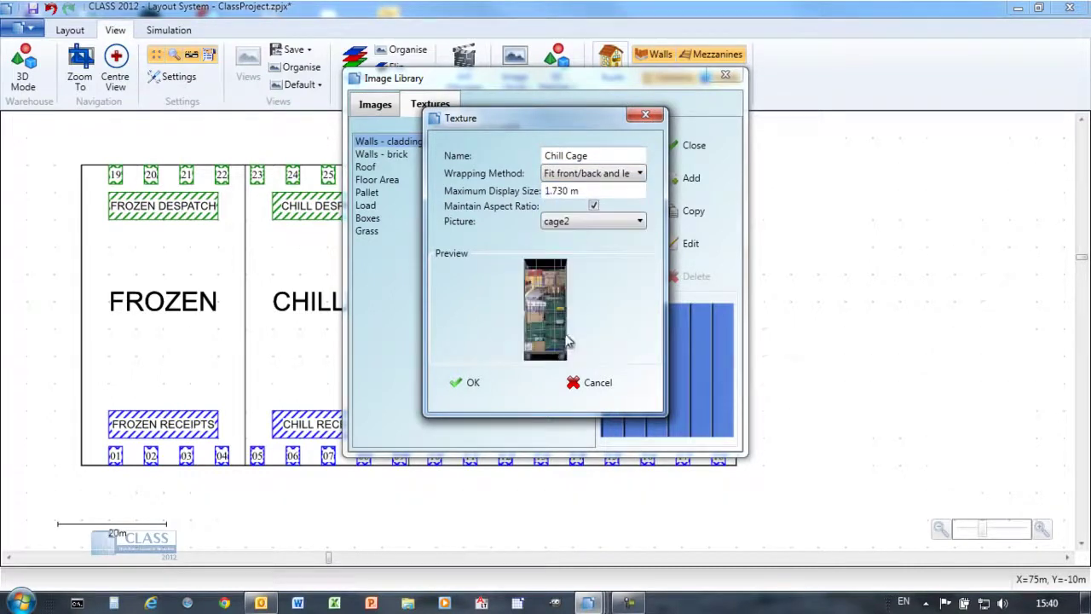
left_click(473, 385)
left_click(692, 146)
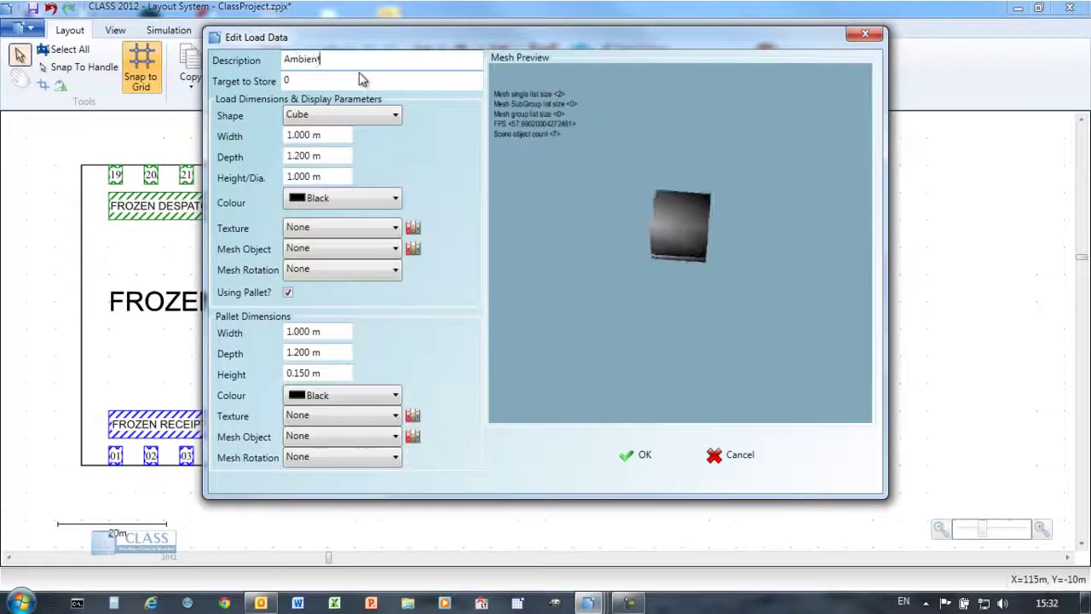
Describe the new load as Ambient Pallet and give it the colour yellow and the Boxes texture
left_click(363, 198)
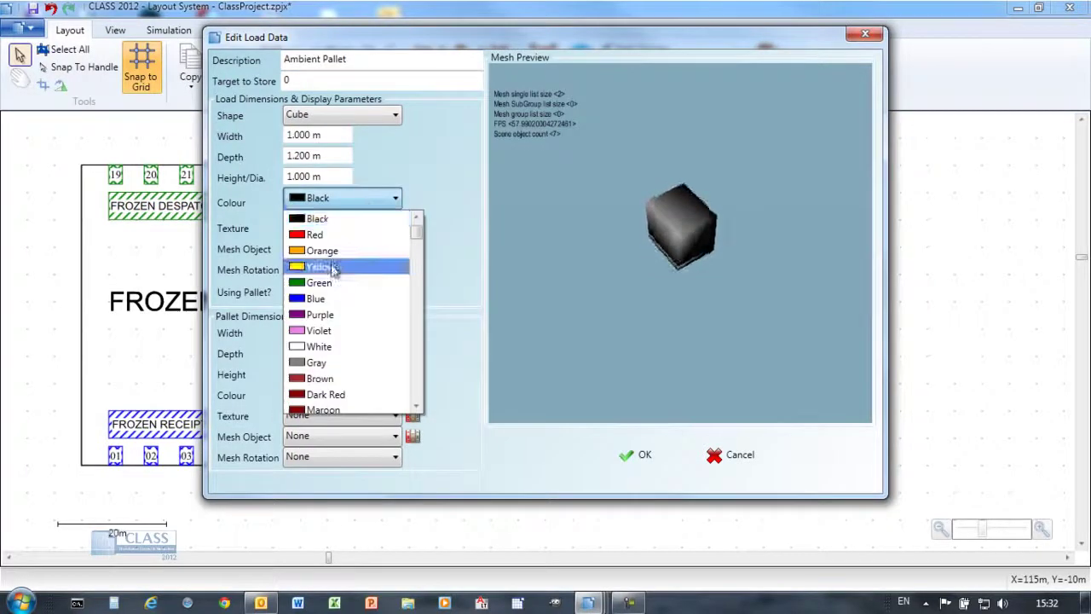
left_click(332, 268)
left_click(358, 227)
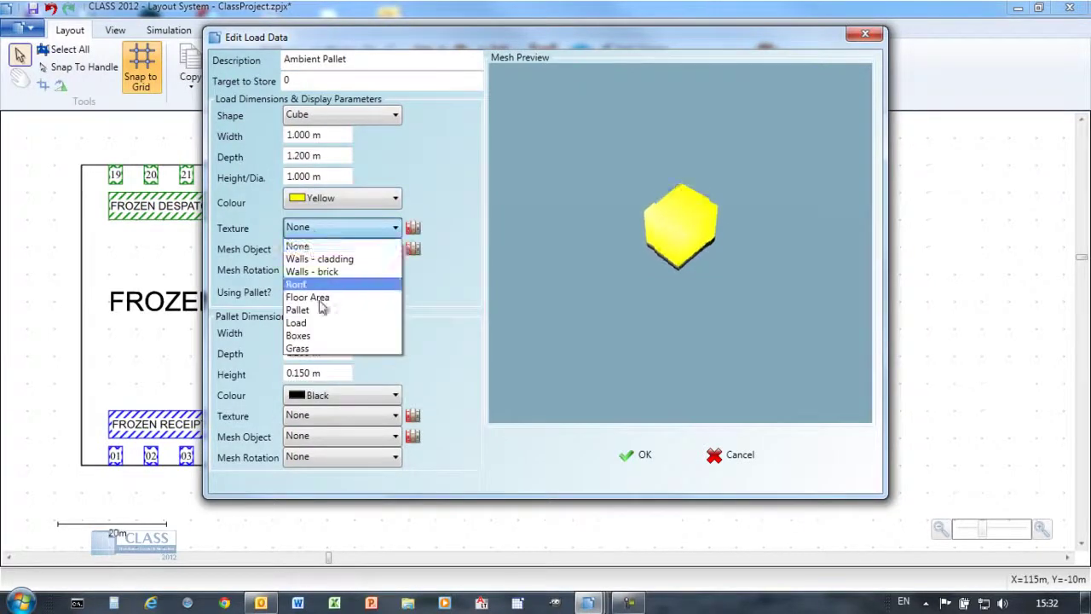
left_click(318, 331)
Set the load's pallet colour to blue and its texture to Pallet, and save the load data
left_click(379, 389)
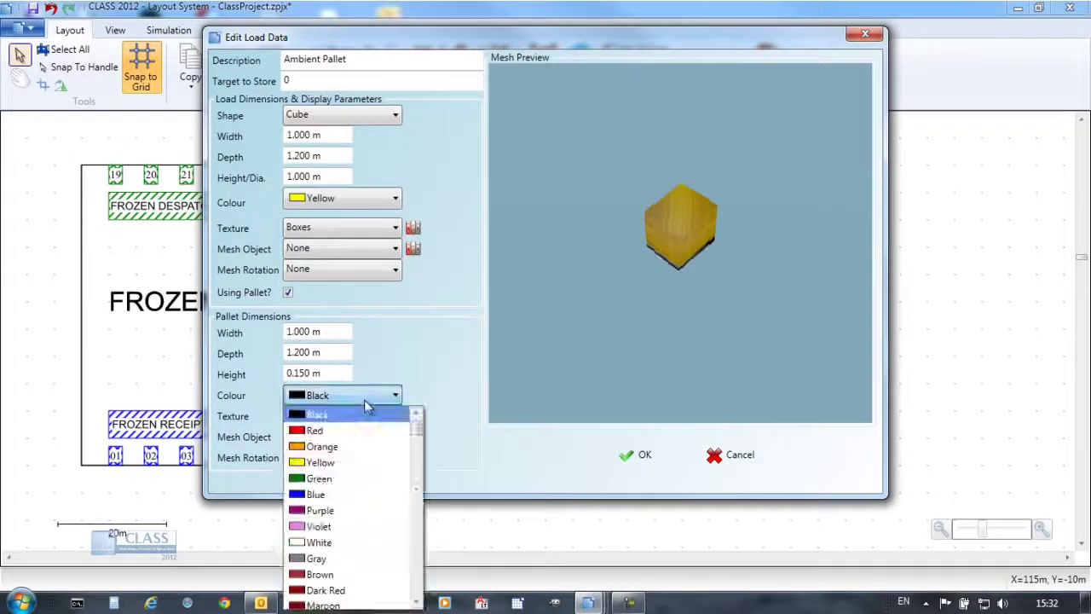
left_click(329, 481)
left_click(357, 415)
left_click(329, 500)
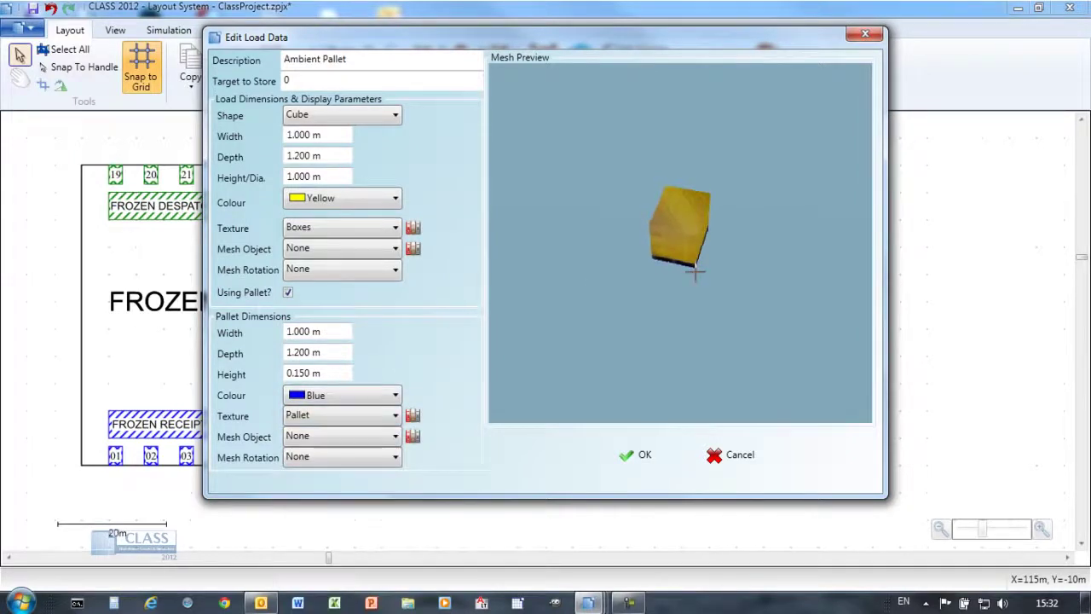
left_click(634, 454)
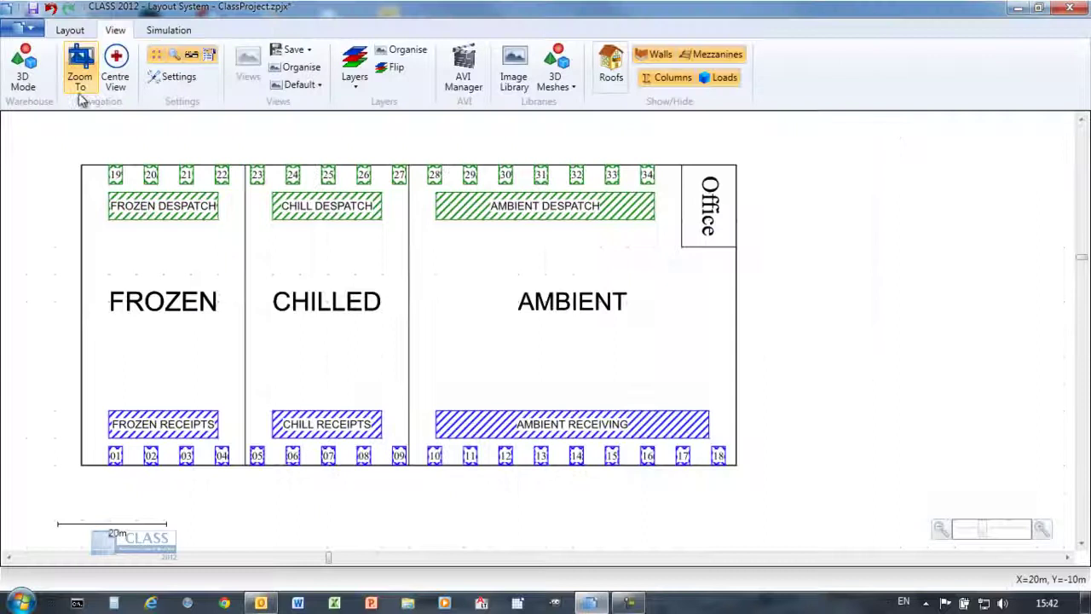
Draw a static rack block 60 m wide and 30 m deep in the AMBIENT area between the despatch and receiving zones
left_click_drag(401, 149, 767, 497)
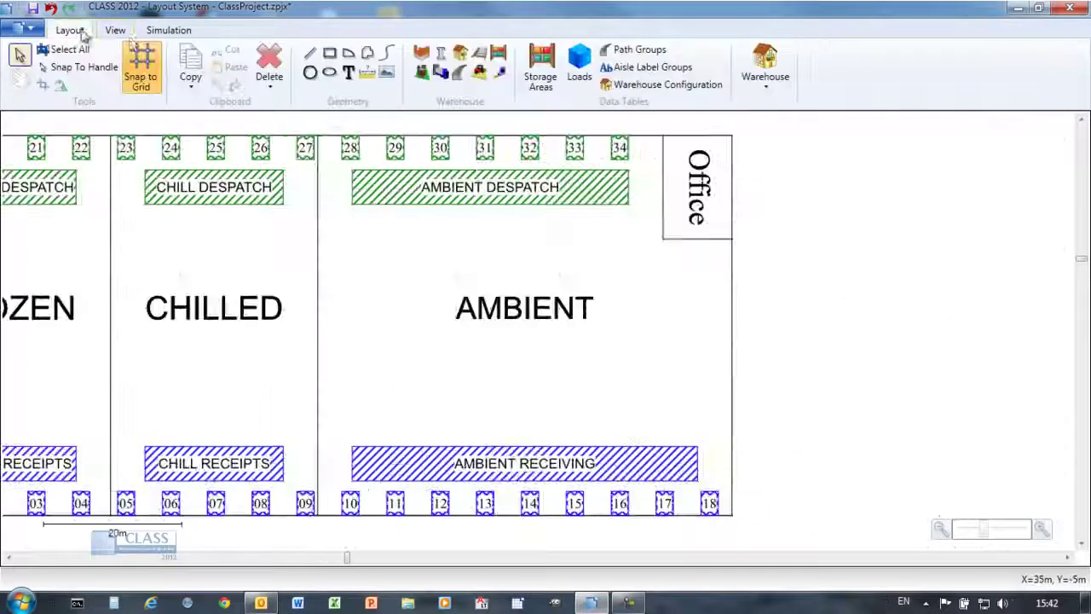
left_click(498, 53)
left_click_drag(318, 238, 723, 444)
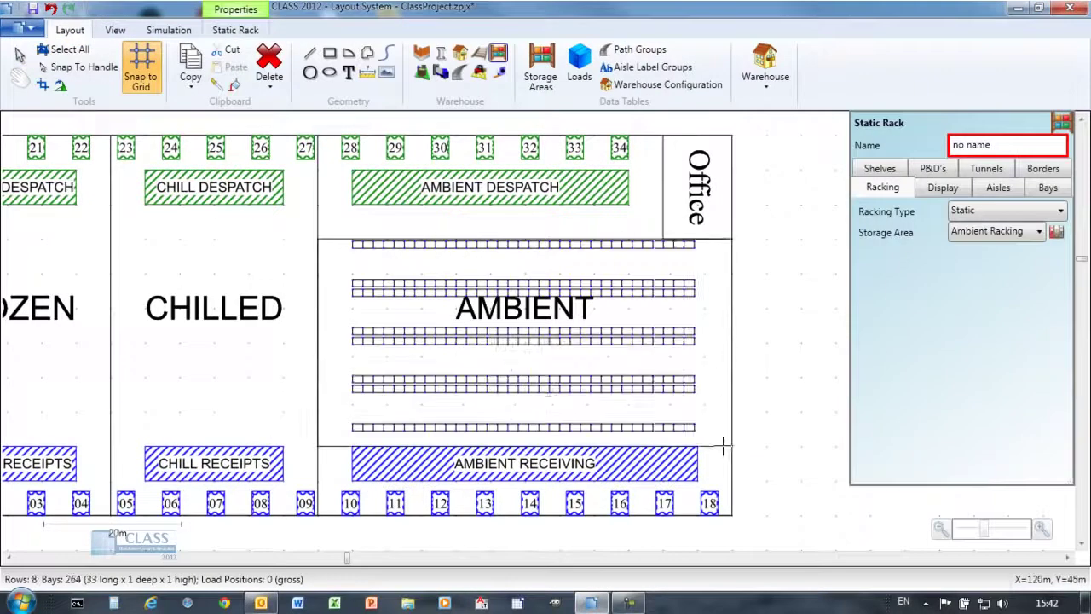
Name the static rack Ambient Rack and set its line colour to blue
left_click(1001, 145)
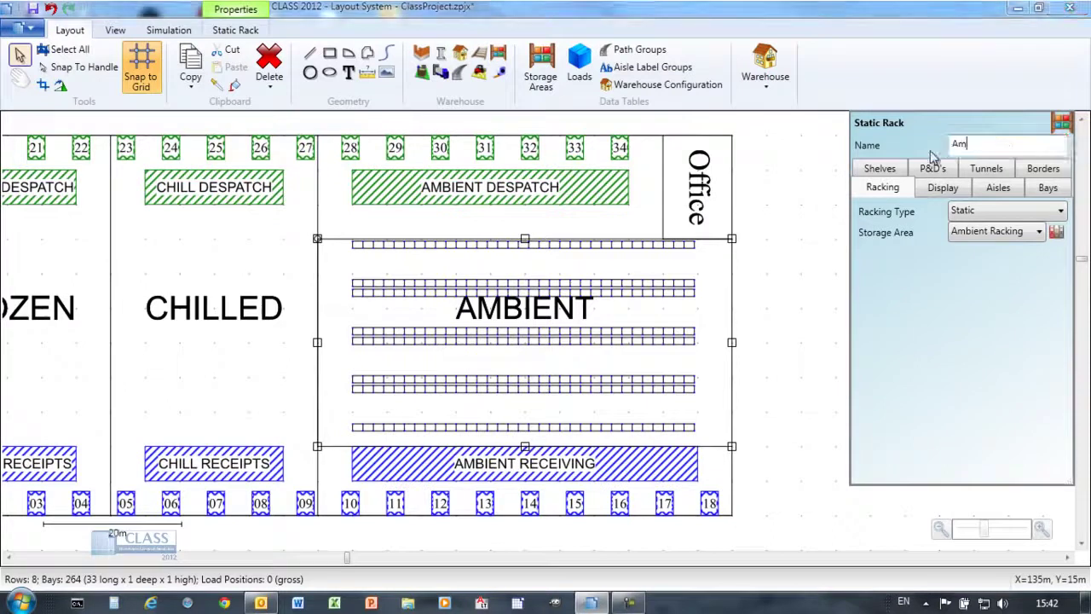
left_click(939, 189)
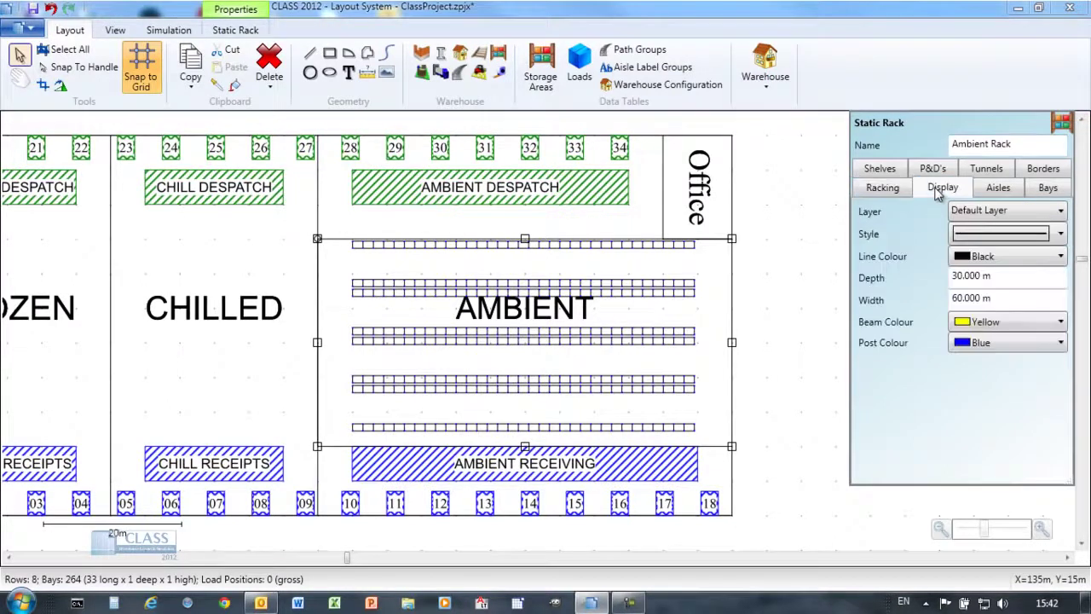
left_click(1060, 255)
left_click(991, 358)
Set the rack orientation to Vertical, with the beginning cross aisle, end cross aisle and face to face aisle width at 3 m
left_click(1002, 189)
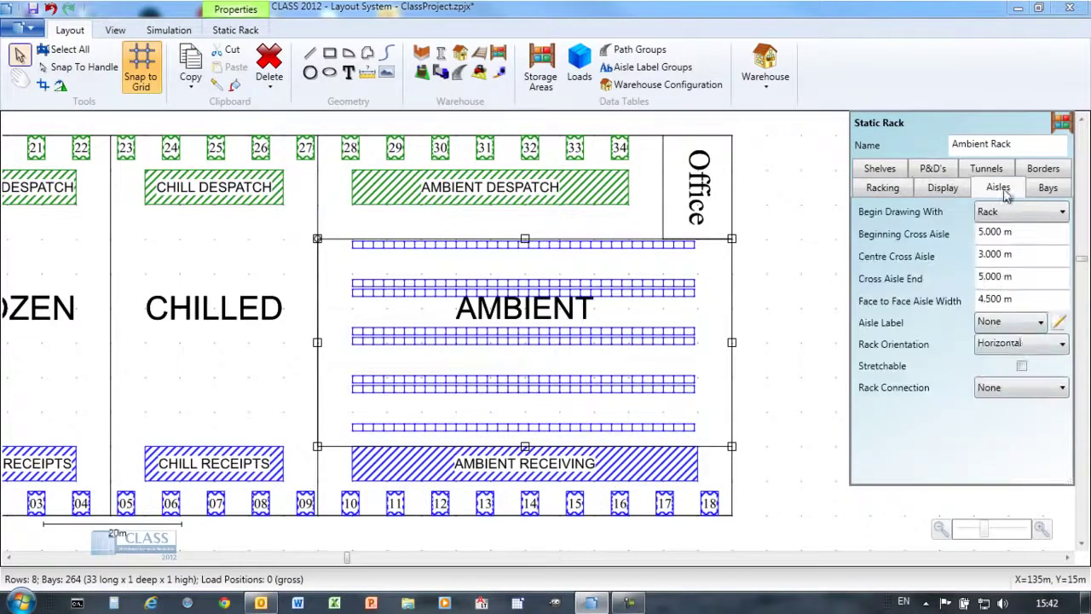
left_click(1014, 343)
left_click(1014, 381)
type("3")
left_click(1006, 276)
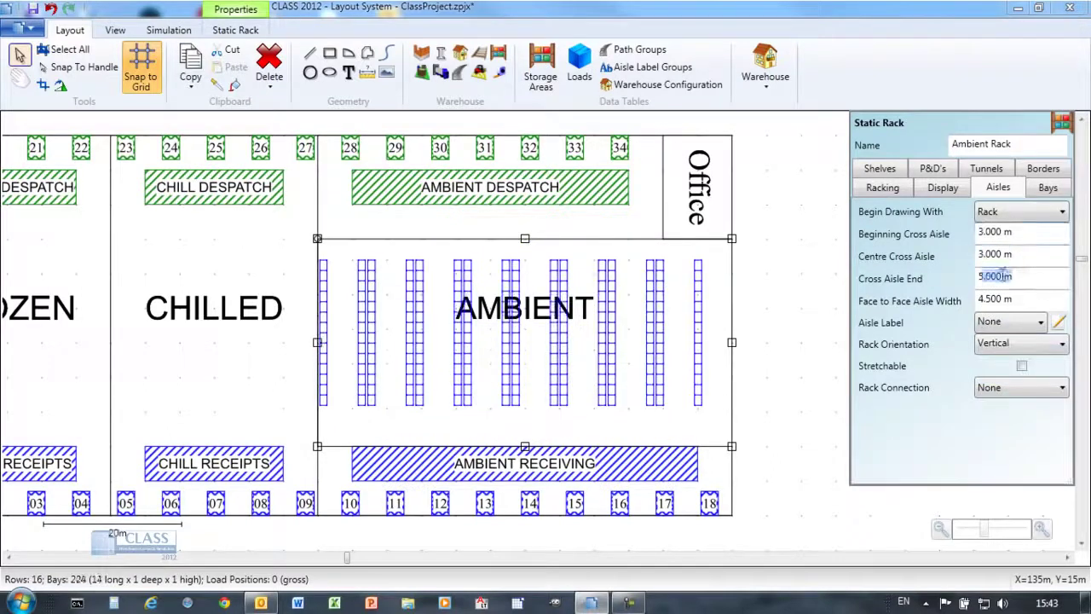
type("3")
left_click(1006, 292)
type("3")
left_click(1014, 282)
Set the rack's back to back space to 0.3 m, bay depth to 0.9 m and bay width to 2.7 m
left_click(1048, 187)
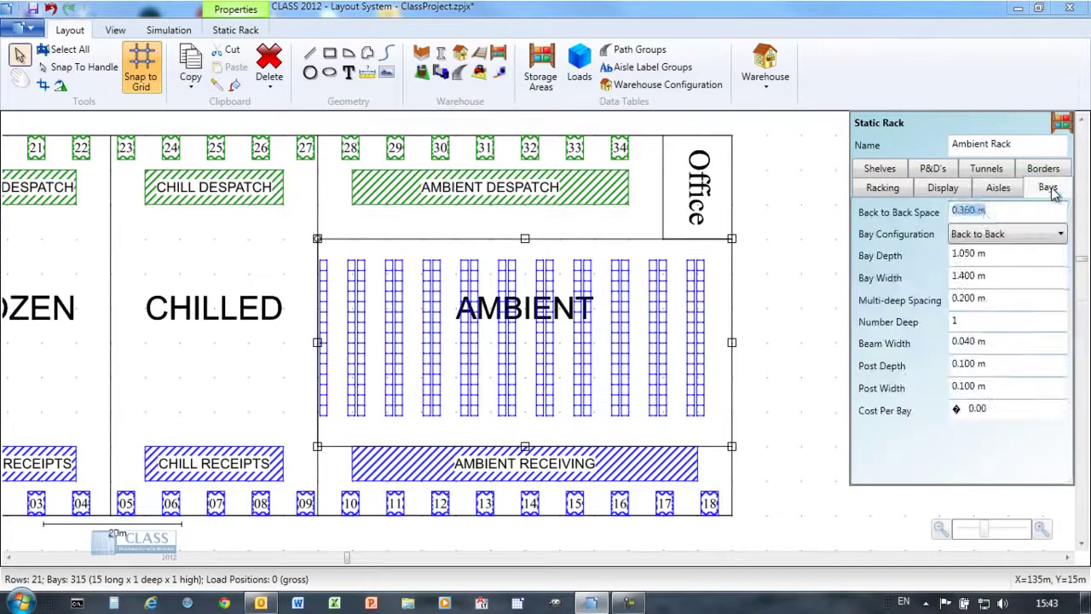
left_click(986, 219)
type("0.3")
left_click(991, 252)
type("0.9")
left_click(991, 277)
type("2.7")
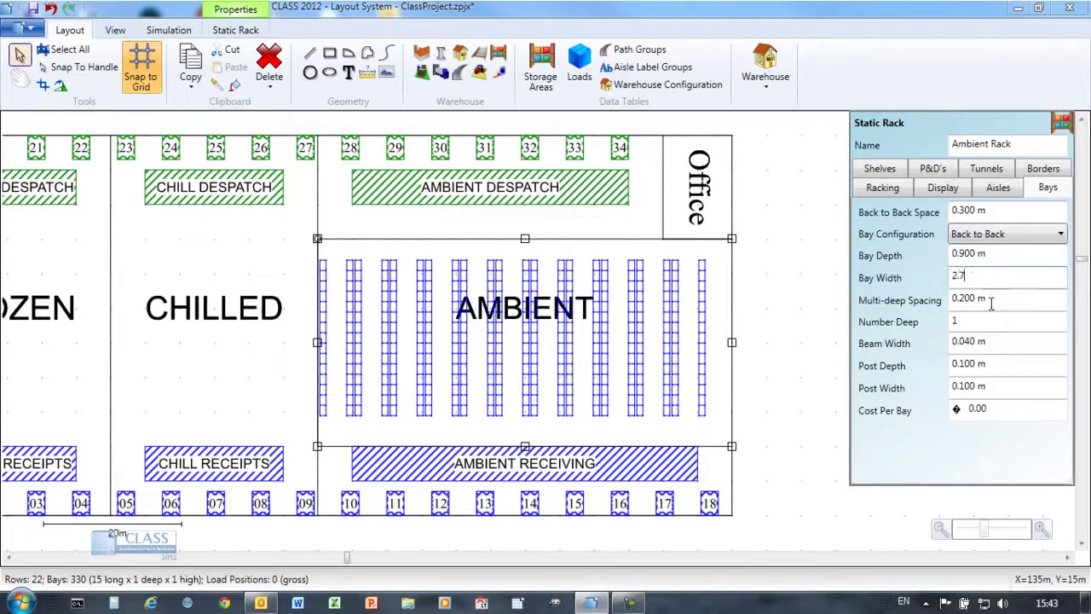
left_click(991, 300)
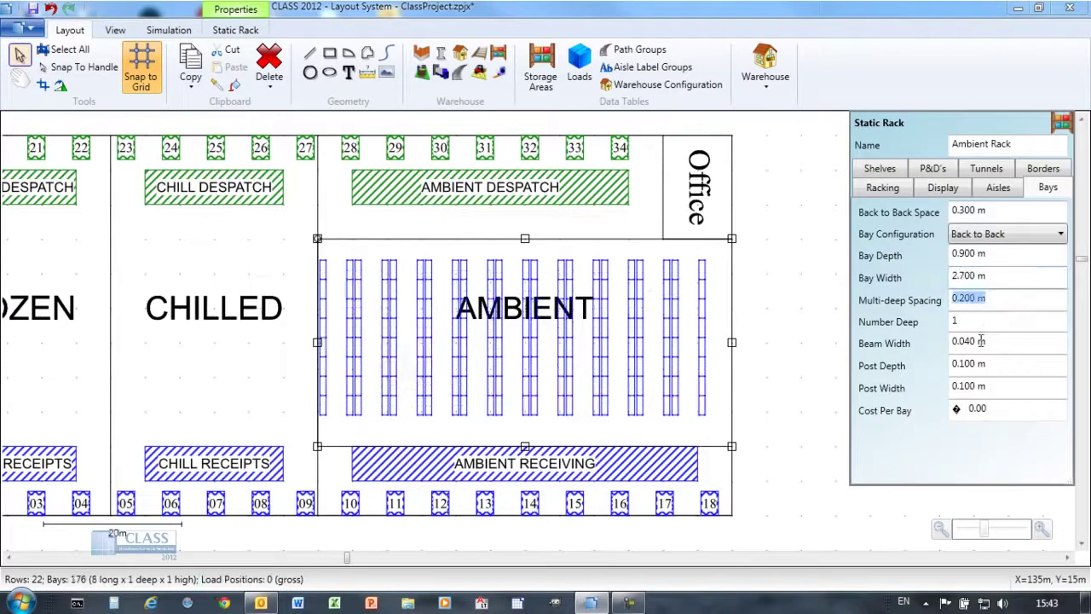
Make the ambient static rack stretchable so its rows fill the full width of the drawn block
left_click(993, 193)
left_click(1021, 367)
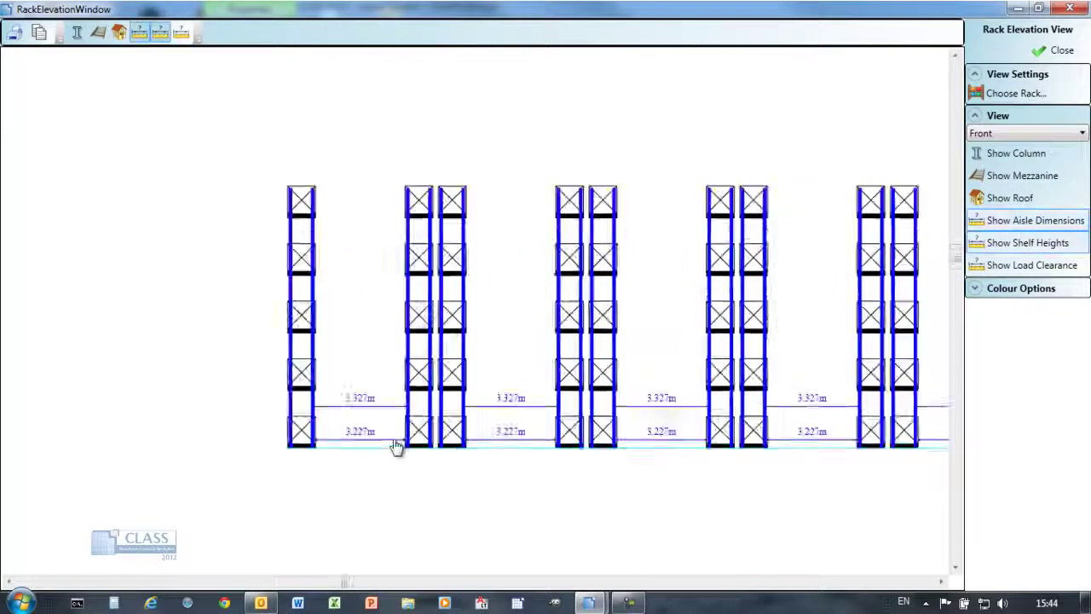
Inspect the ambient rack's elevation from the left side with load clearances shown, and return to the layout
left_click(1028, 133)
left_click(989, 162)
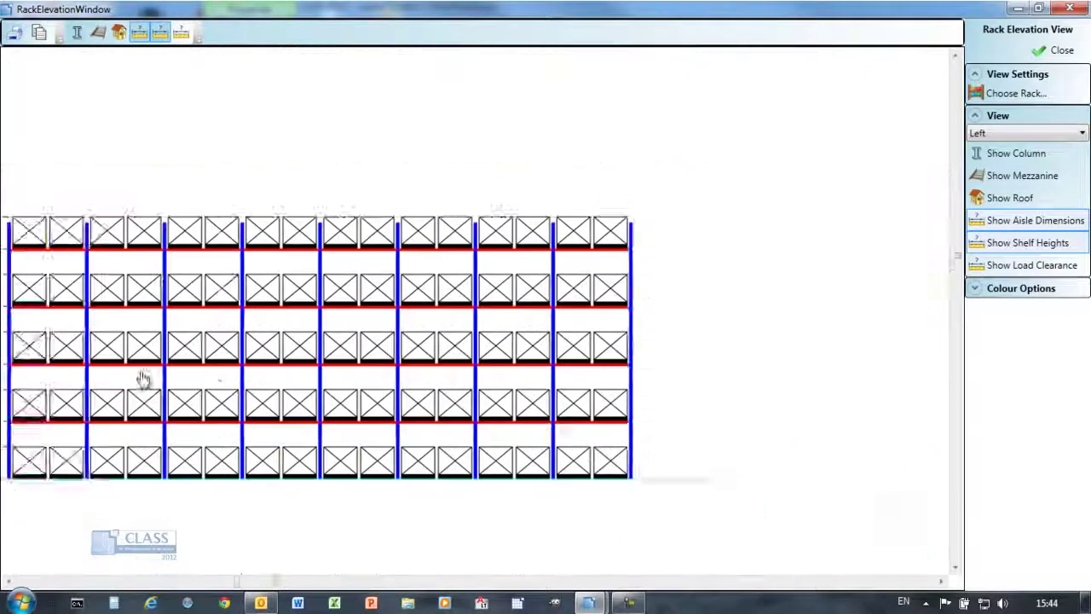
left_click(1031, 265)
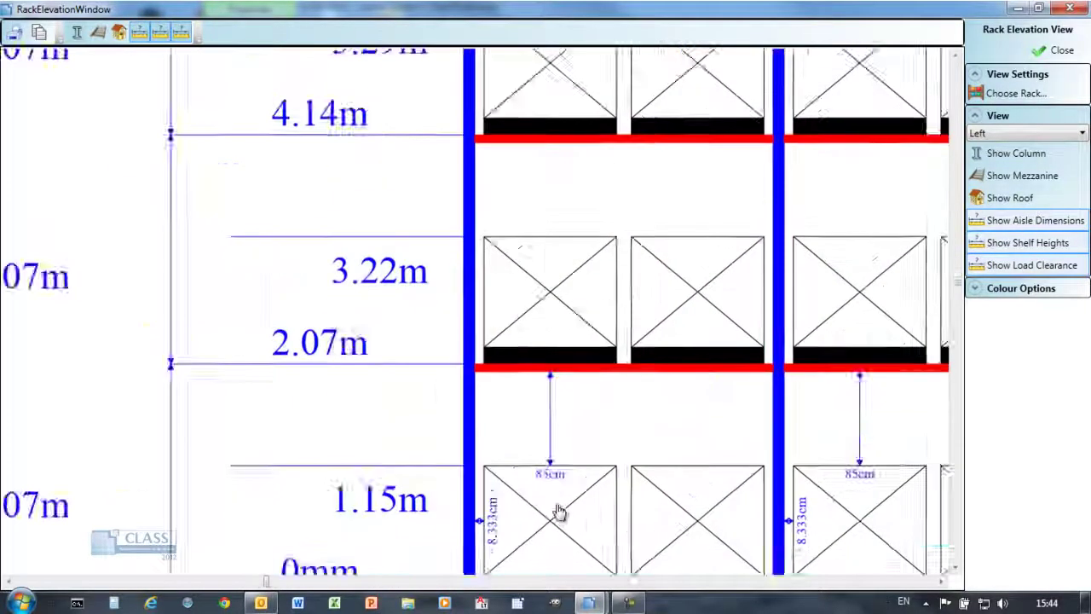
left_click(1061, 51)
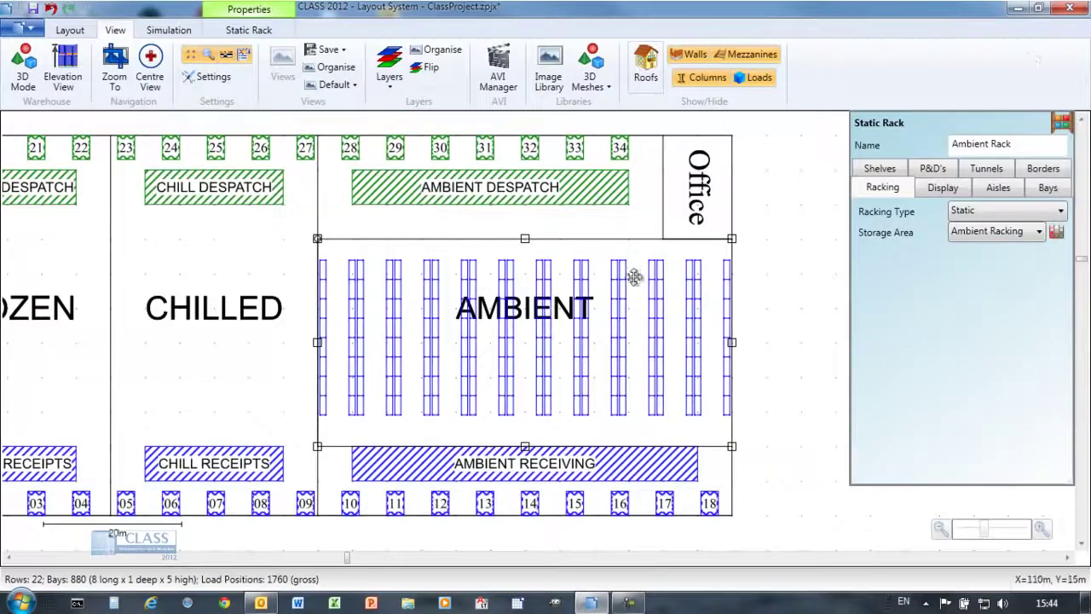
View the racked warehouse in 3D mode using the camera controls
left_click(24, 73)
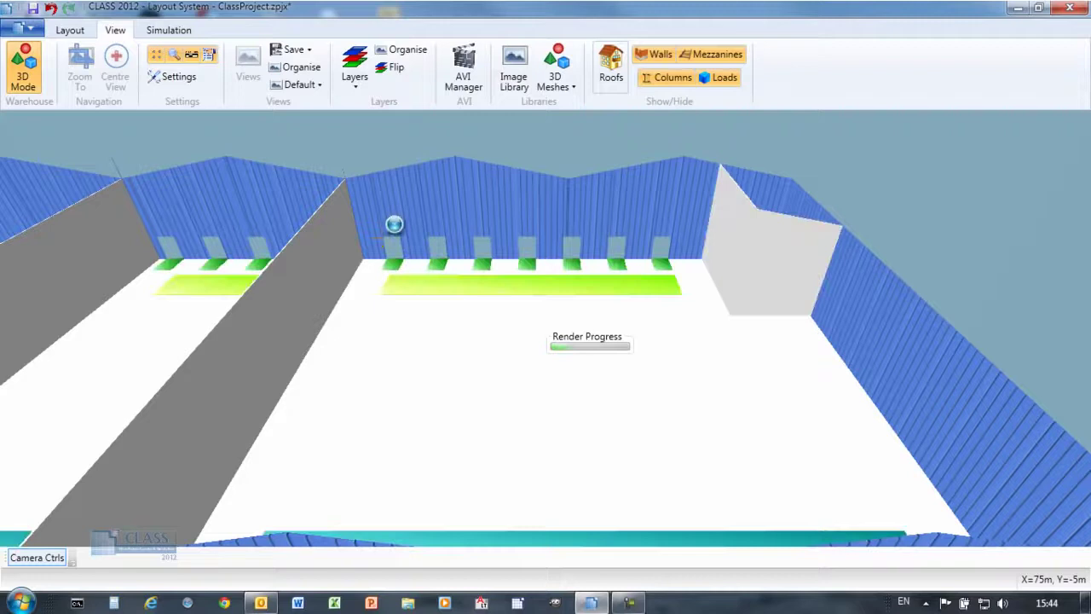
left_click(36, 557)
left_click(28, 202)
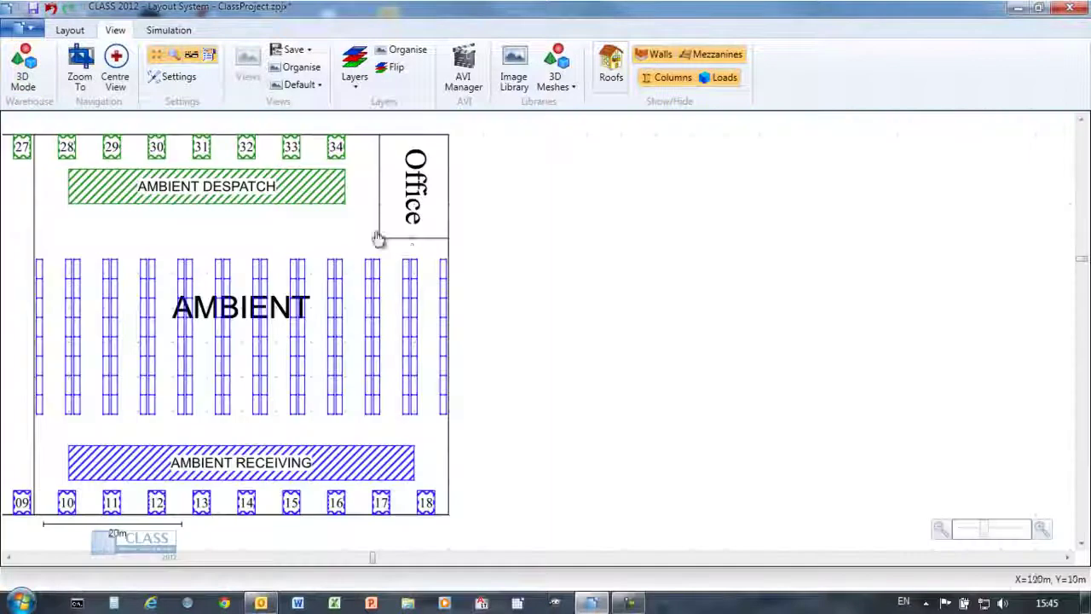
Split the ambient rack after the 16th row from the left and extend the larger part up to the AMBIENT DESPATCH zone
left_click(377, 236)
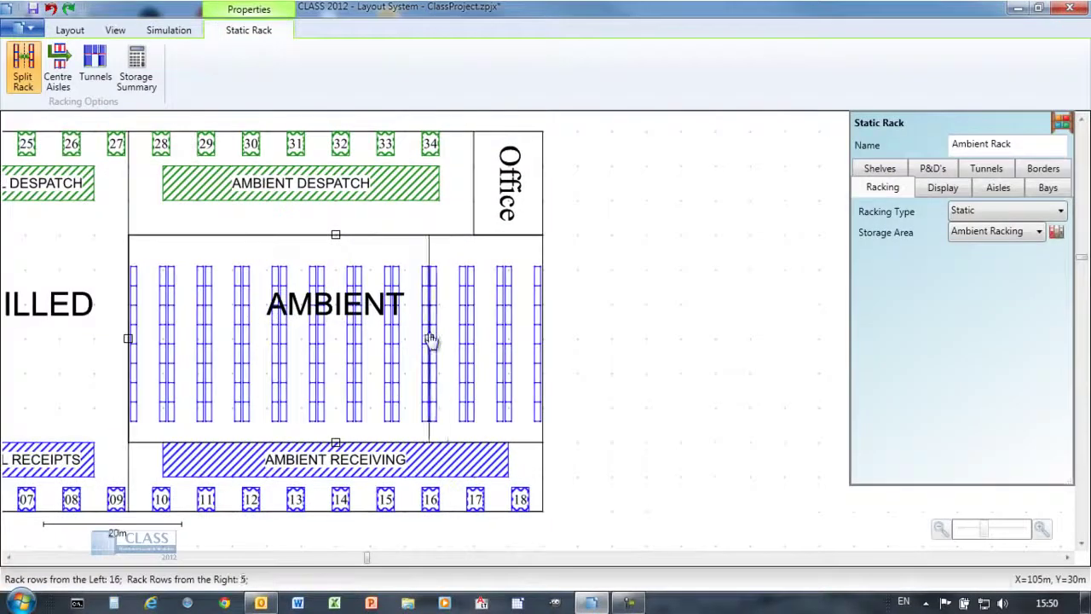
left_click(430, 339)
left_click_drag(277, 230, 280, 211)
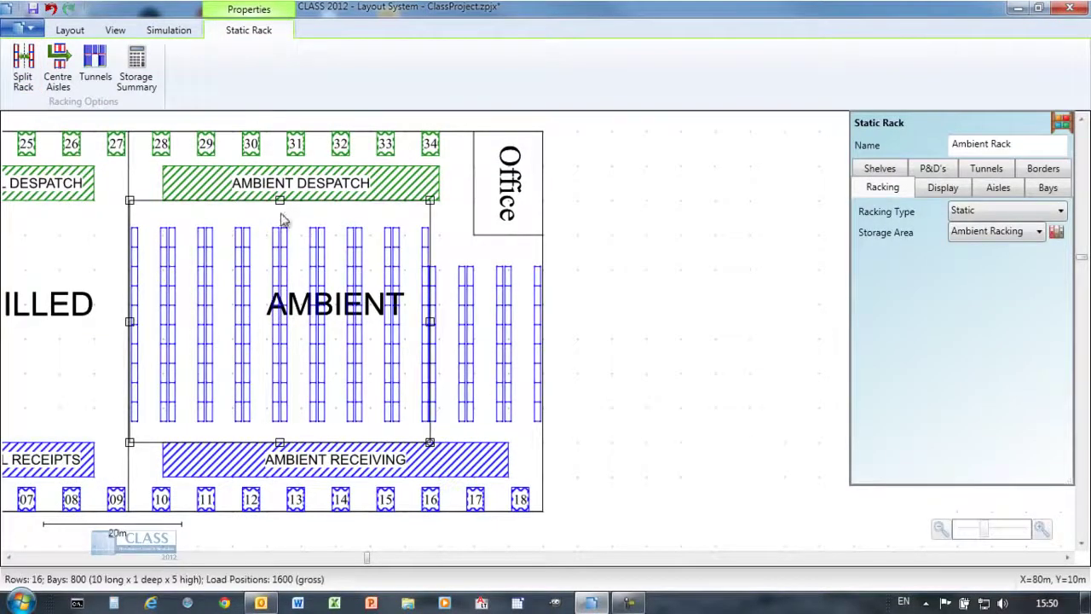
left_click(597, 365)
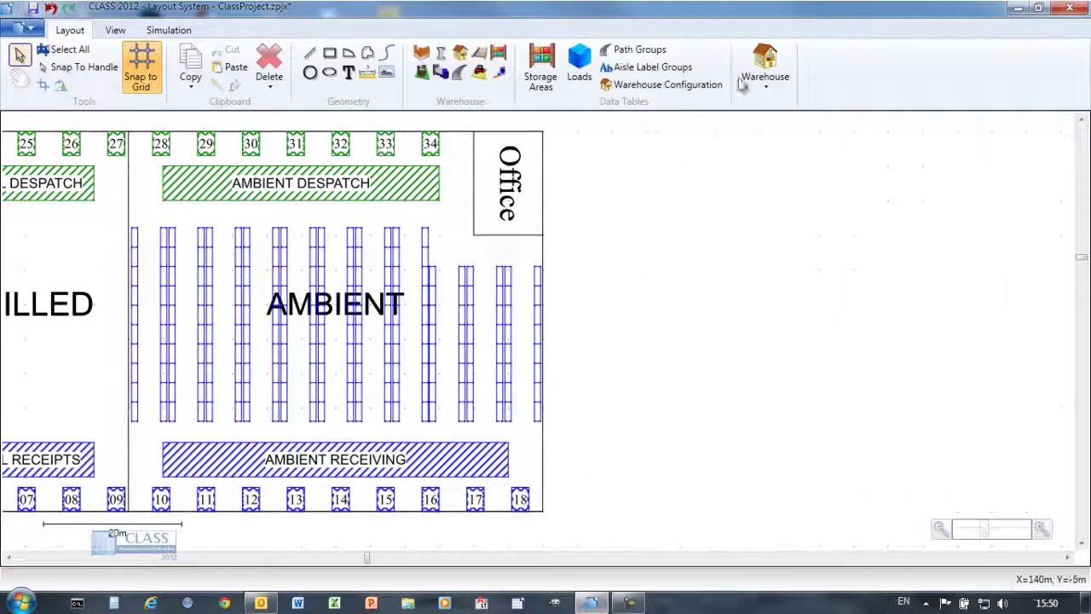
Review the racking summary for the ambient racks, including material requirements, storage created and storage costs
left_click(765, 68)
left_click(784, 122)
left_click(473, 125)
left_click(521, 437)
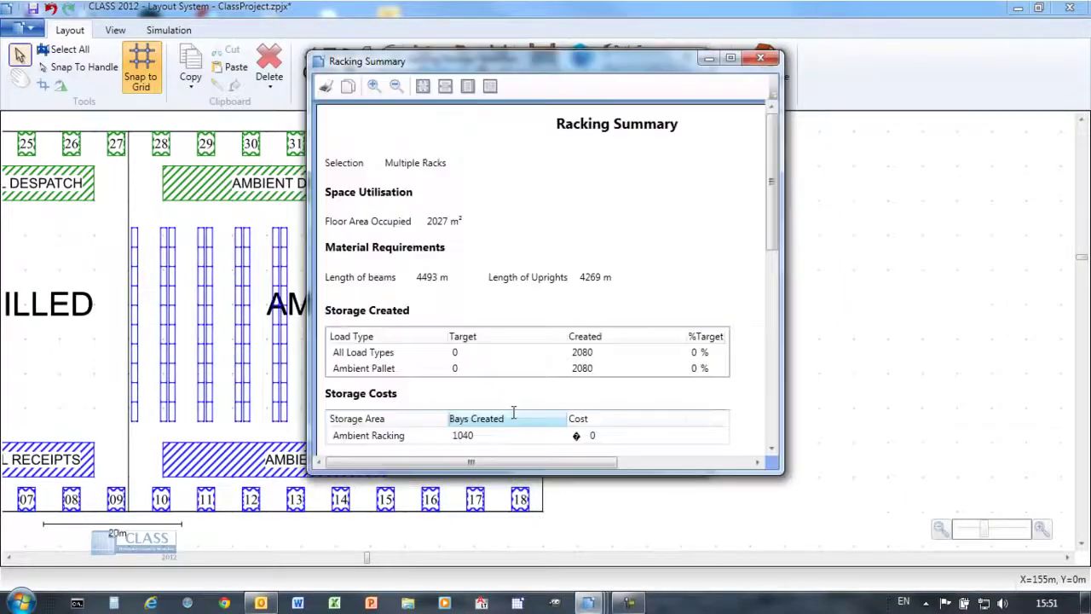
scroll(770, 264, "down", 2)
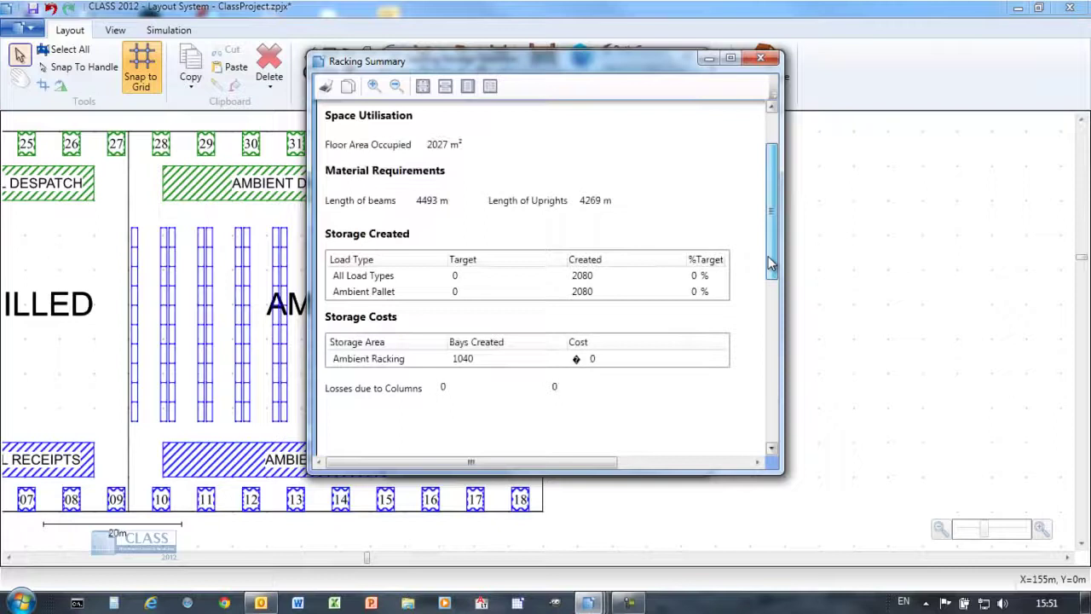
left_click_drag(770, 264, 773, 231)
left_click(767, 59)
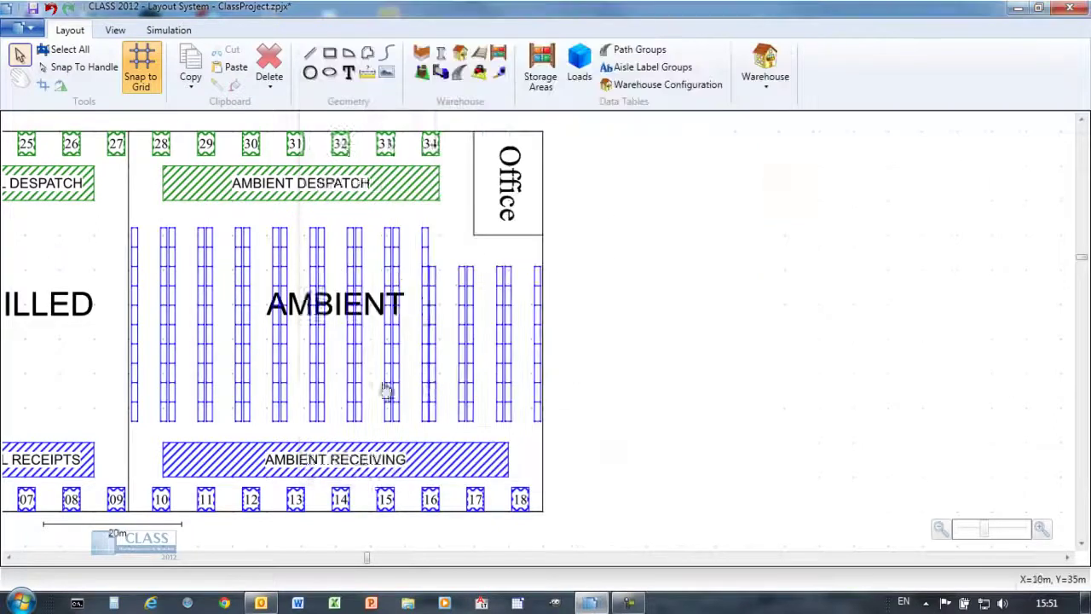
Place a copy of the ambient rack in the FROZEN area, 30 m wide by 35 m deep, and assign it the Frozen Racking storage area
left_click_drag(384, 390, 681, 389)
left_click(755, 365)
left_click_drag(755, 365, 155, 324)
left_click(996, 231)
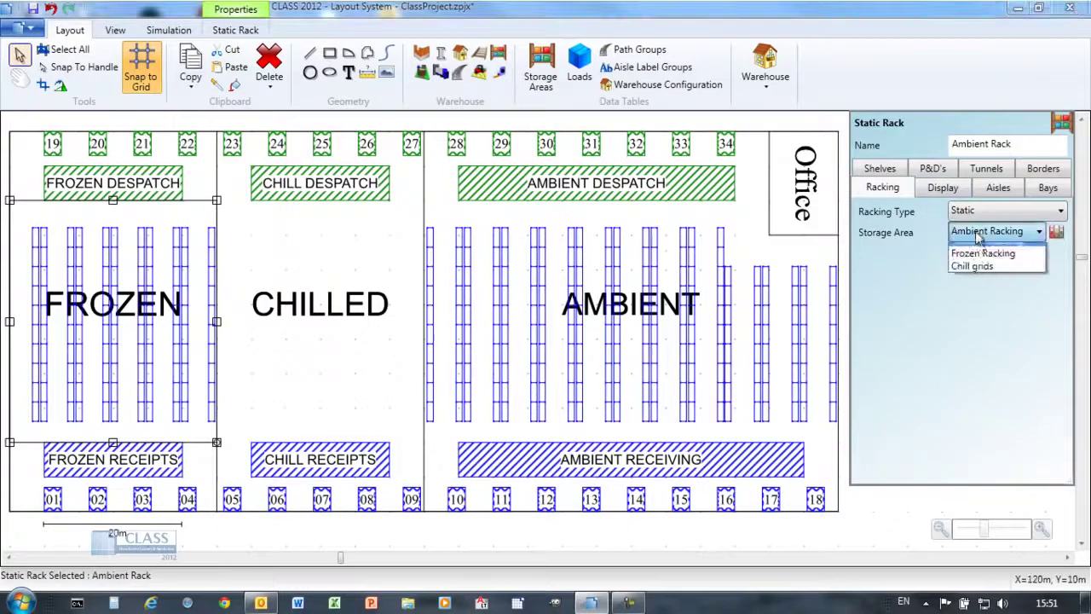
left_click(984, 251)
Set the frozen rack's line colour to Medium Aquamarine and its beam colour to Gray
left_click(943, 188)
left_click(1006, 256)
scroll(976, 379, "down", 2)
left_click(1012, 403)
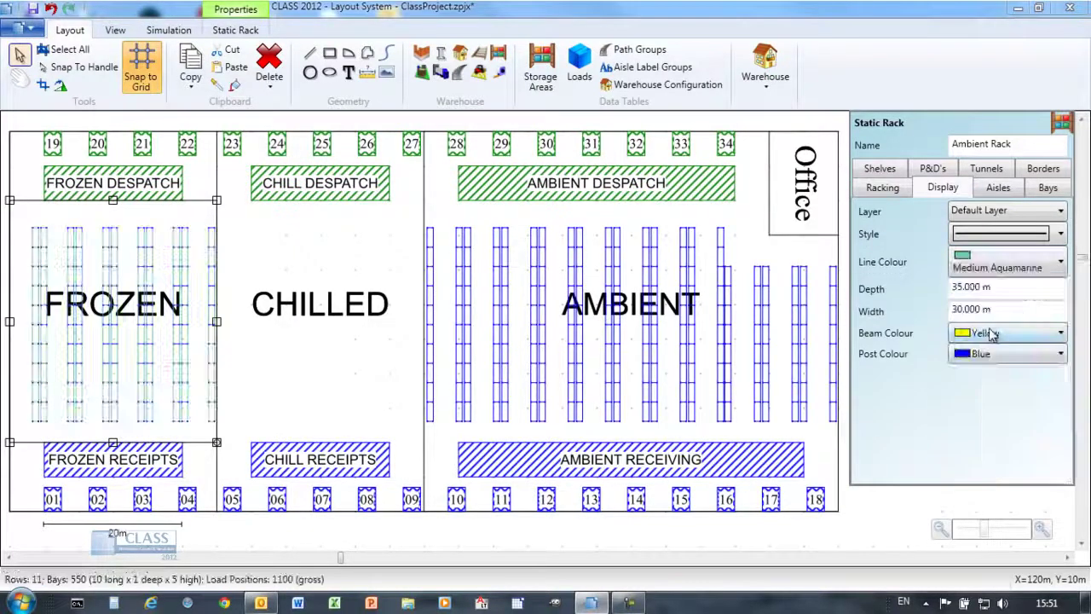
left_click(1005, 333)
scroll(989, 384, "down", 5)
scroll(989, 366, "up", 5)
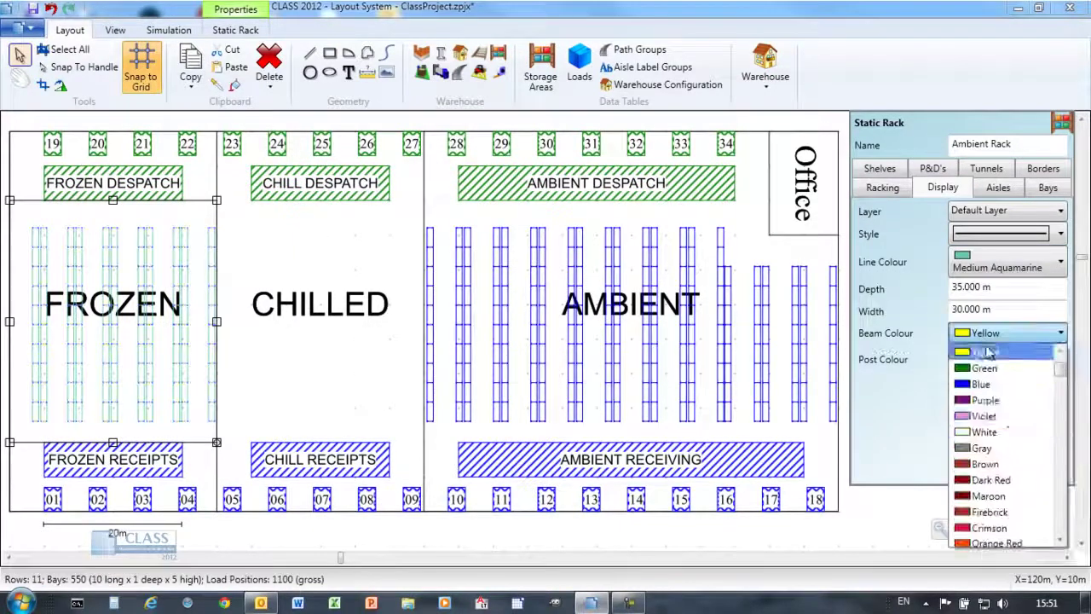
left_click(981, 447)
Set the frozen rack's face to face aisle width to 4.5 m and insert a 4.5 m centre cross aisle with 4 bays on either side
left_click(998, 189)
left_click(1003, 305)
type("4")
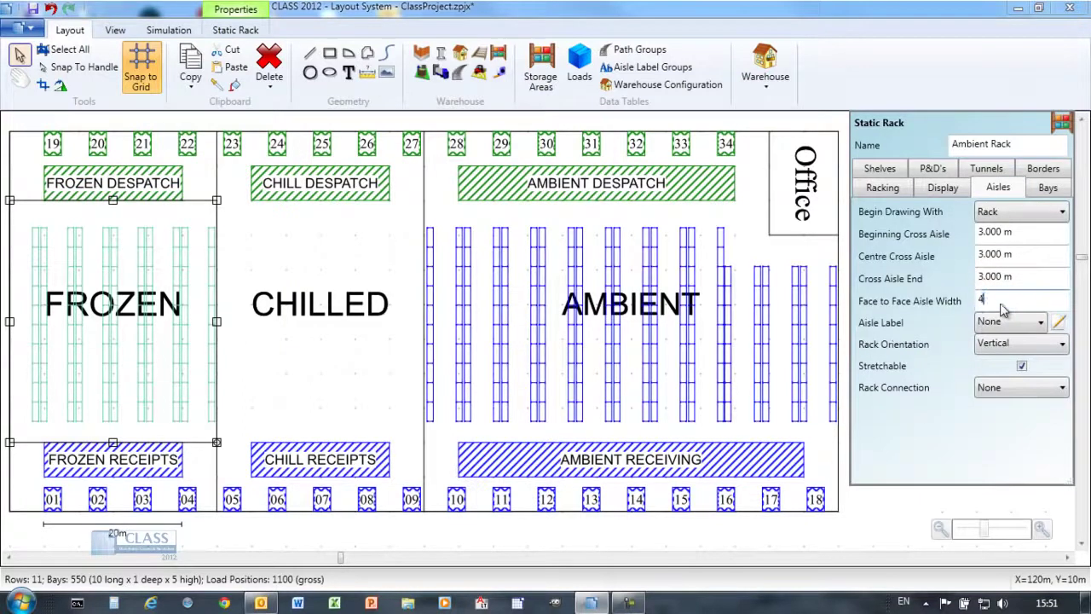
type(".5")
key("Return")
left_click(118, 339)
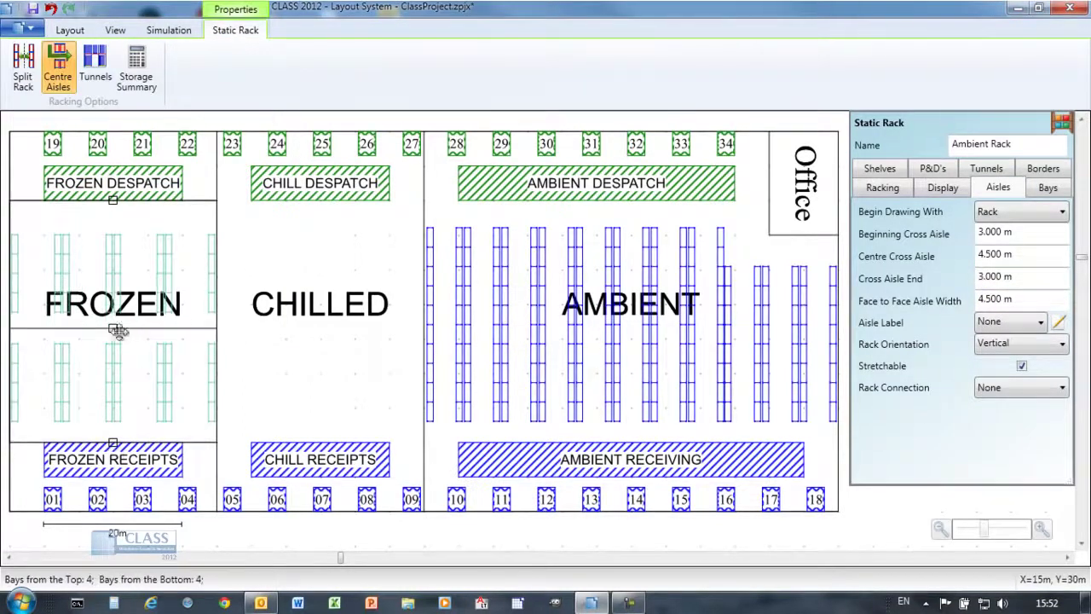
Set the frozen rack's shelf range load to Frozen Pallet
left_click(880, 168)
left_click(958, 348)
left_click(956, 385)
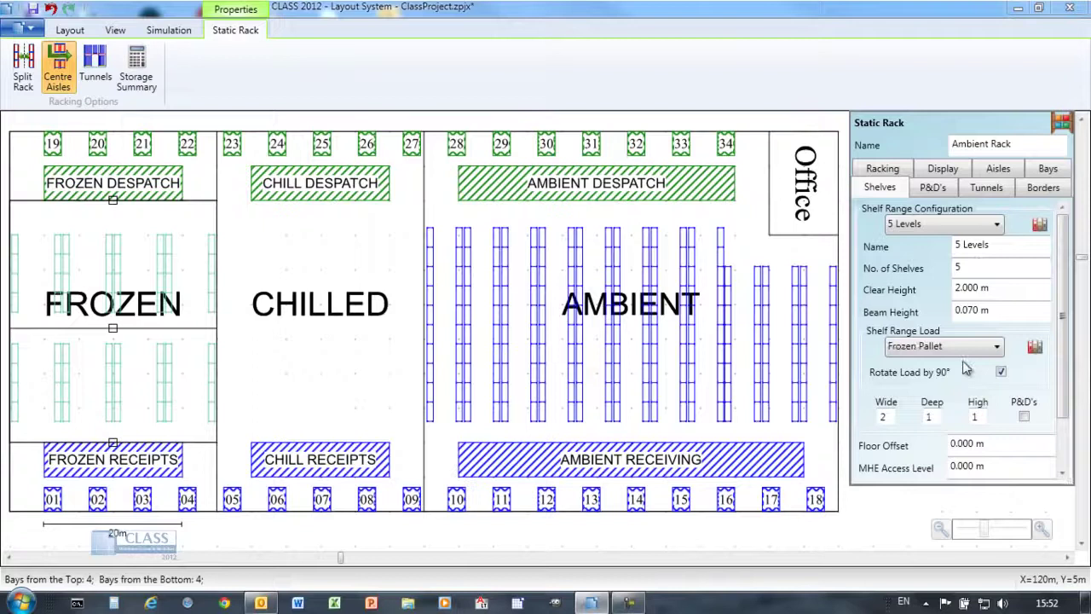
Inspect the frozen rack in elevation view with the aisle dimensions shown
left_click(115, 30)
left_click(68, 60)
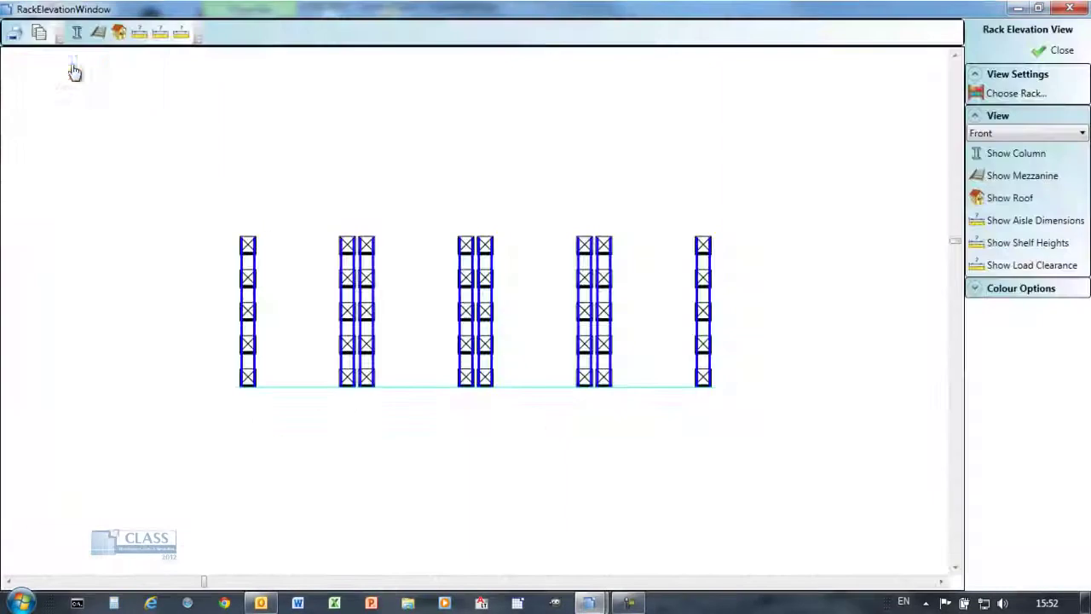
left_click(1010, 220)
scroll(535, 304, "up", 5)
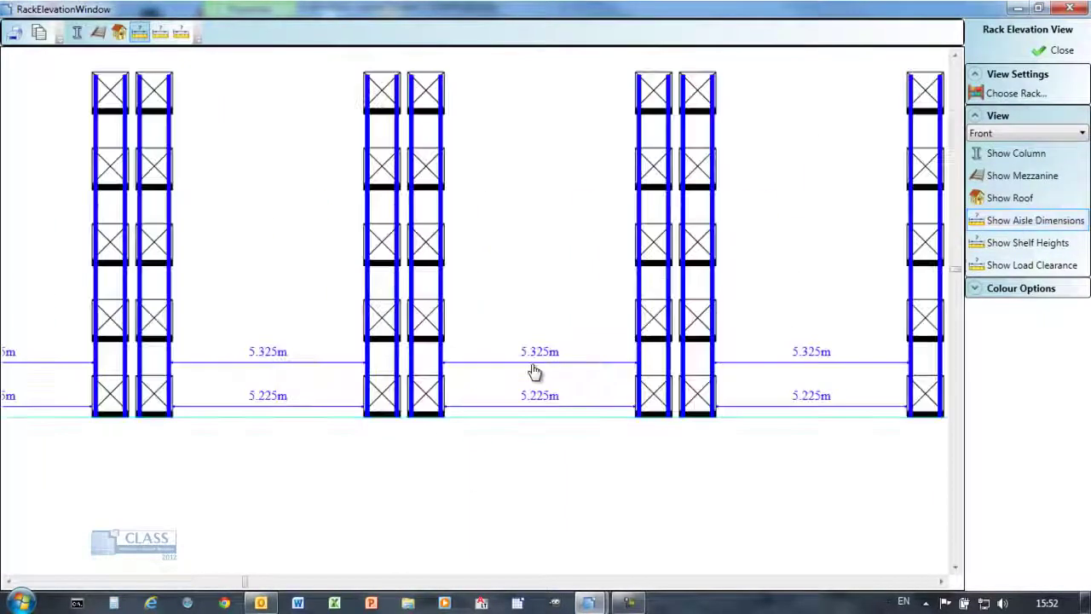
left_click(1023, 133)
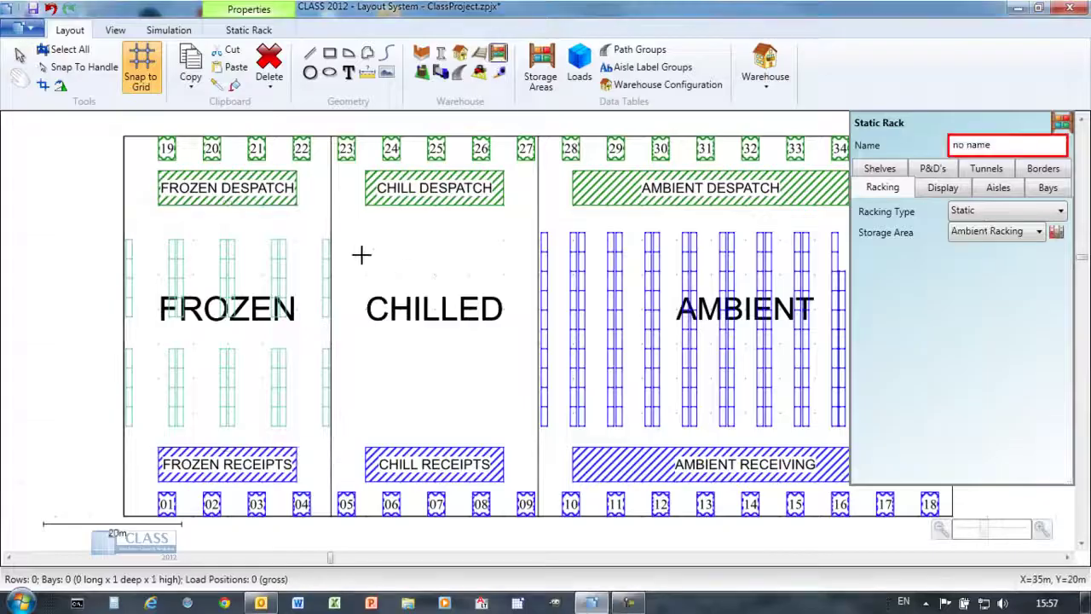
Draw a rack block 30 m wide and 30 m deep in the CHILLED area and name it Chill Cages
left_click_drag(338, 238, 526, 431)
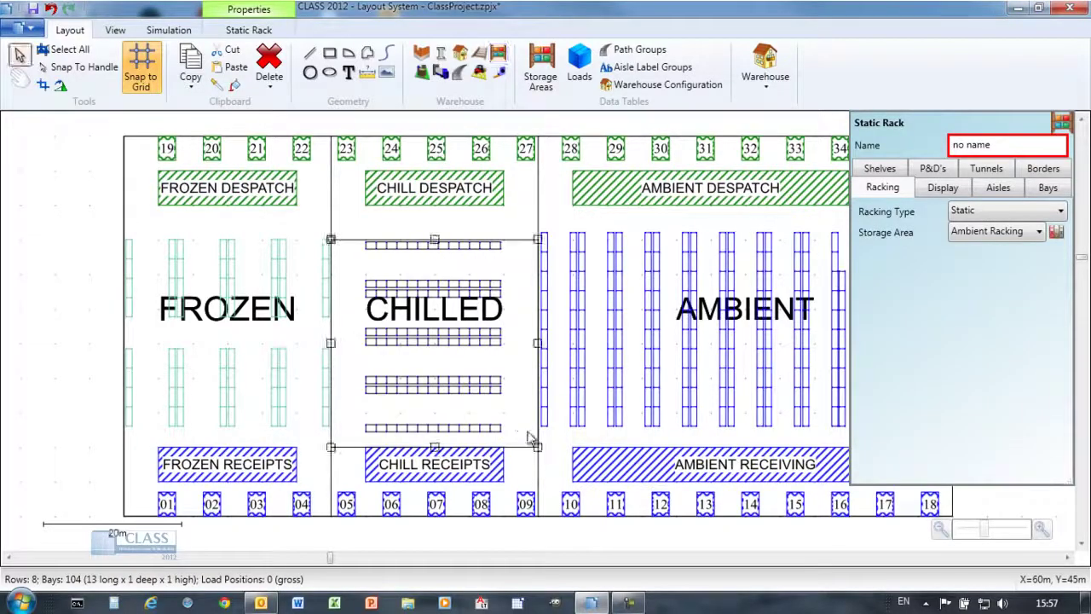
left_click_drag(1006, 145, 932, 156)
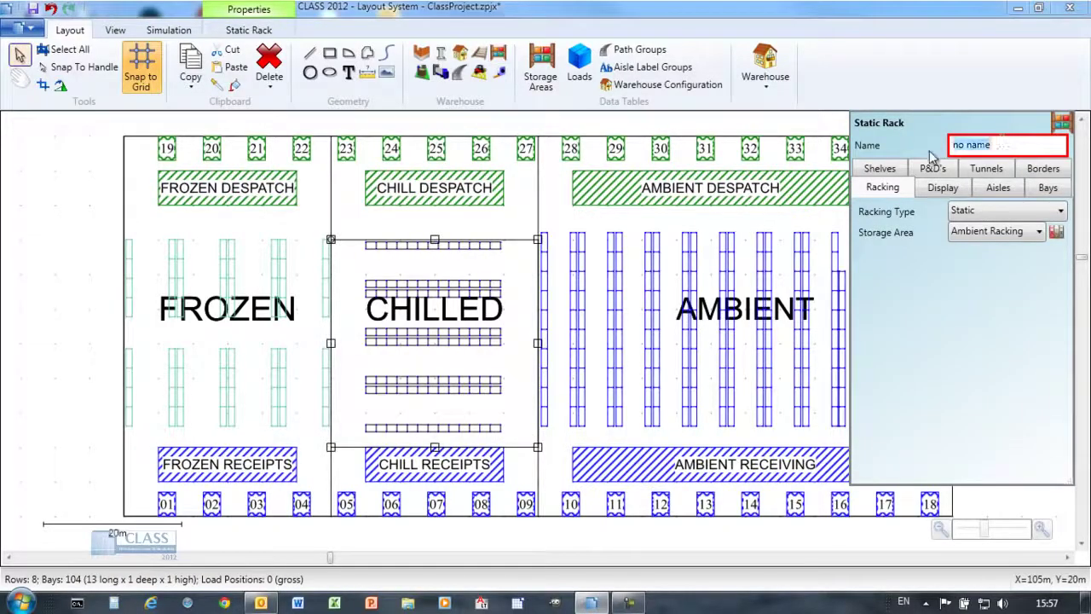
Change the Chill Cages racking type to block stack and assign it the Chill grids storage area
left_click(1002, 213)
left_click(976, 305)
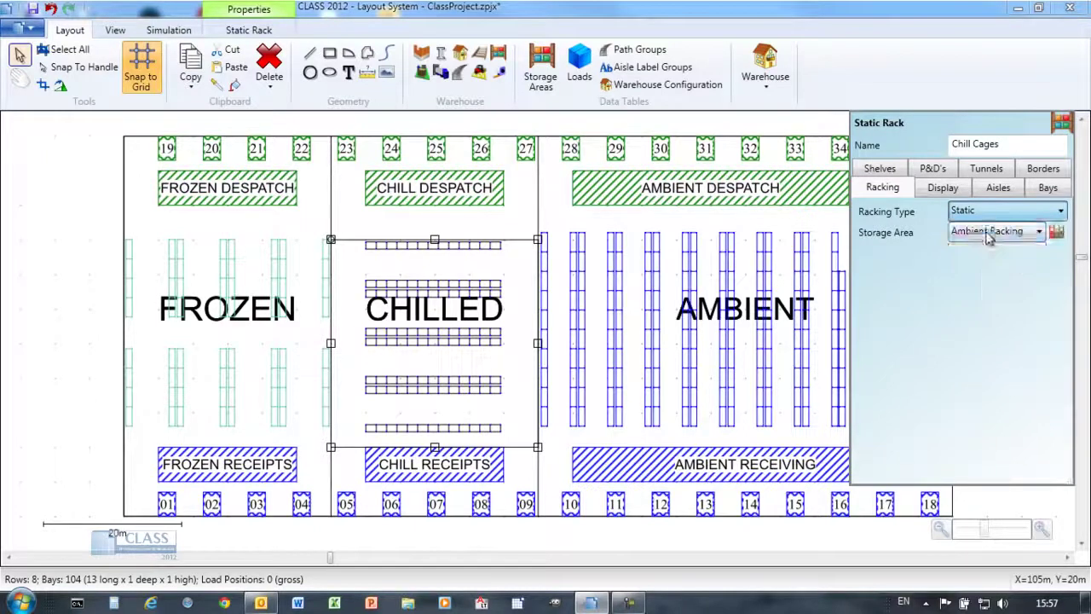
left_click(993, 232)
left_click(971, 272)
Set the line colour of the Chill Cages rack to Green
left_click(966, 186)
left_click(1006, 256)
left_click(991, 343)
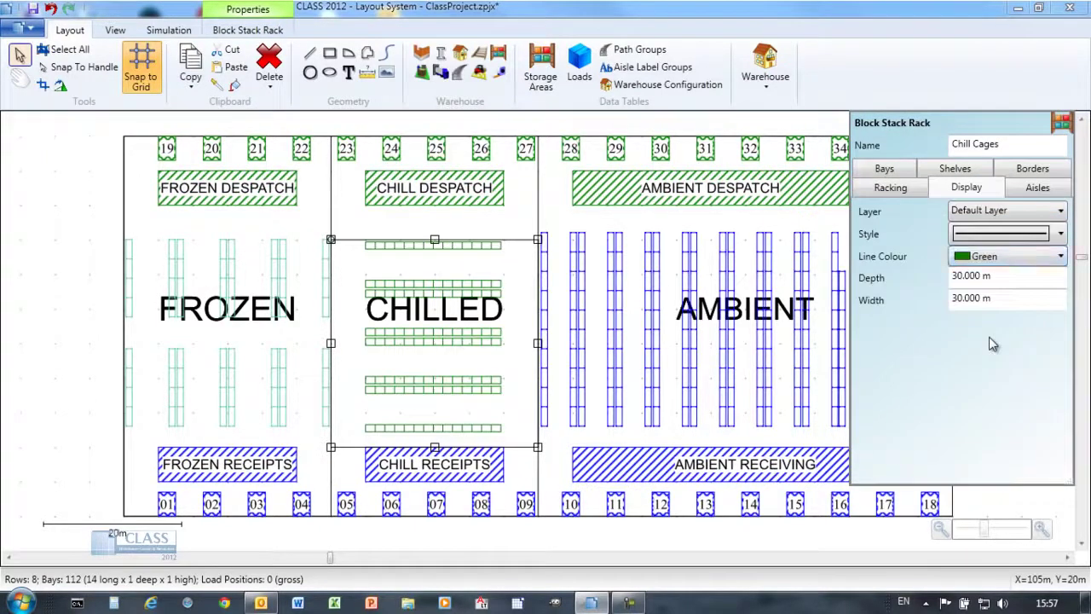
Set the Chill Cages back to back space to 0.02 m, bay depth to 0.66 m, bay width to 0.81 m and number deep to 2
left_click(1034, 187)
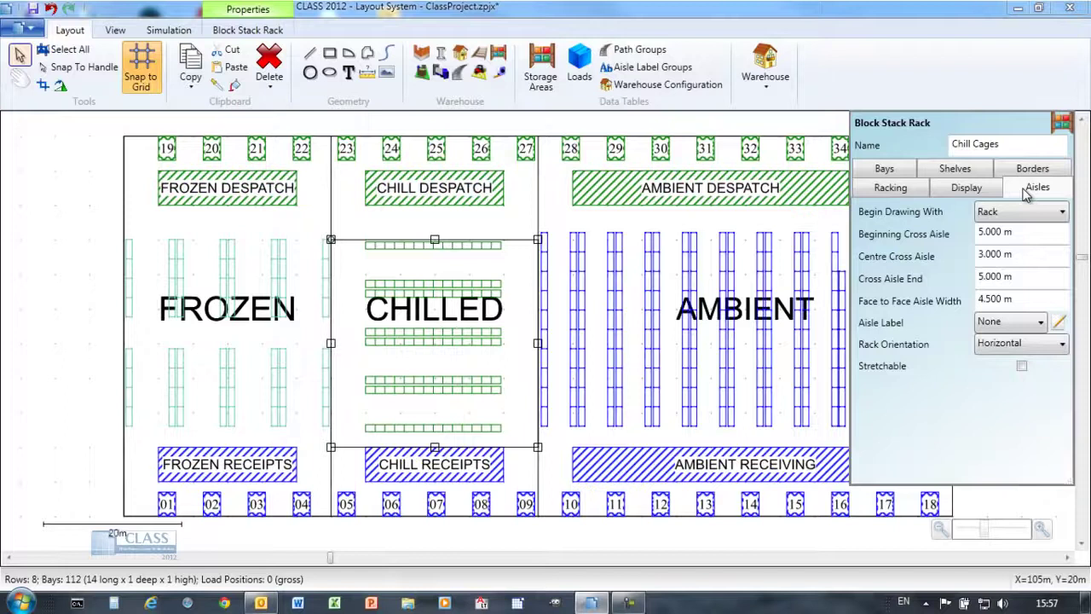
left_click(884, 168)
key("Tab")
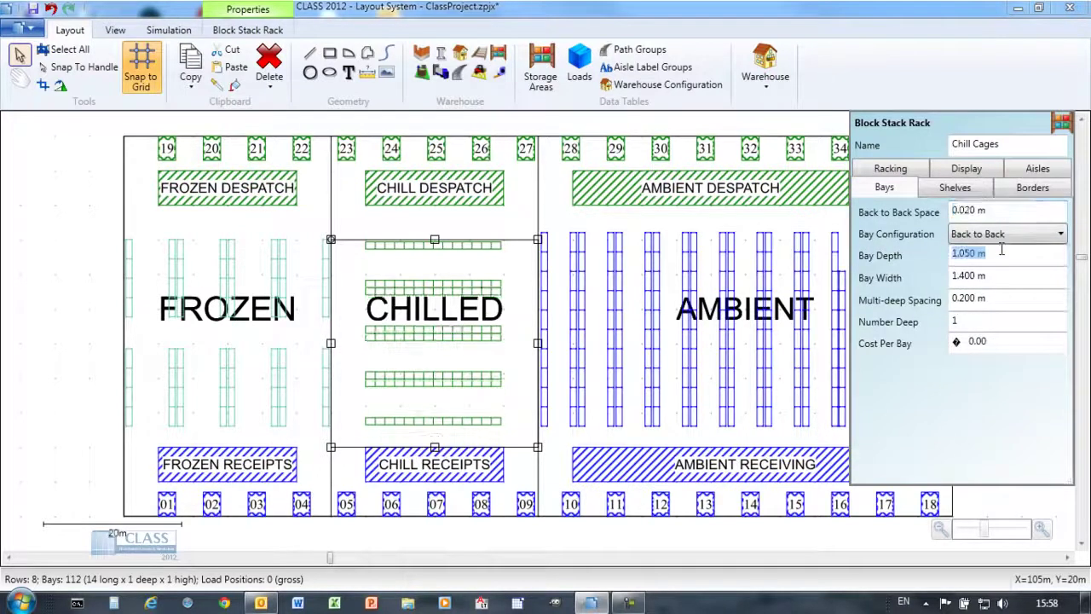
type("0.66")
key("Tab")
type("0.81")
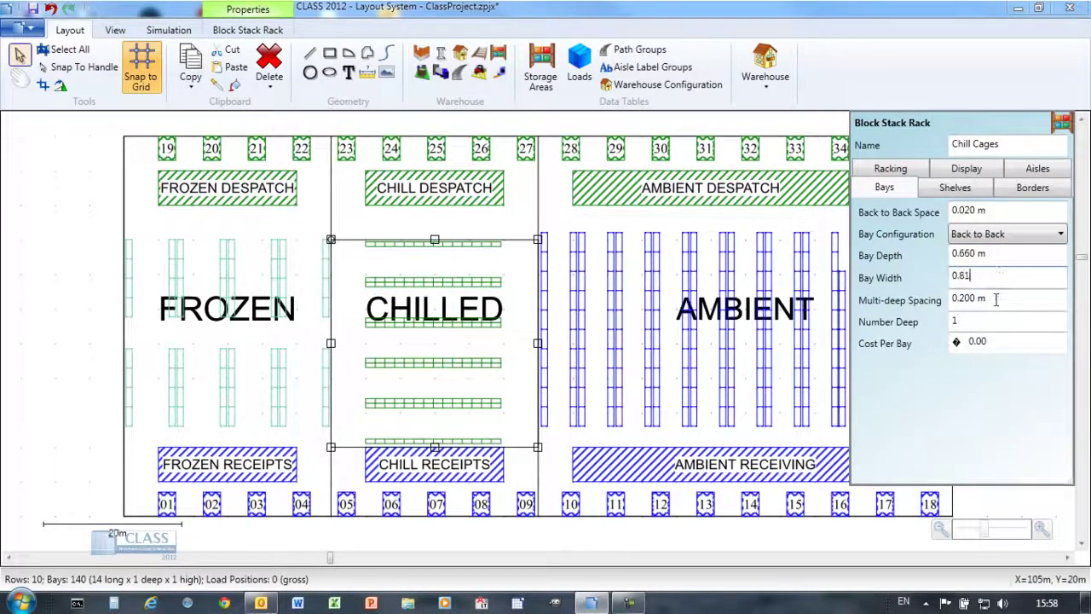
key("Tab")
key("Tab")
type("2")
Orient the Chill Cages rack vertically, make it stretchable and begin its drawing with an aisle
left_click(1037, 168)
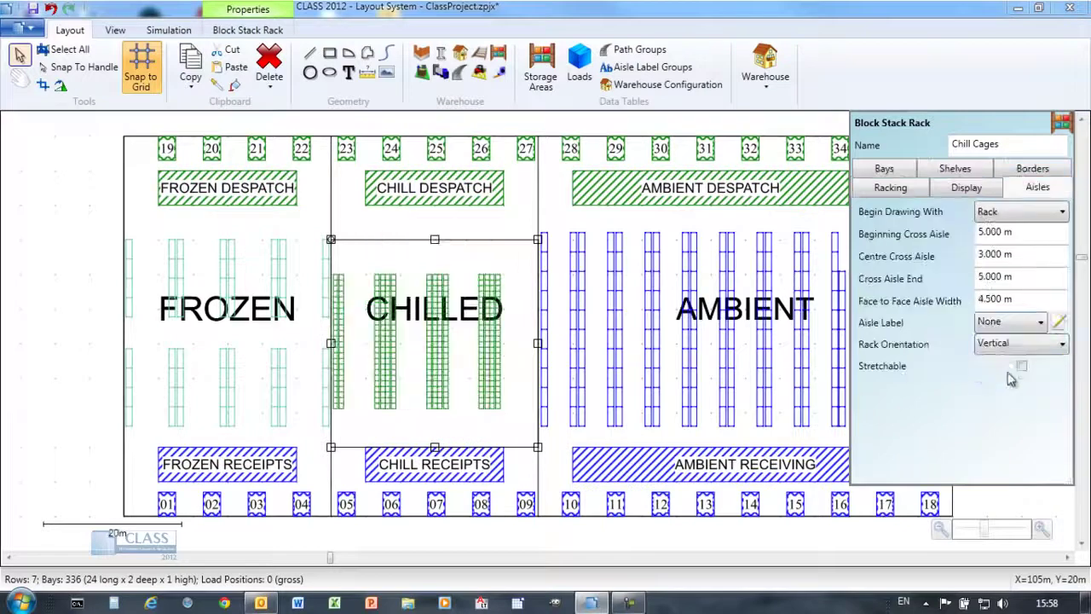
left_click(1021, 367)
left_click(1014, 215)
left_click(1014, 231)
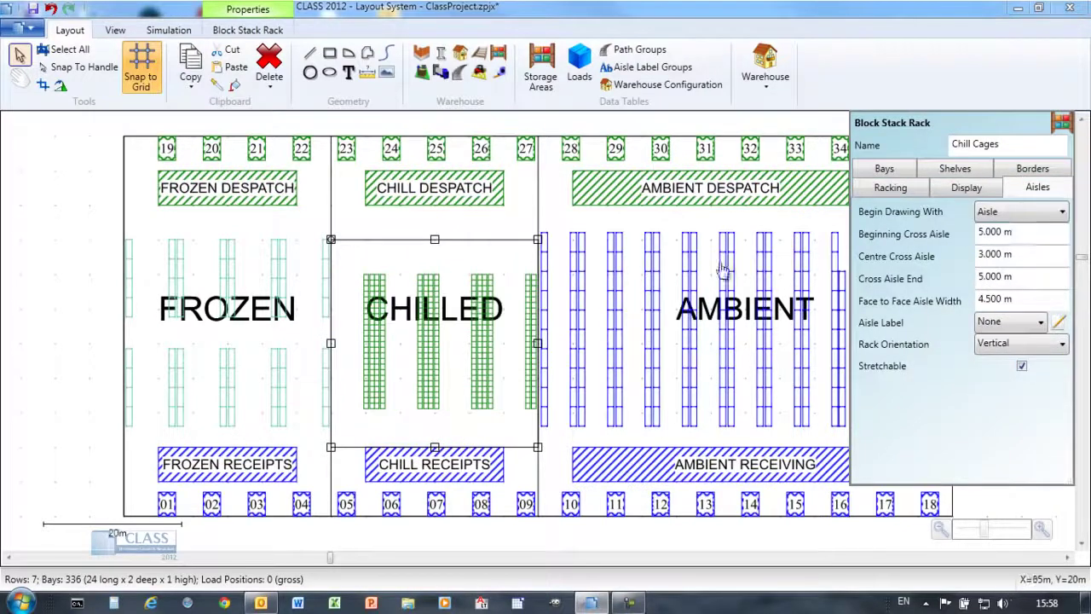
Extend the Chill Cages rack up to the CHILL DESPATCH zone and configure its shelves as Cage Grid with Chill Cage loads
left_click_drag(420, 235, 420, 200)
left_click(954, 168)
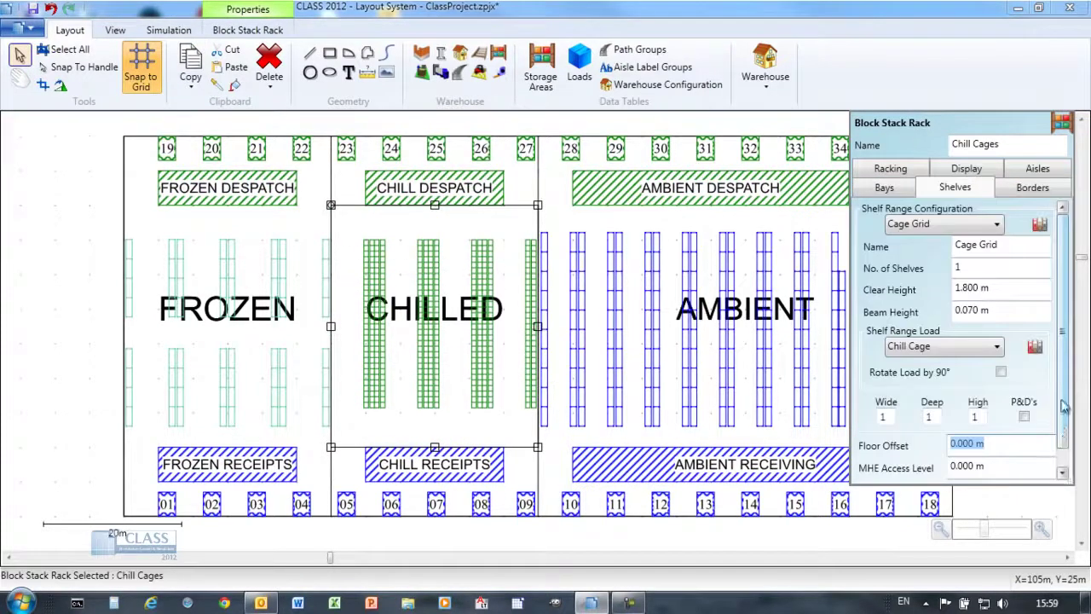
Review the warehouse summary for floor area utilisation, material requirements and storage created per load type
left_click(564, 223)
scroll(588, 242, "down", 2)
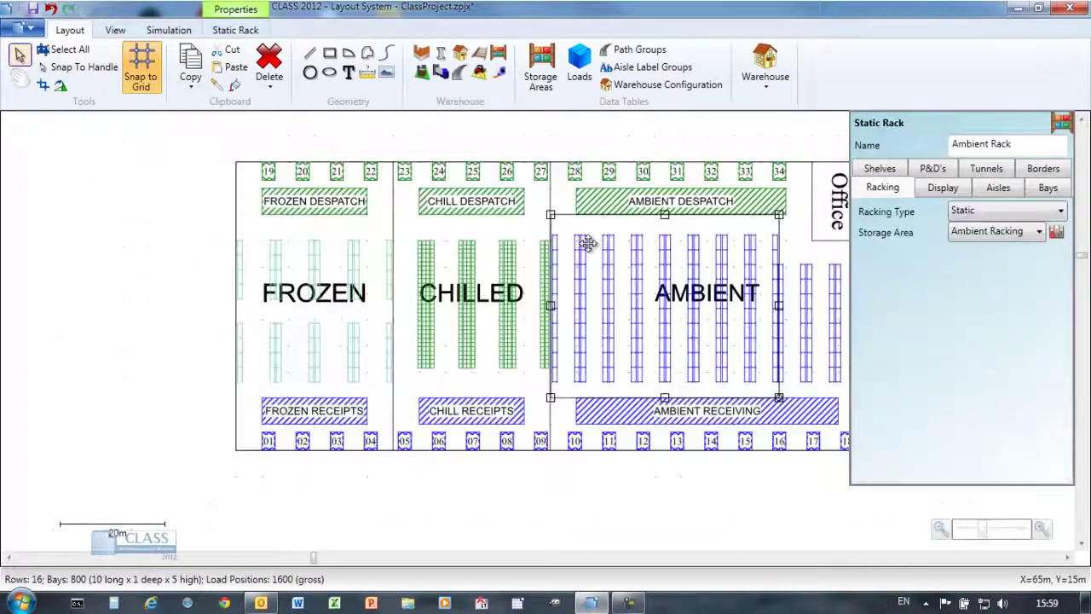
left_click(764, 78)
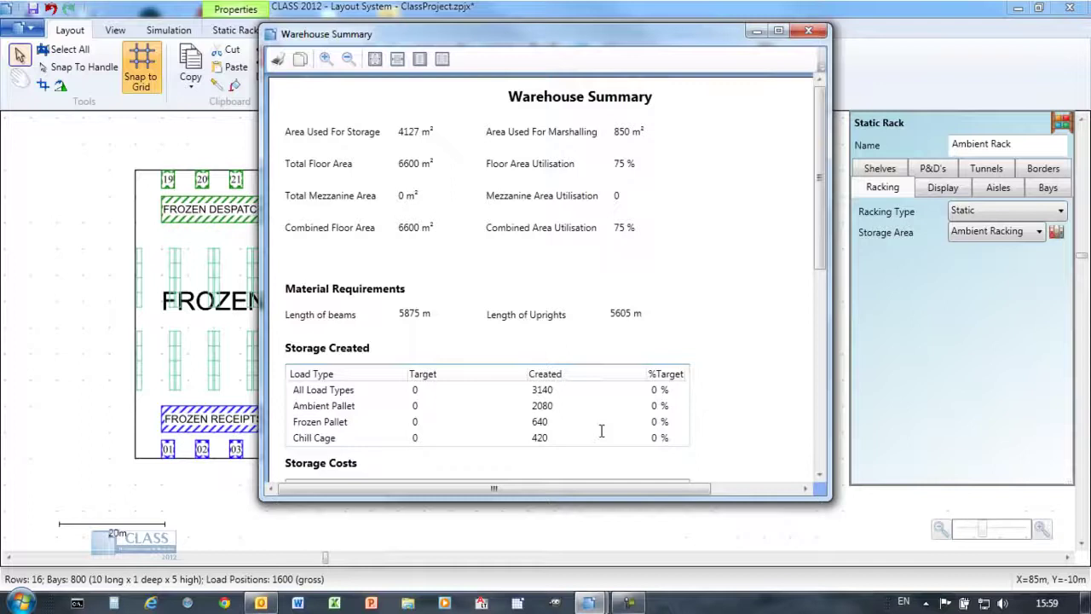
left_click(808, 31)
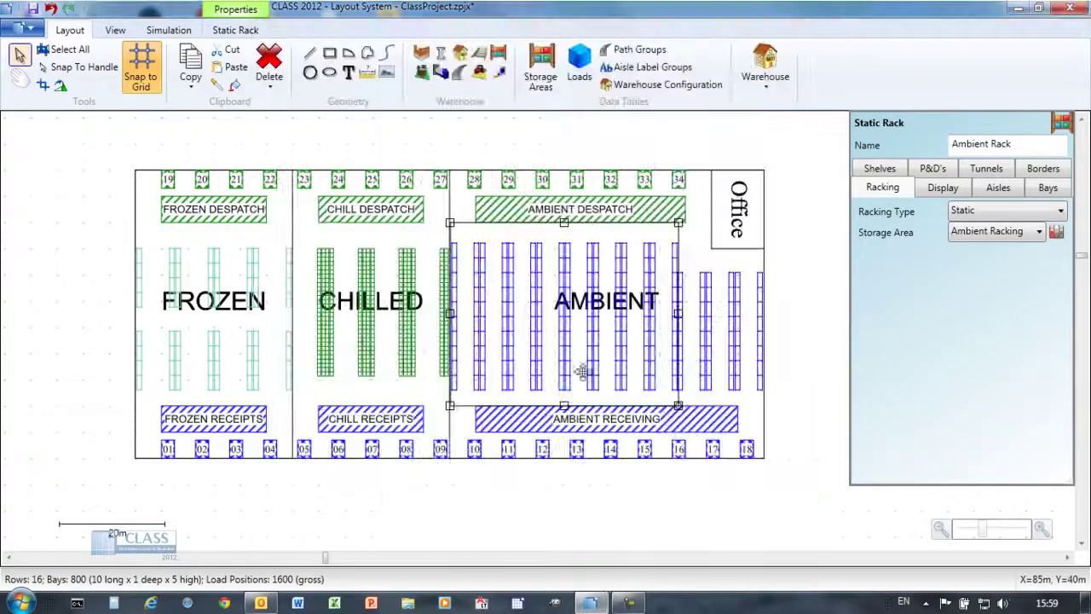
Inspect the chilled cage racks up close and the whole warehouse in 3D, and show the camera controls
scroll(384, 238, "right", 2)
left_click(115, 30)
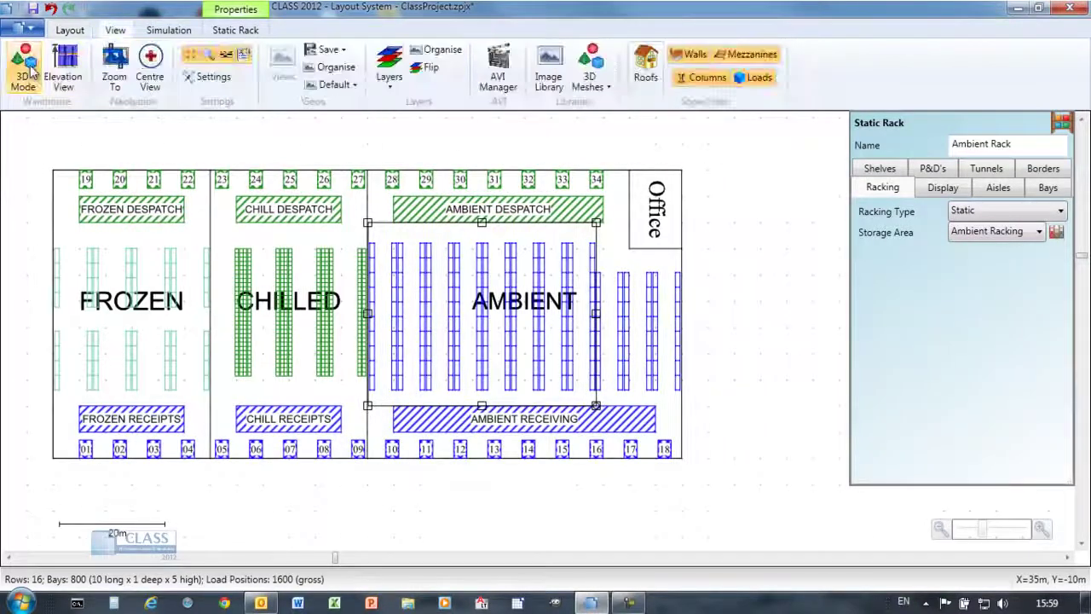
left_click(23, 68)
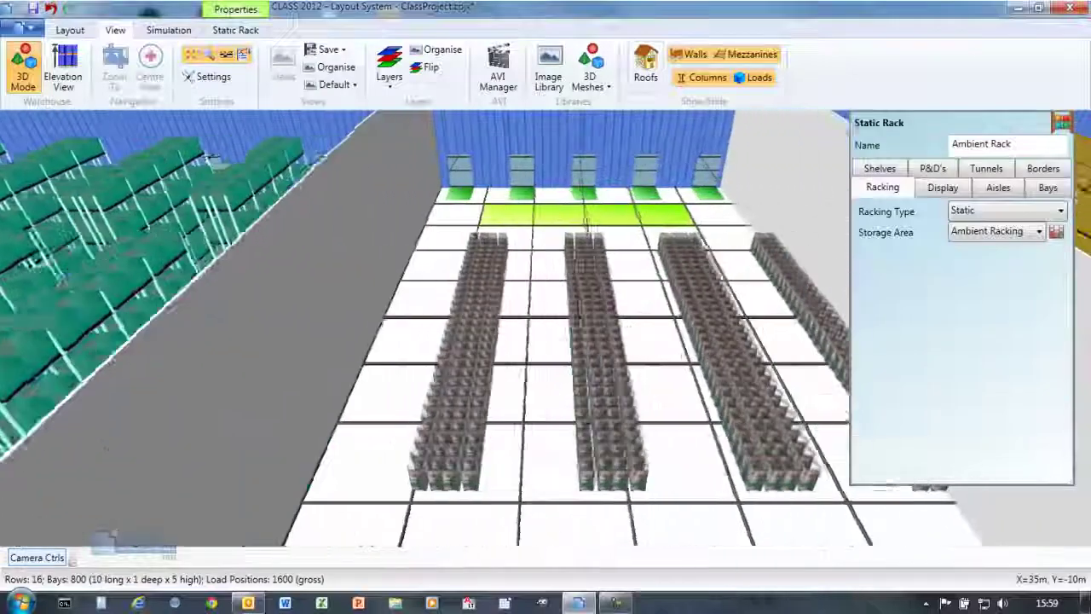
scroll(503, 486, "up", 3)
scroll(512, 414, "up", 5)
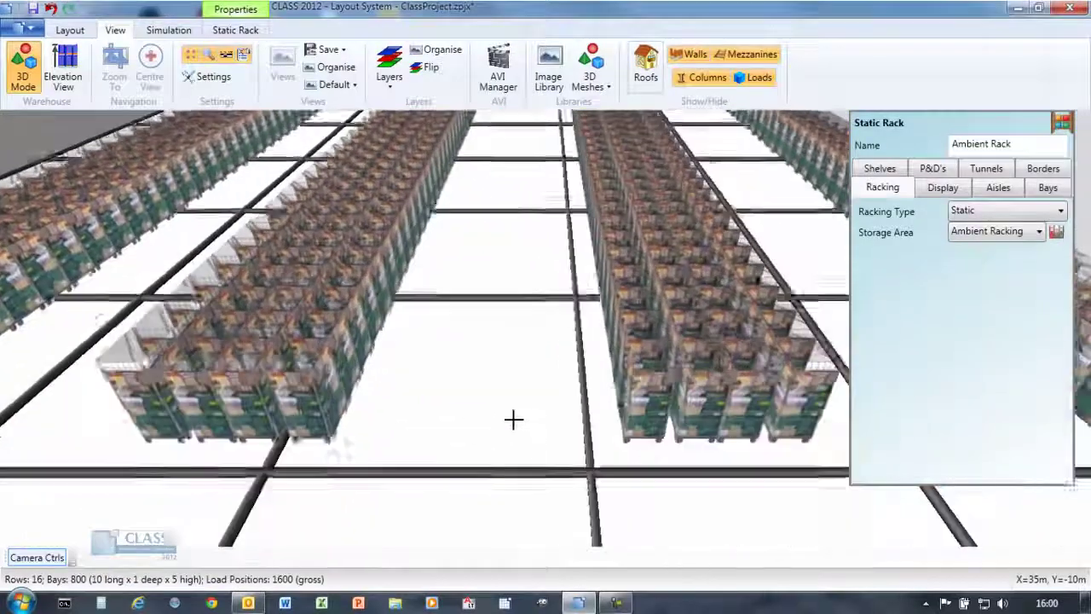
scroll(511, 411, "down", 5)
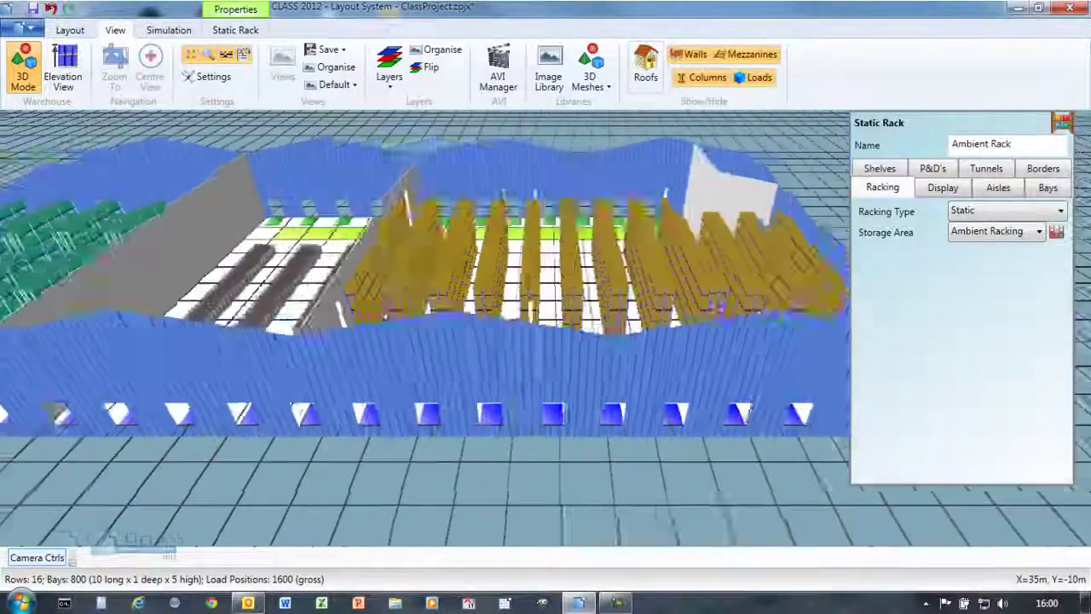
left_click(37, 557)
left_click(75, 136)
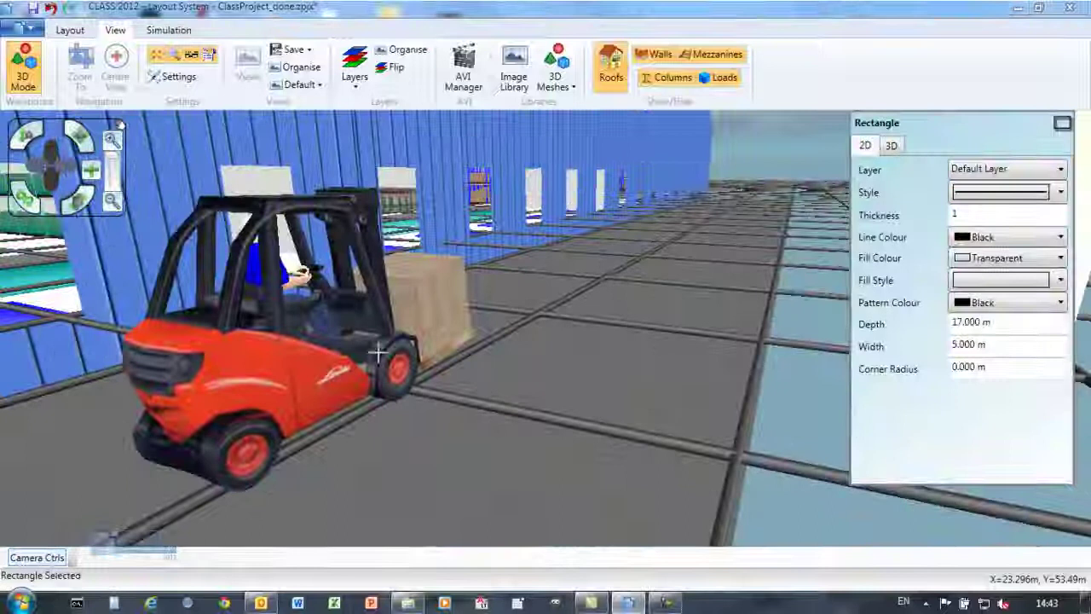
Set the Y rotation of the forklift truck mesh outside the warehouse to 60°
left_click(890, 146)
left_click(1009, 291)
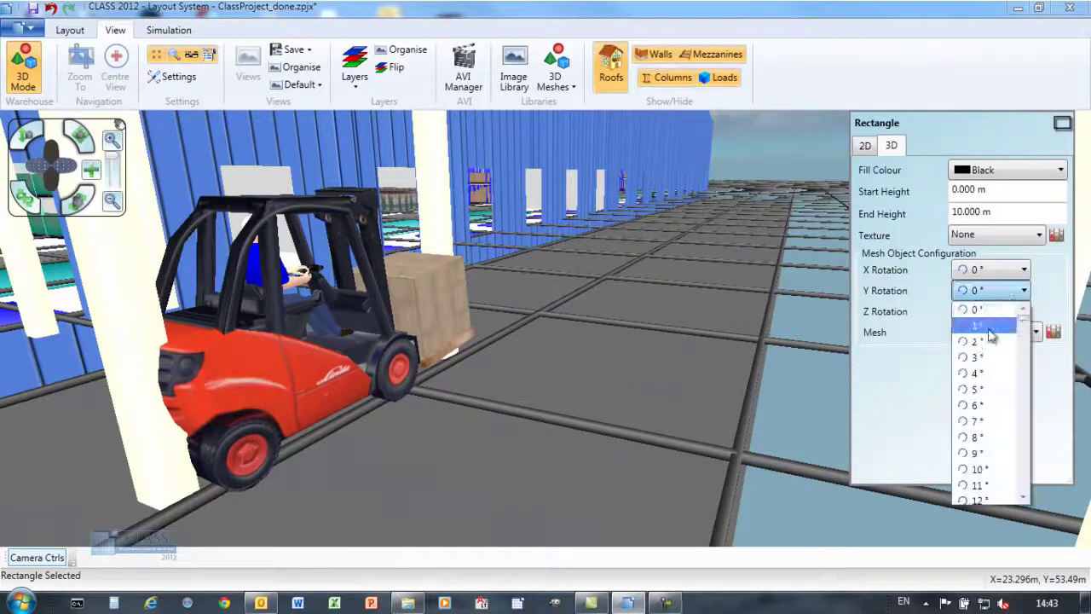
left_click(980, 382)
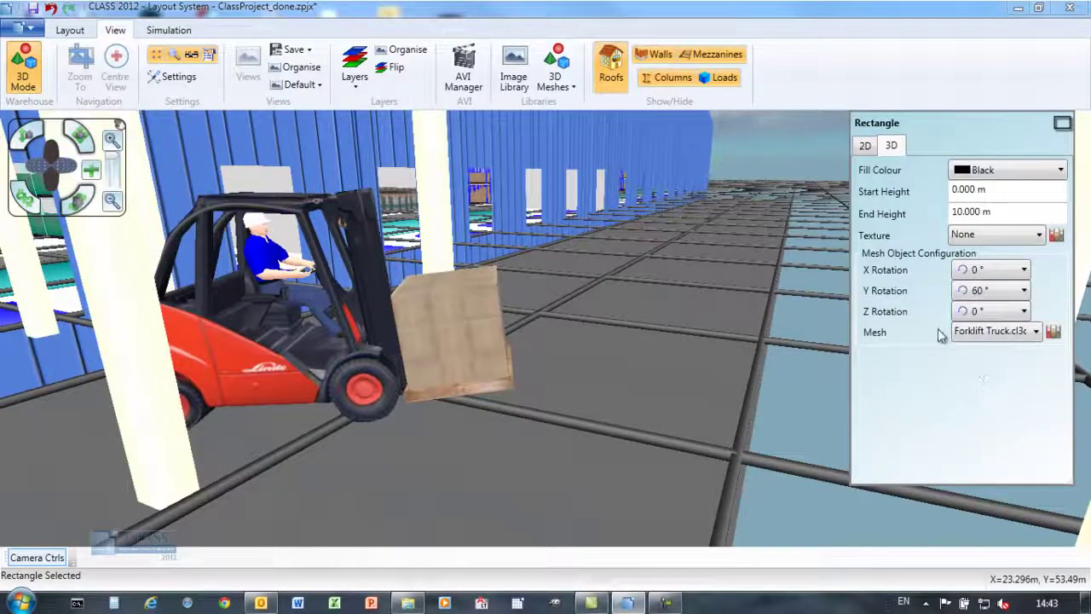
Swap the forklift mesh for Man+pallet.cl3d and then for Hand Pallet Truck.cl3d
left_click(995, 332)
left_click(970, 378)
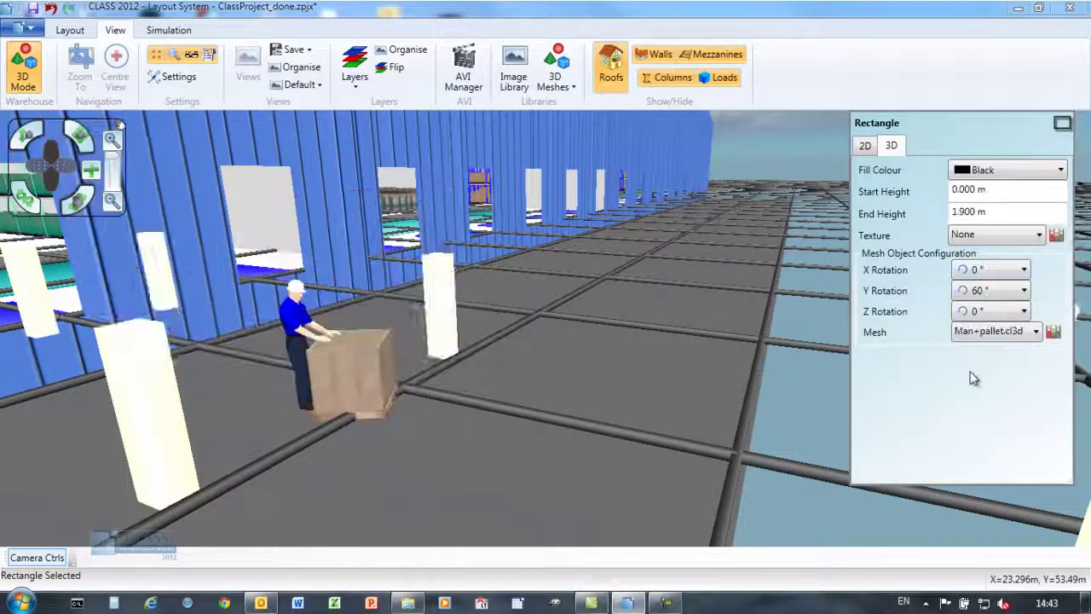
left_click(997, 331)
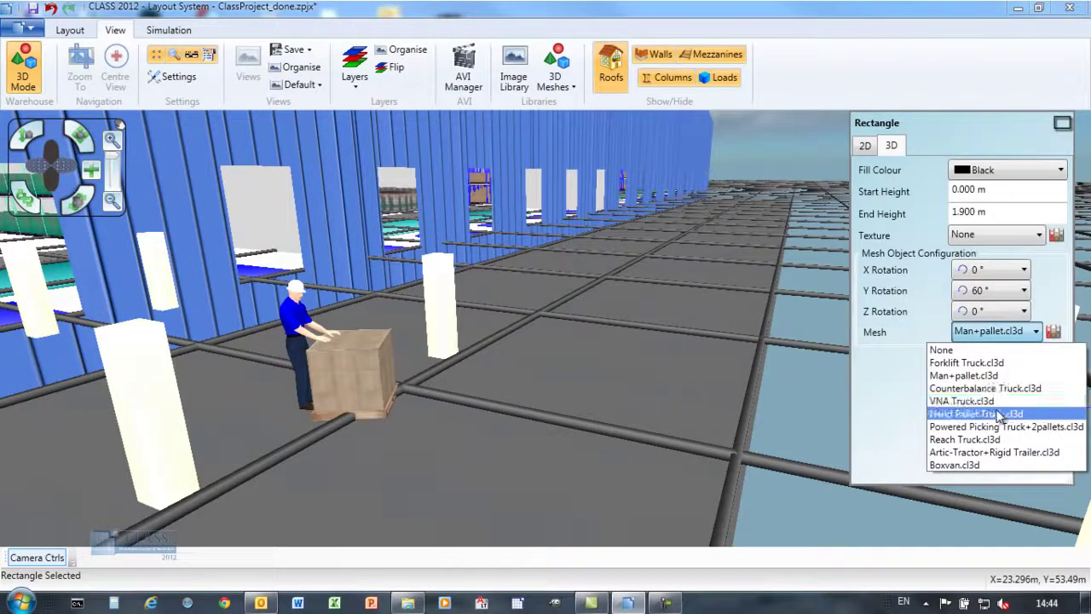
left_click(997, 413)
Change the object's mesh to Artic-Tractor+Rigid Trailer.cl3d and set its Y rotation to 0°
left_click(998, 333)
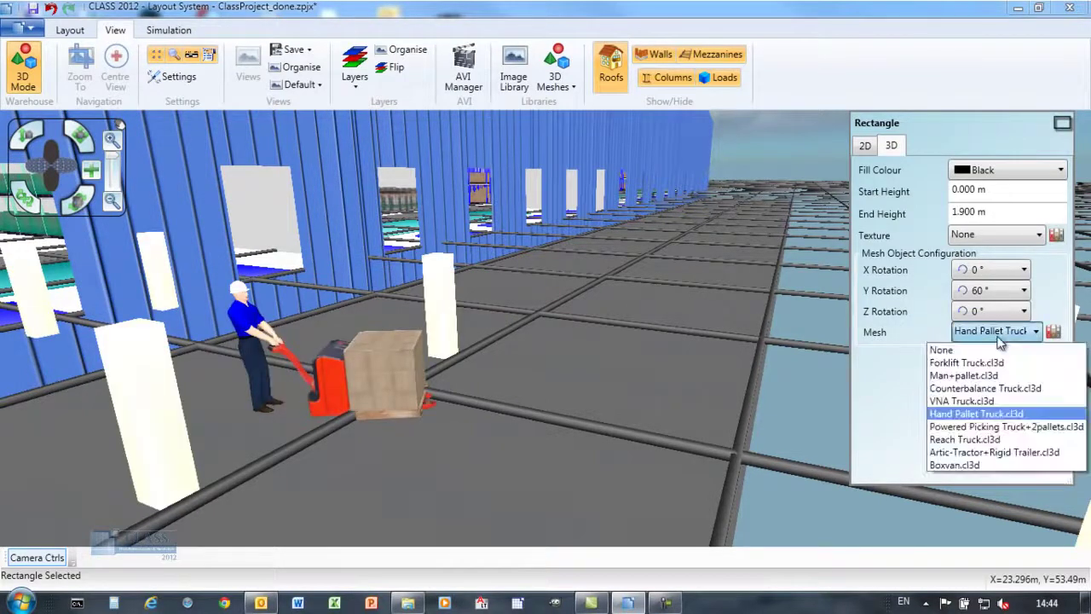
left_click(980, 464)
left_click(1024, 290)
left_click(992, 309)
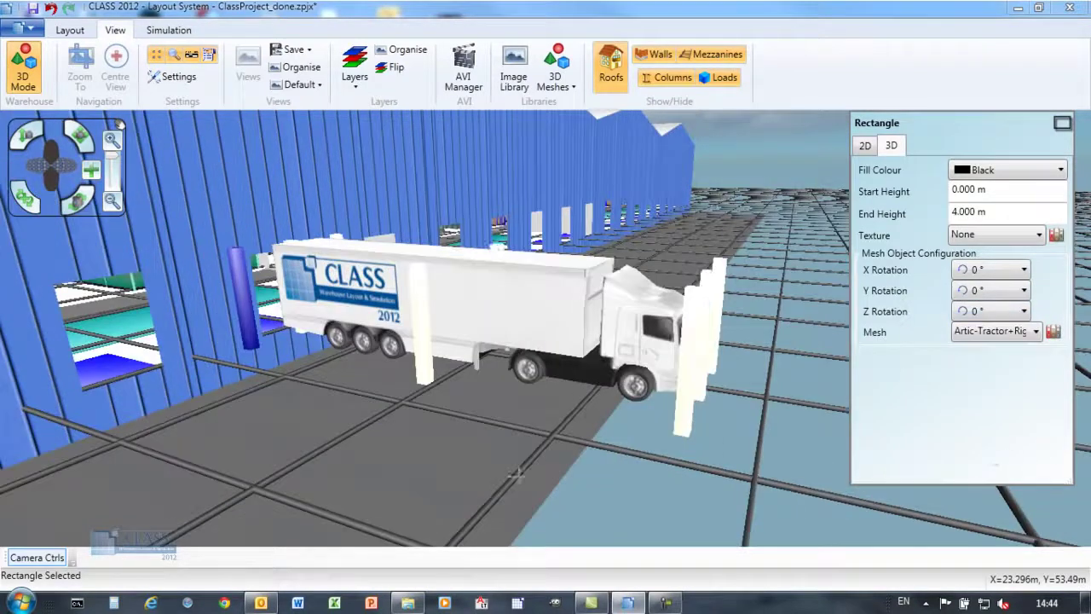
left_click(366, 424)
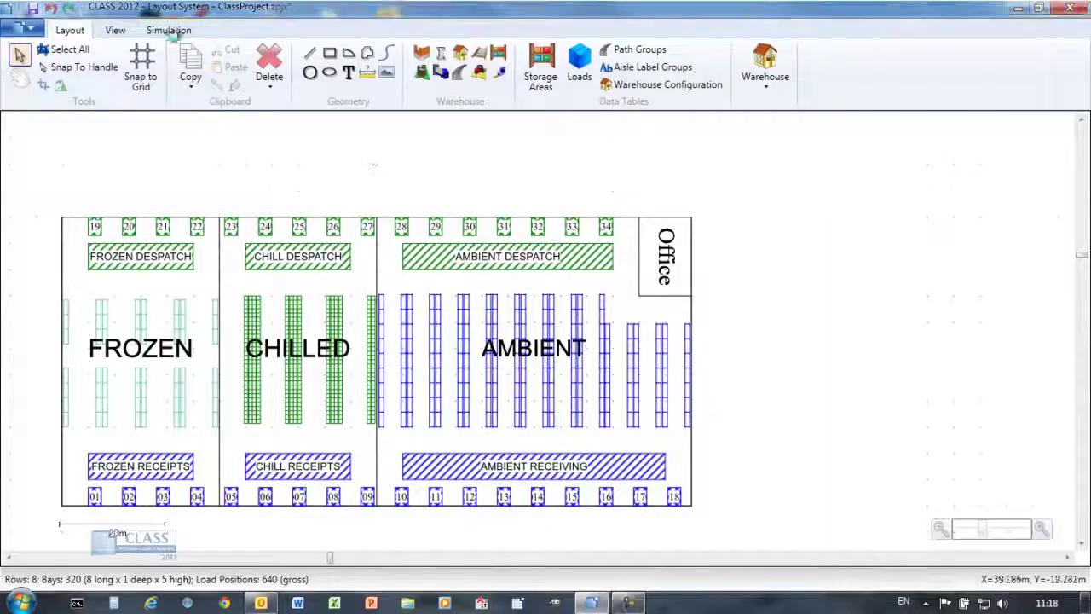
In the simulation, arrange the Animated Inbound Flow below the receiving docks and the putaway routes at the Ambient, Chilled and Frozen zones
left_click(174, 30)
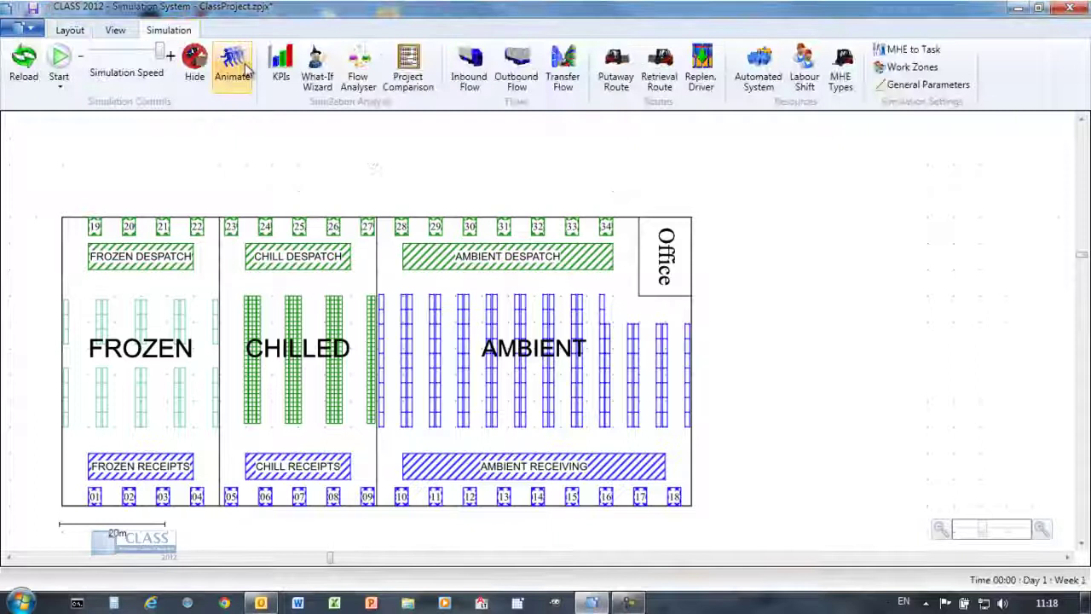
left_click(239, 72)
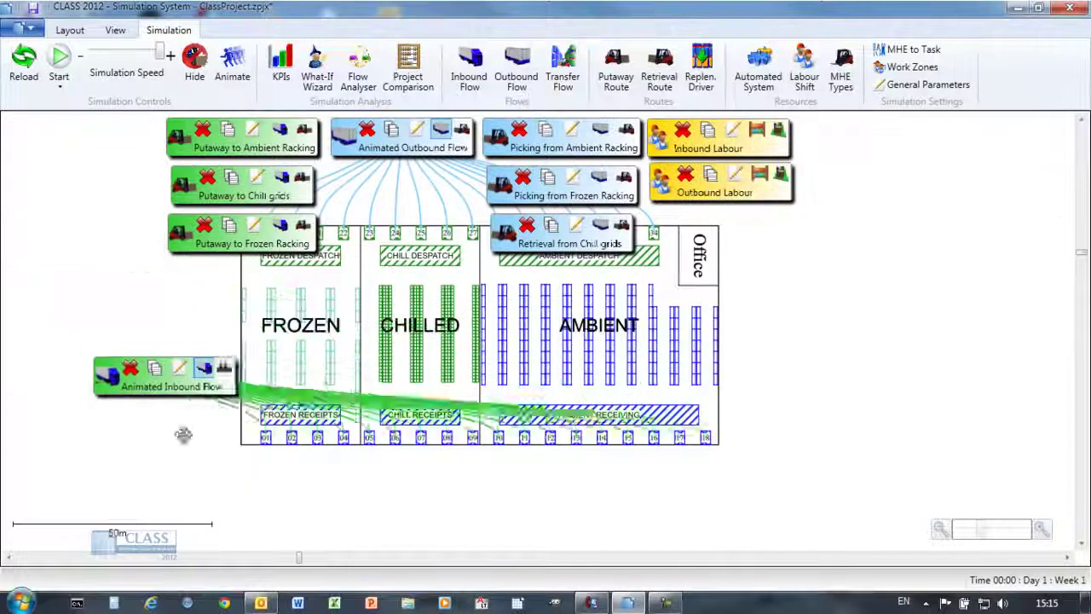
left_click_drag(142, 375, 507, 518)
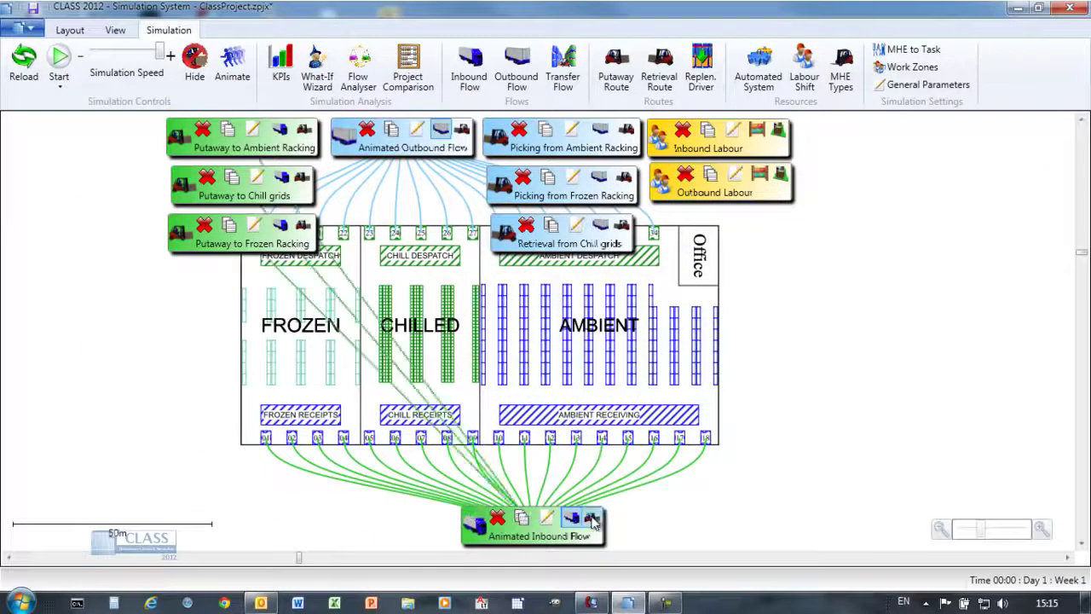
left_click_drag(184, 137, 810, 433)
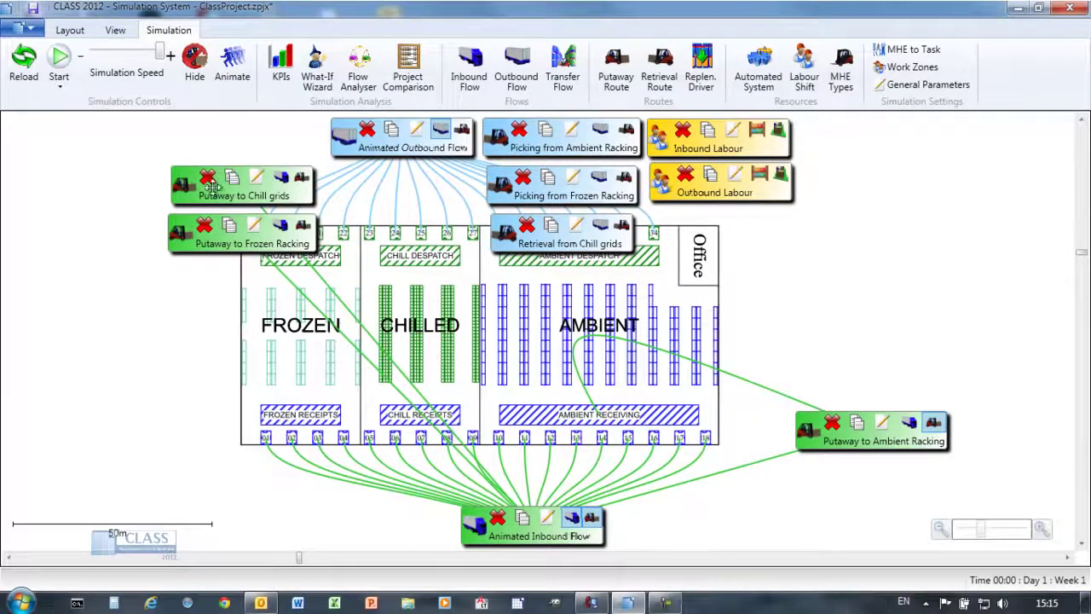
left_click_drag(211, 186, 409, 289)
left_click_drag(182, 234, 60, 355)
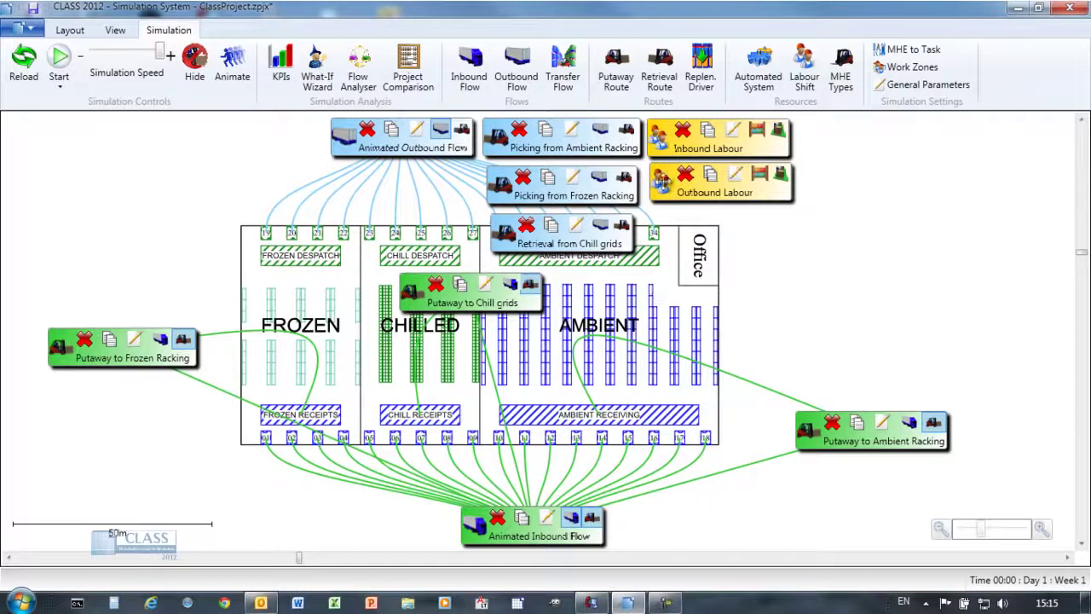
Move the outbound and inbound labour beside the warehouse, and place the chill retrieval, frozen picking and ambient picking routes at their zones
left_click_drag(661, 179, 776, 247)
left_click_drag(660, 139, 784, 298)
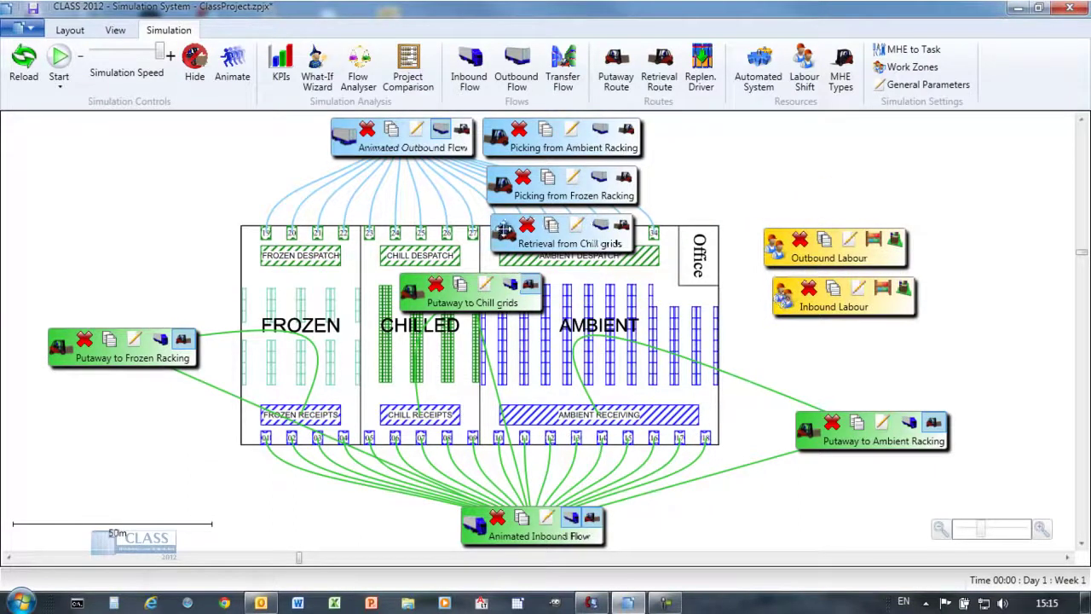
left_click_drag(505, 233, 360, 340)
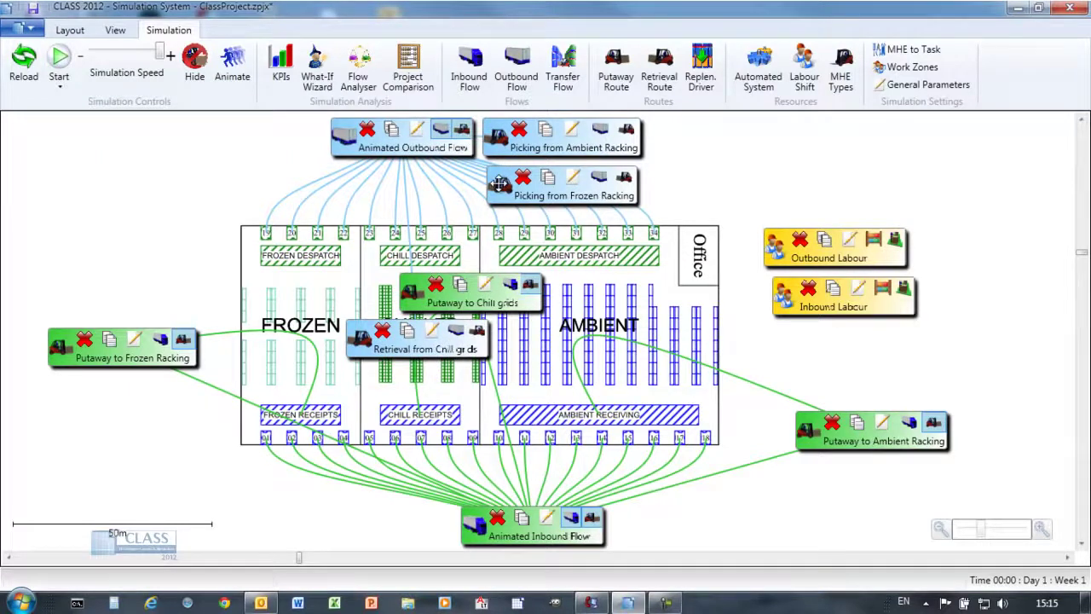
left_click_drag(498, 183, 81, 285)
left_click_drag(498, 139, 597, 213)
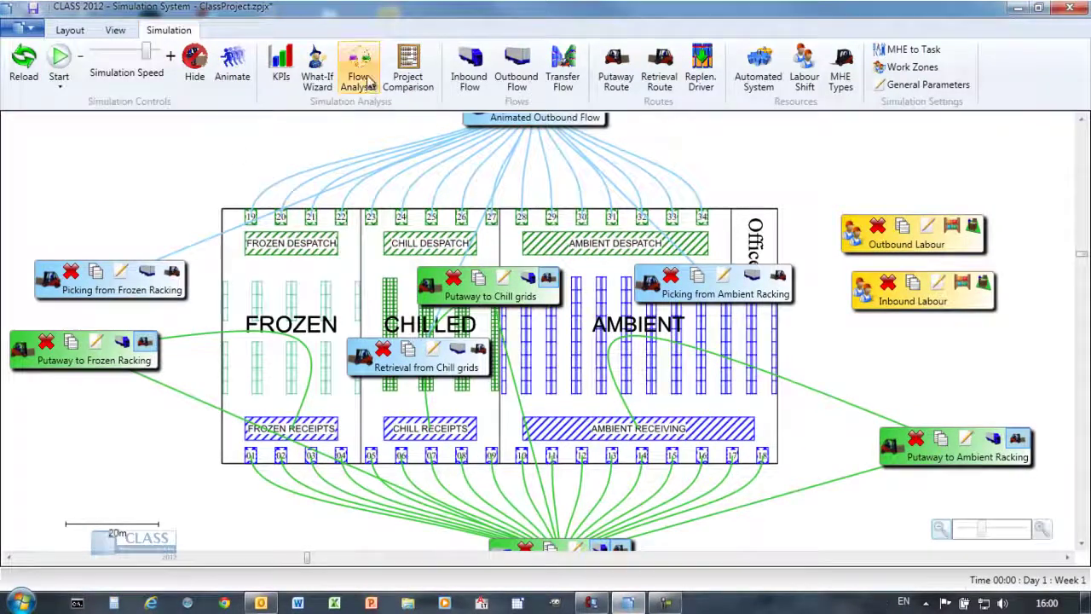
Review the simulation flow analysis for inbound and outbound flows and volumes
left_click(359, 78)
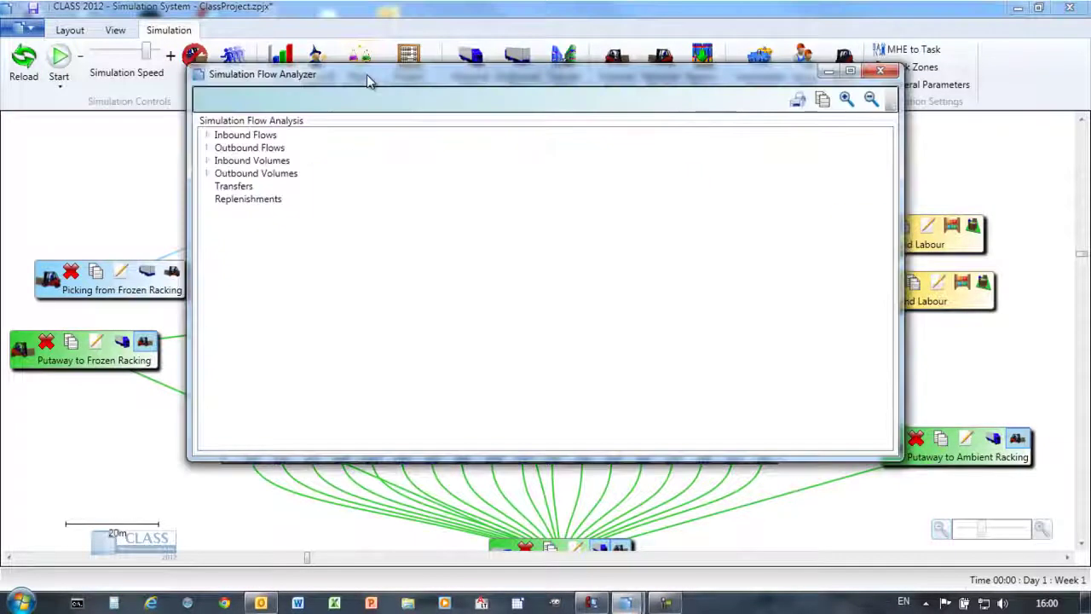
left_click(849, 103)
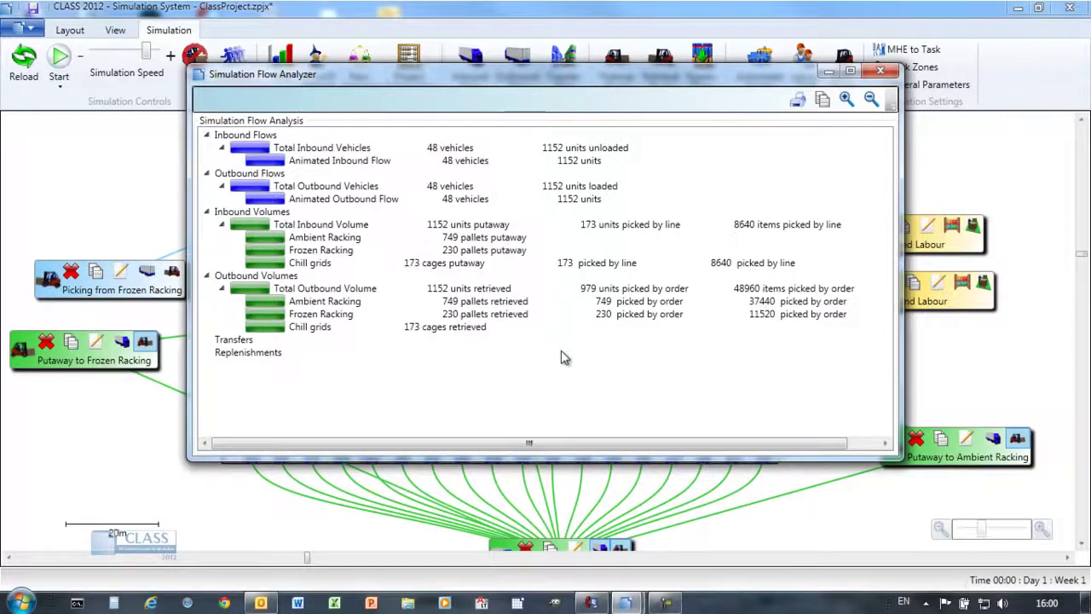
left_click(880, 73)
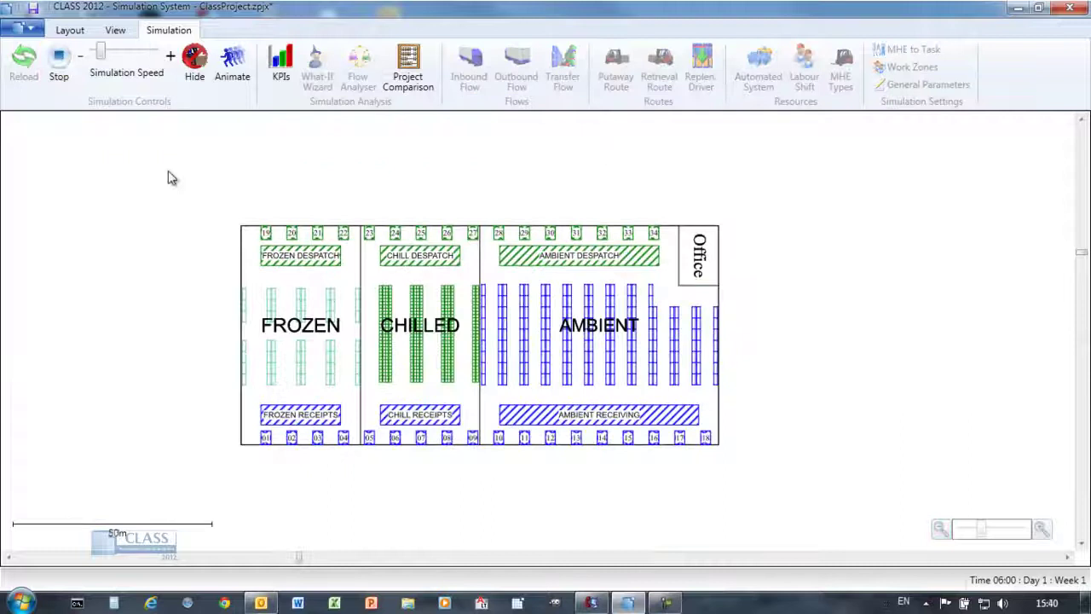
Watch the running simulation at the receiving docks, chilled grids, ambient racking and despatch docks
scroll(648, 416, "up", 2)
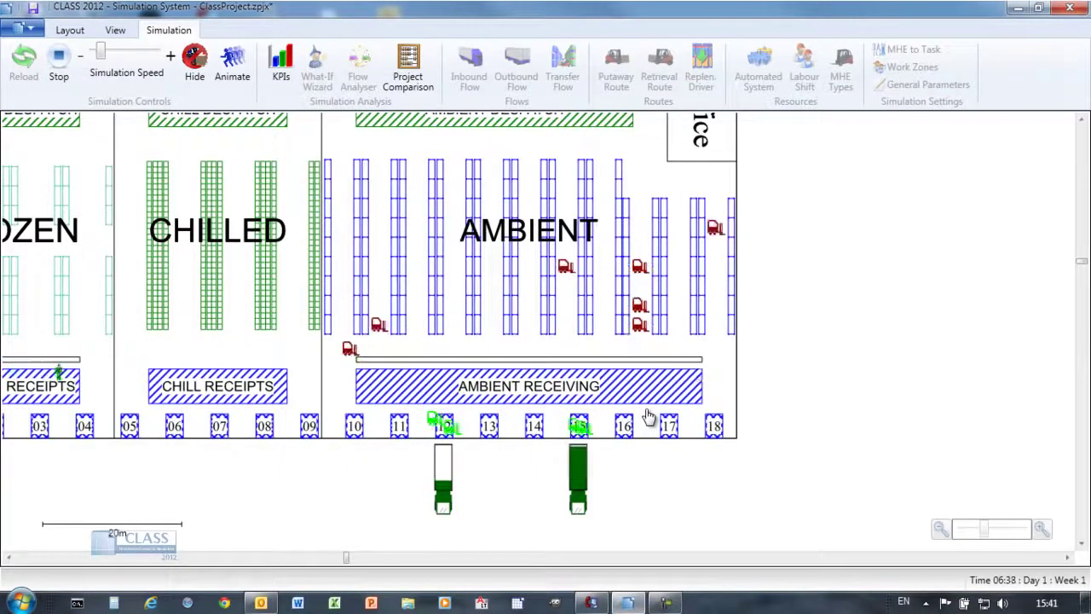
left_click_drag(247, 365, 703, 541)
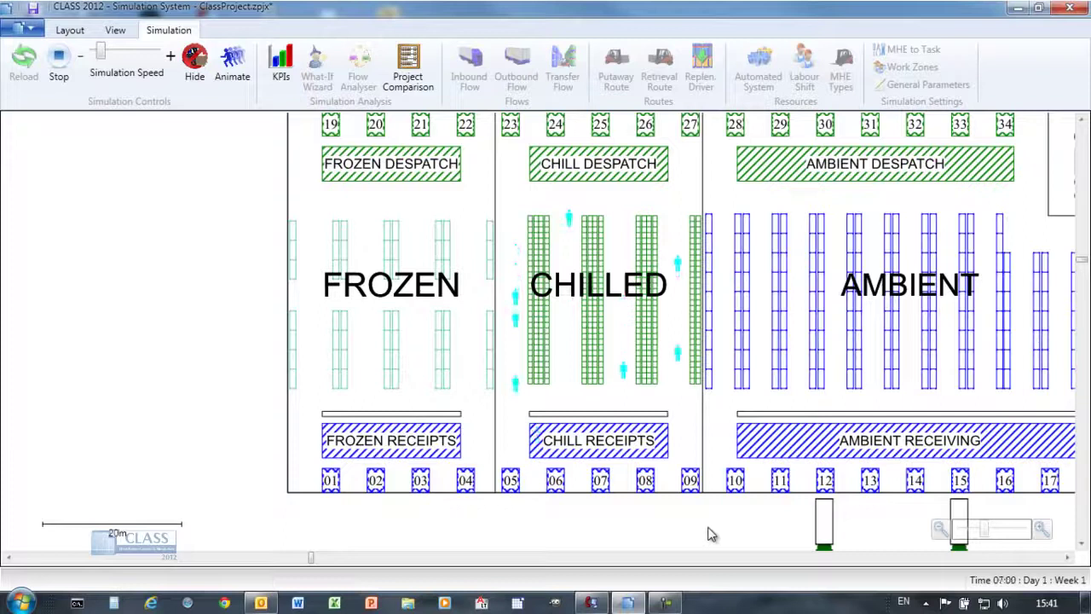
scroll(699, 332, "down", 2)
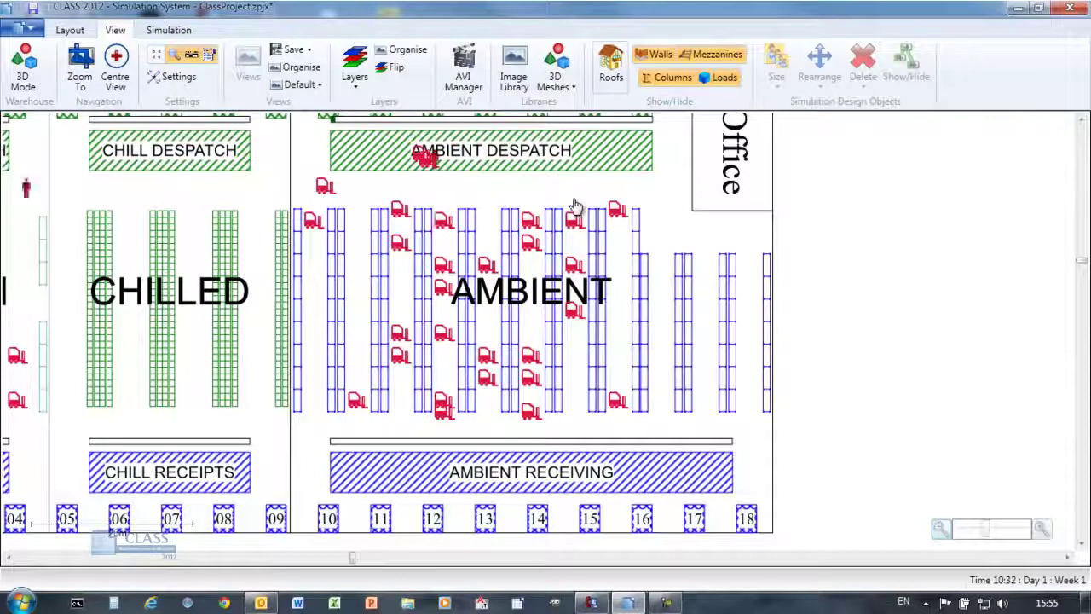
left_click_drag(822, 366, 827, 407)
left_click(168, 30)
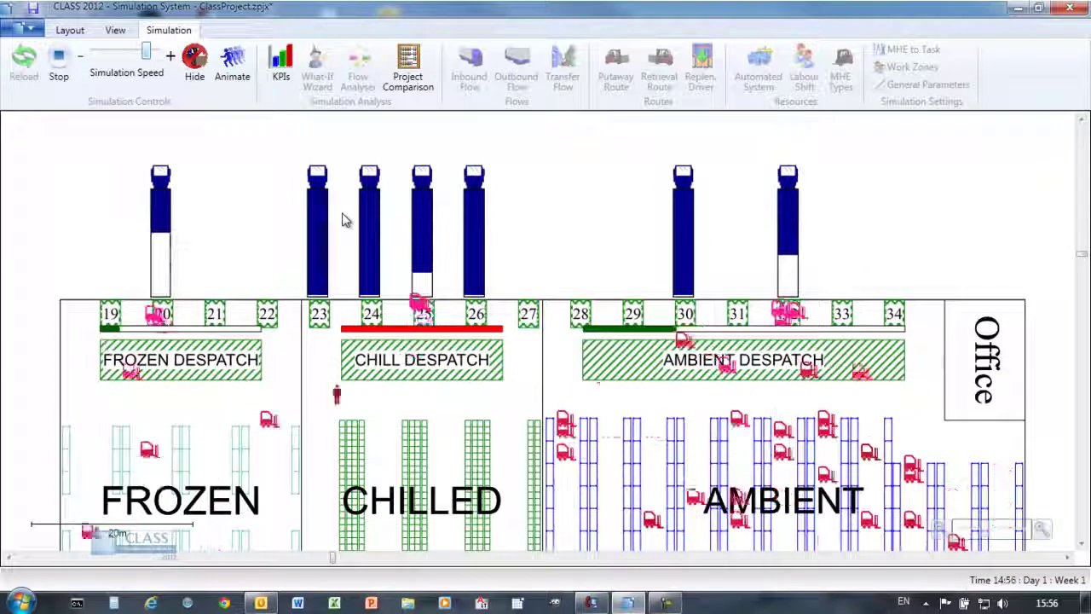
scroll(343, 219, "down", 3)
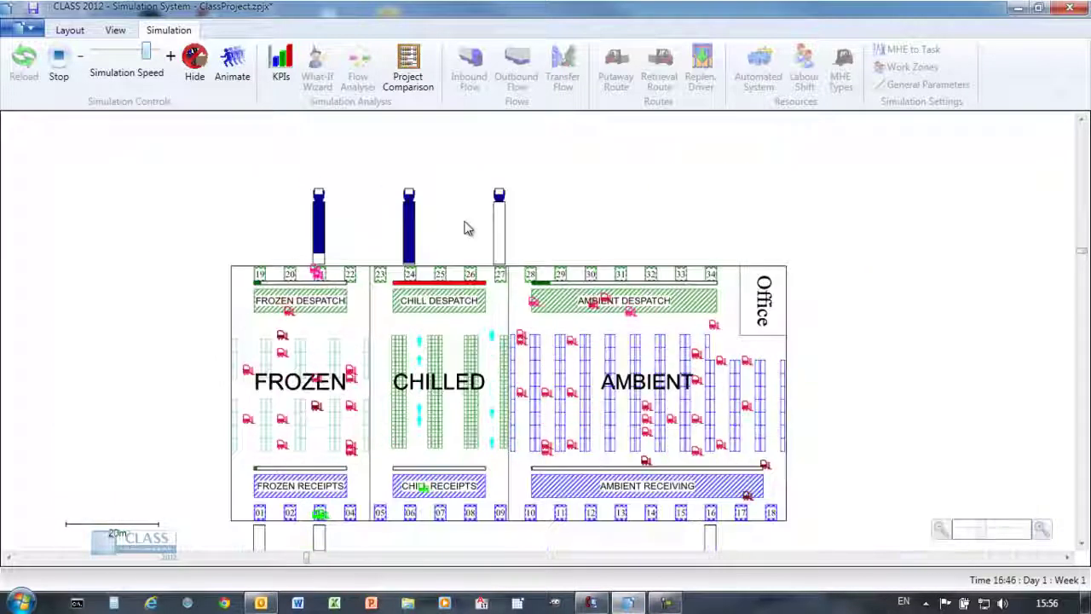
scroll(477, 196, "down", 1)
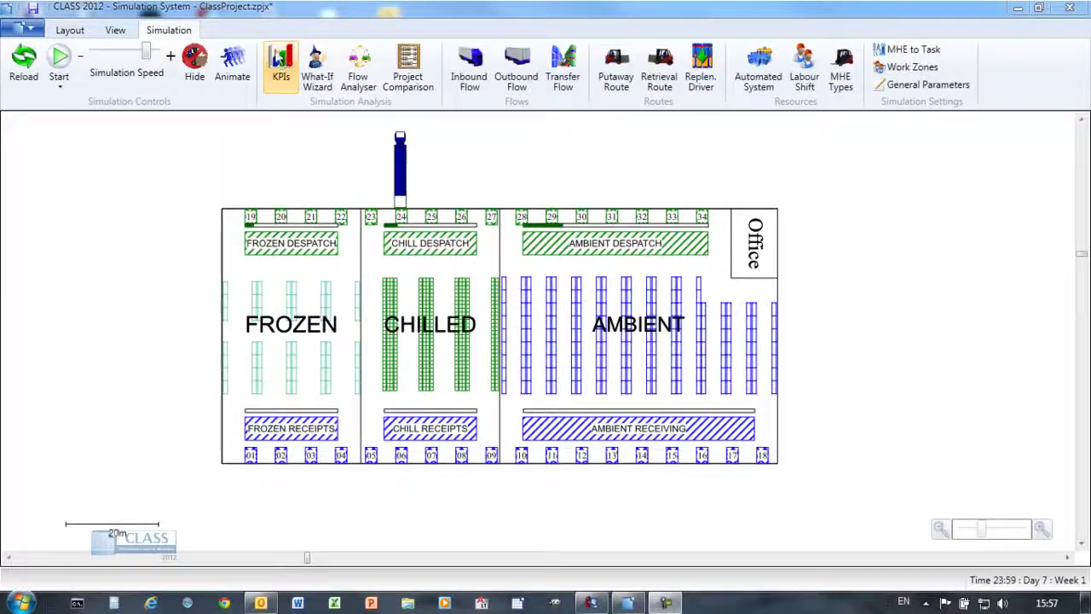
Examine the inbound flows in the KPI report, including vehicles unloaded and putaway quantities for ambient, frozen and chill storage
left_click(284, 66)
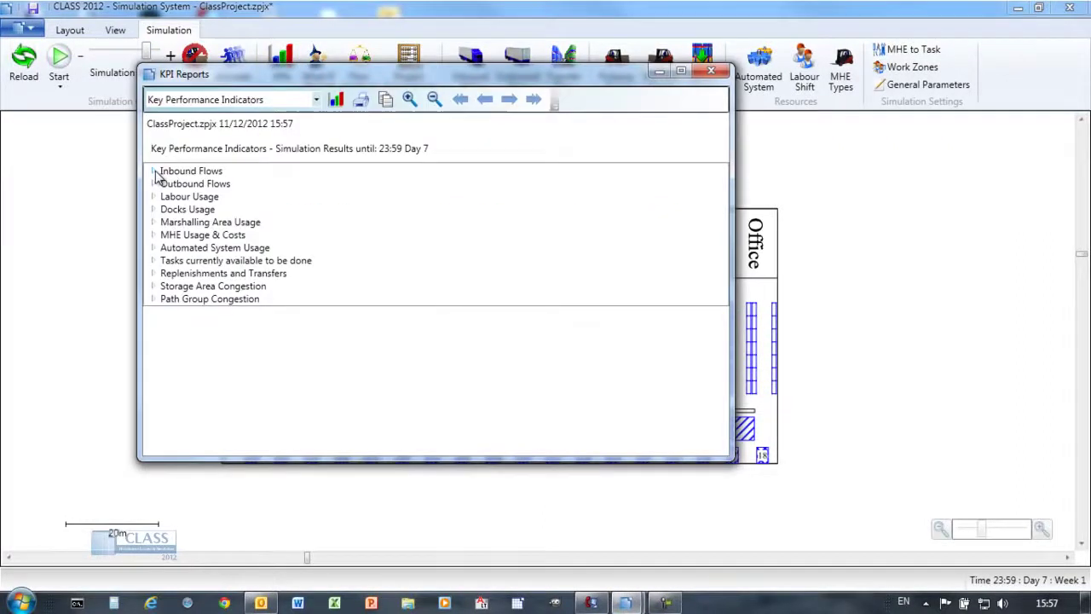
left_click(154, 171)
left_click(168, 183)
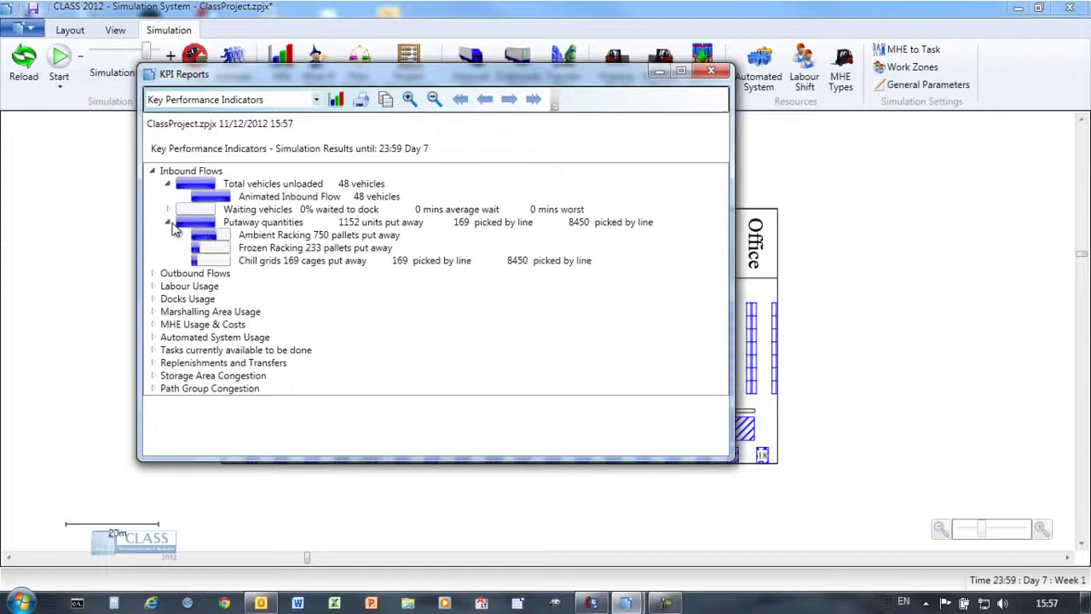
left_click(322, 263)
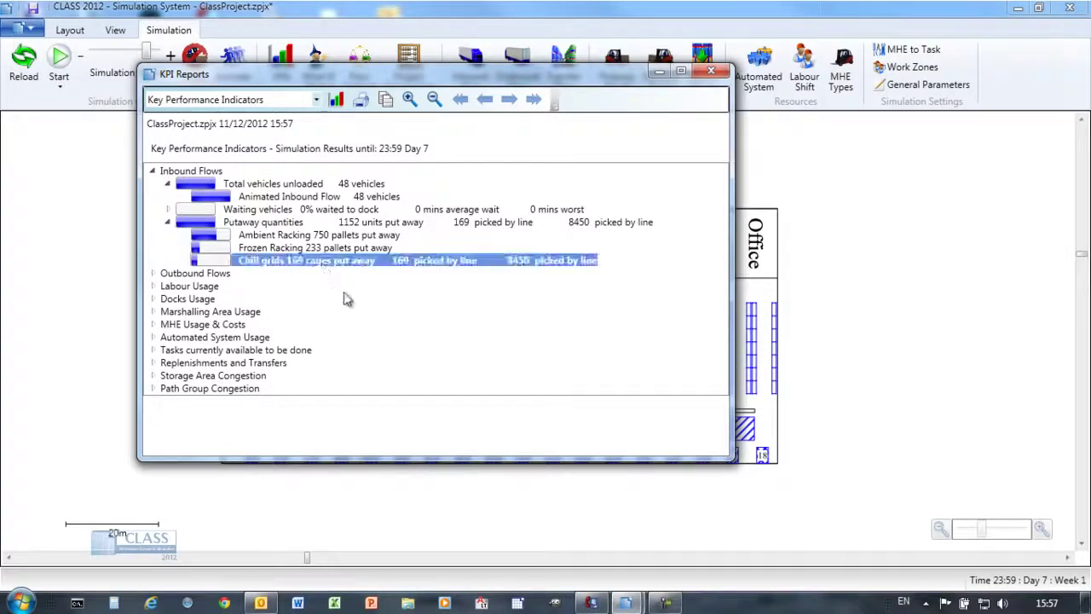
left_click(307, 248)
left_click(300, 236)
Examine the outbound vehicle delays in the KPI report and chart the vehicle service times of the Animated Outbound Flow
left_click(154, 273)
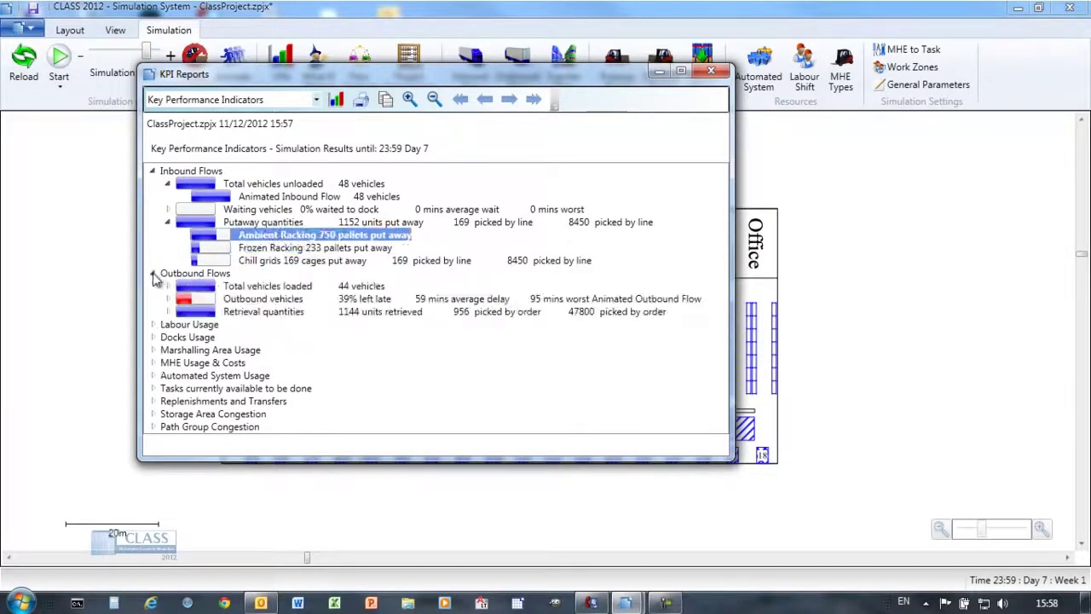
left_click(167, 298)
left_click(247, 312)
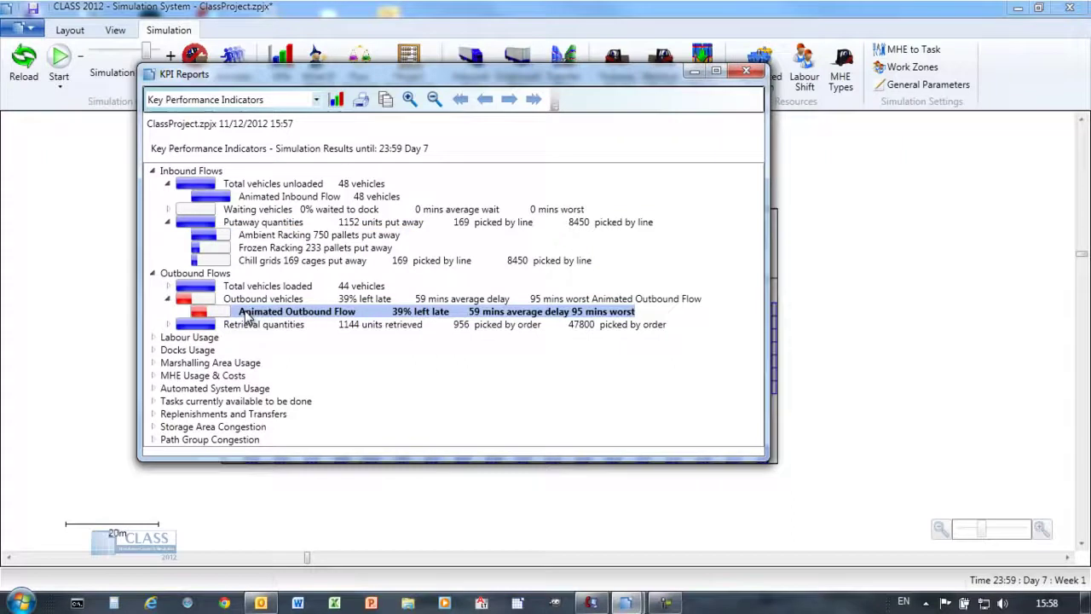
double_click(247, 313)
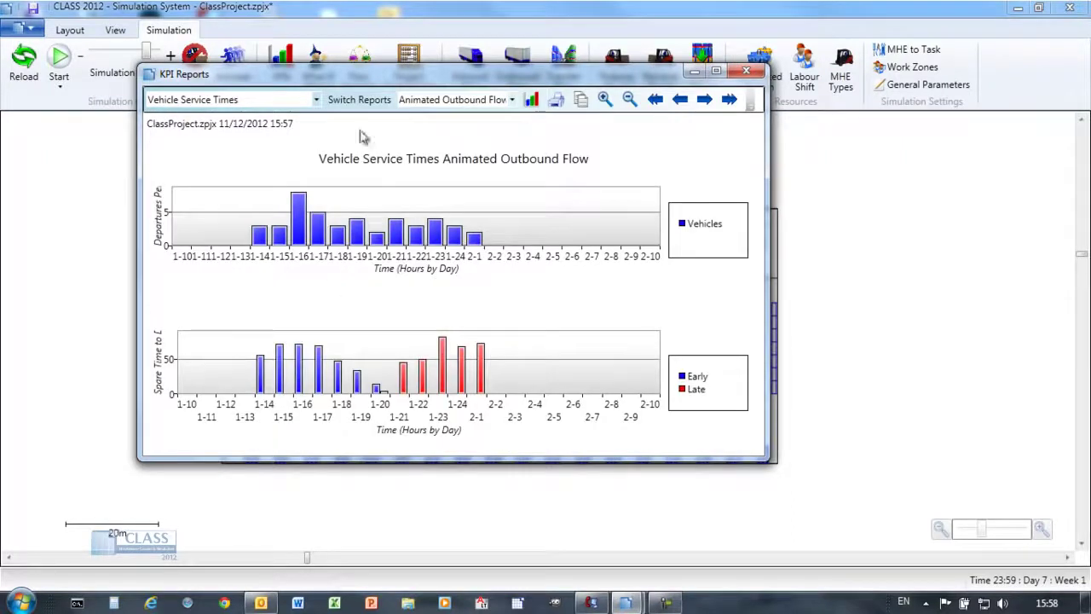
Return to the key performance indicators, expand the overall shift usage and chart the usage history of Inbound Labour
left_click(359, 98)
left_click(153, 337)
left_click(167, 350)
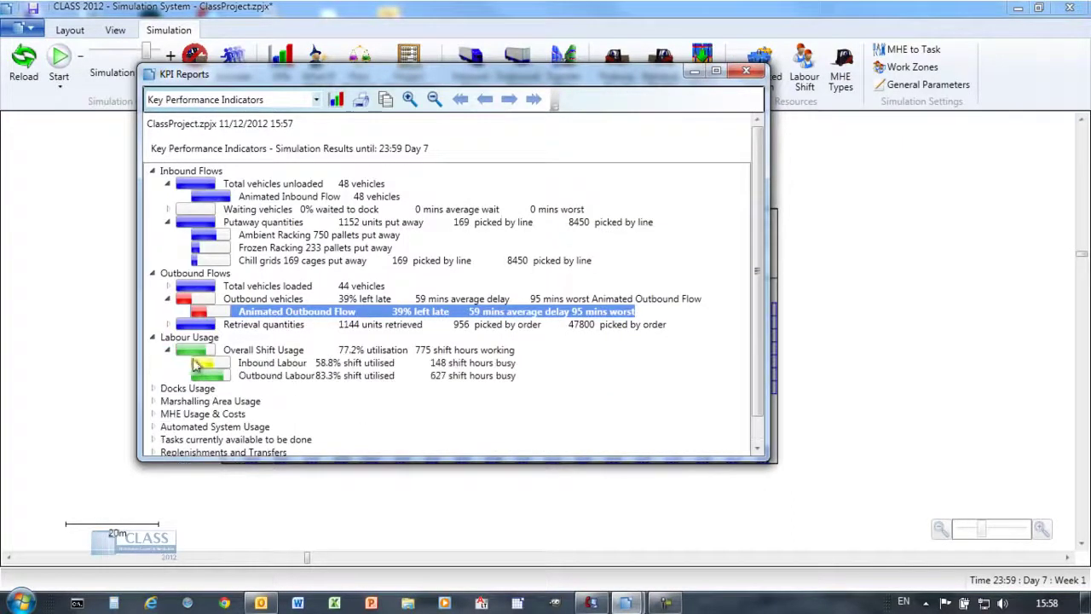
double_click(207, 362)
Switch the shifts usage history chart to the Outbound Labour shift
left_click(356, 98)
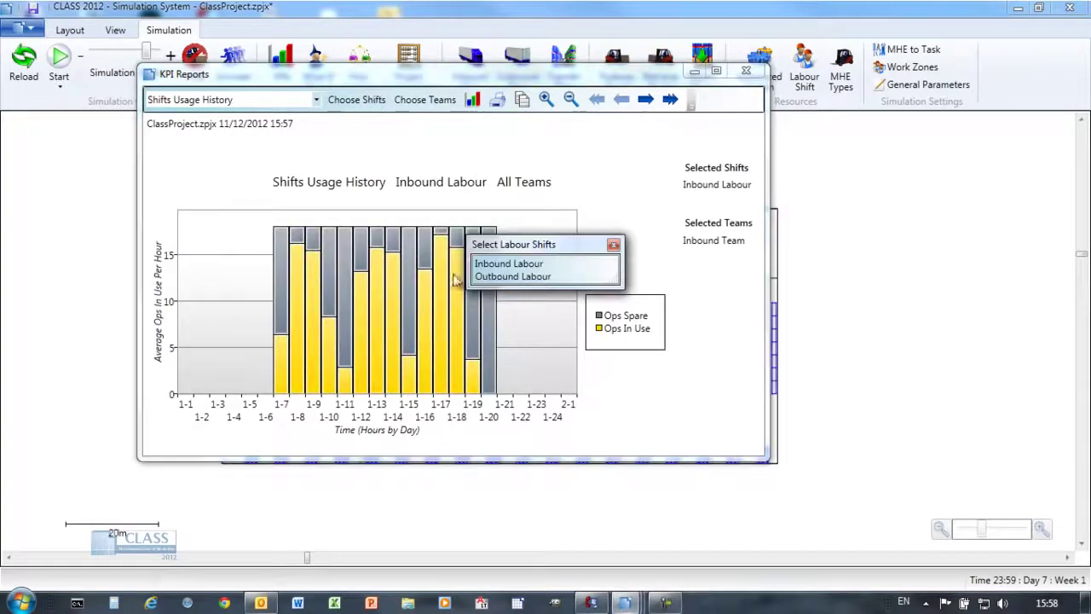
left_click(480, 276)
left_click(613, 244)
Chart the Outbound Labour usage history for the Loading team and for the Picking team
left_click(425, 99)
left_click_drag(514, 245, 554, 144)
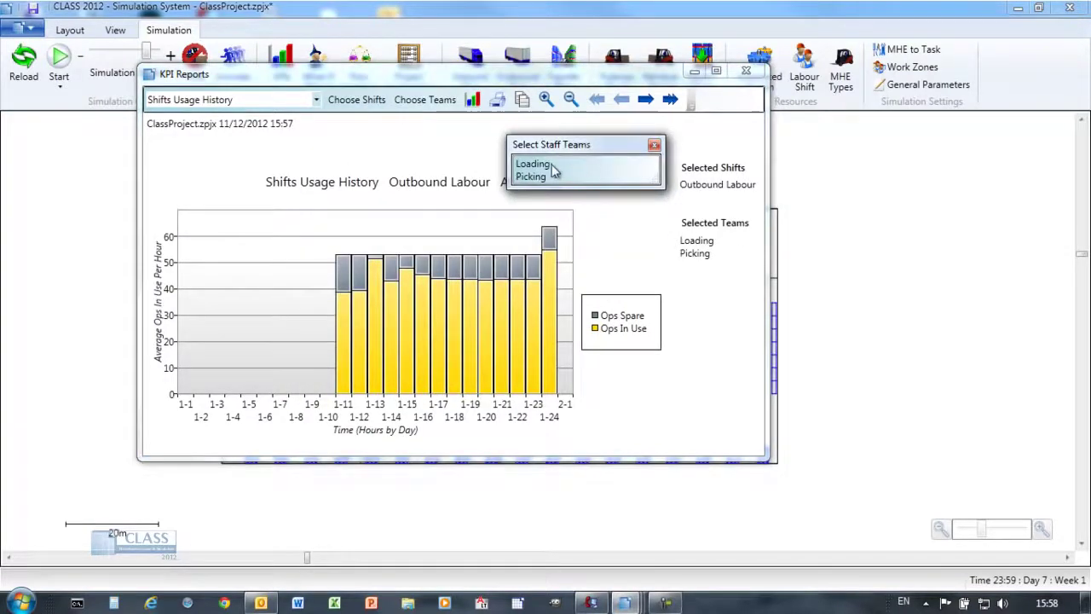
left_click(554, 168)
left_click(596, 177)
left_click(653, 145)
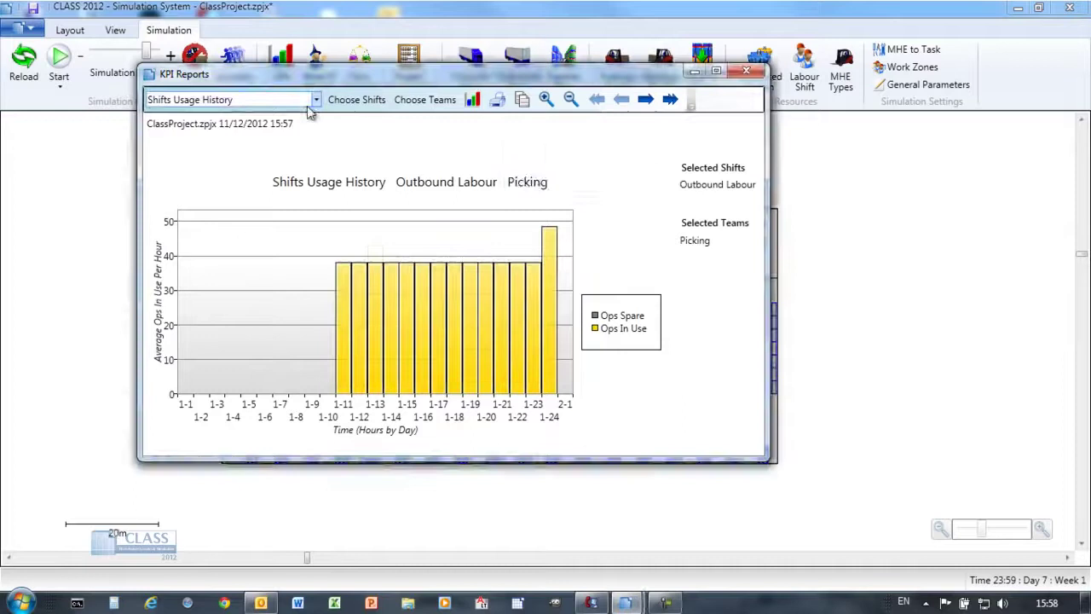
Examine the marshalling area usage and the MHE usage and costs in the Key Performance Indicators report
left_click(315, 98)
left_click(256, 114)
scroll(289, 388, "down", 5)
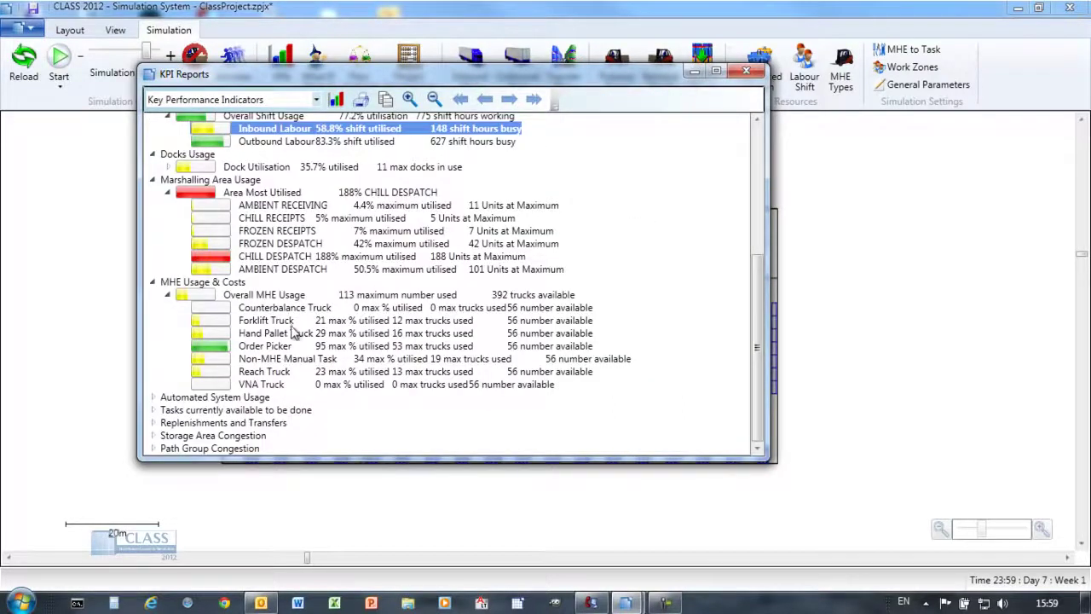
Show the Shift Usage Breakdown report for all shifts and teams as a pie chart and as a bar chart
left_click(316, 99)
left_click(202, 343)
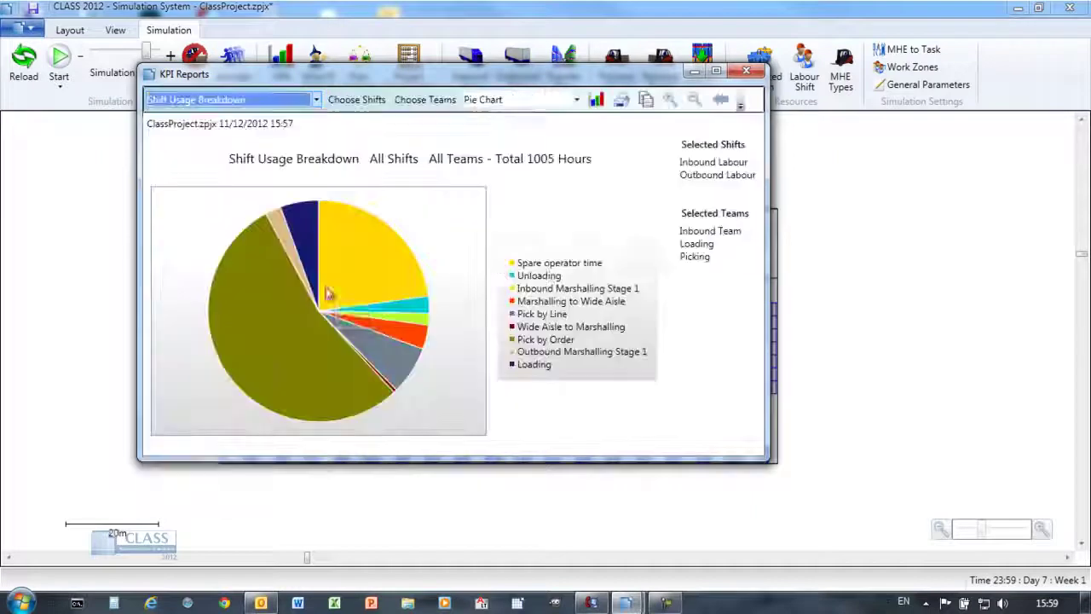
left_click(519, 99)
left_click(486, 126)
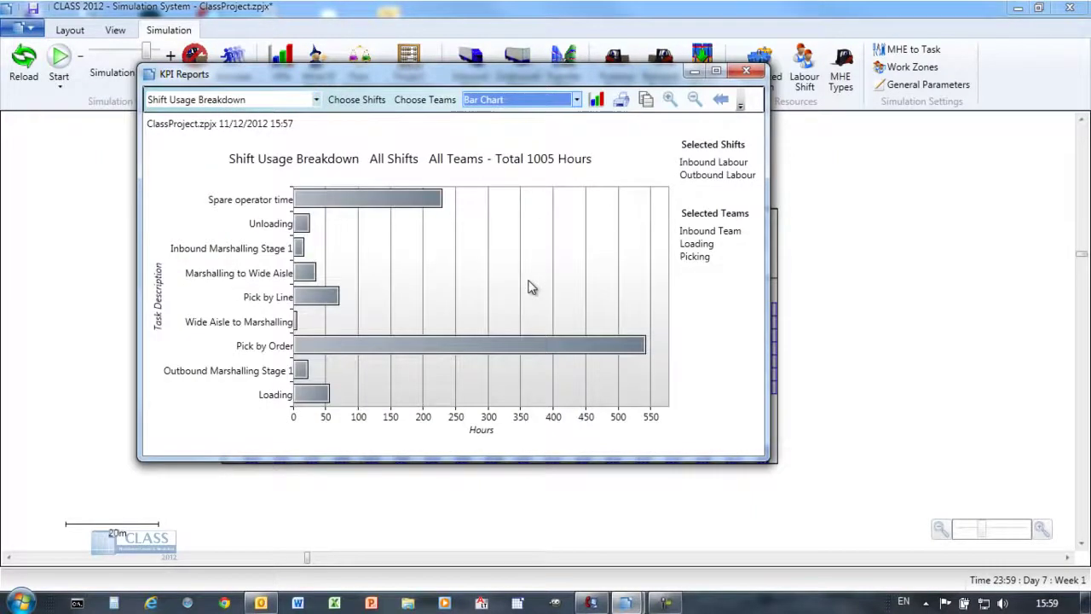
Review the Task Completion report with the hourly rates per operator for each task, storage area and marshalling area
left_click(315, 99)
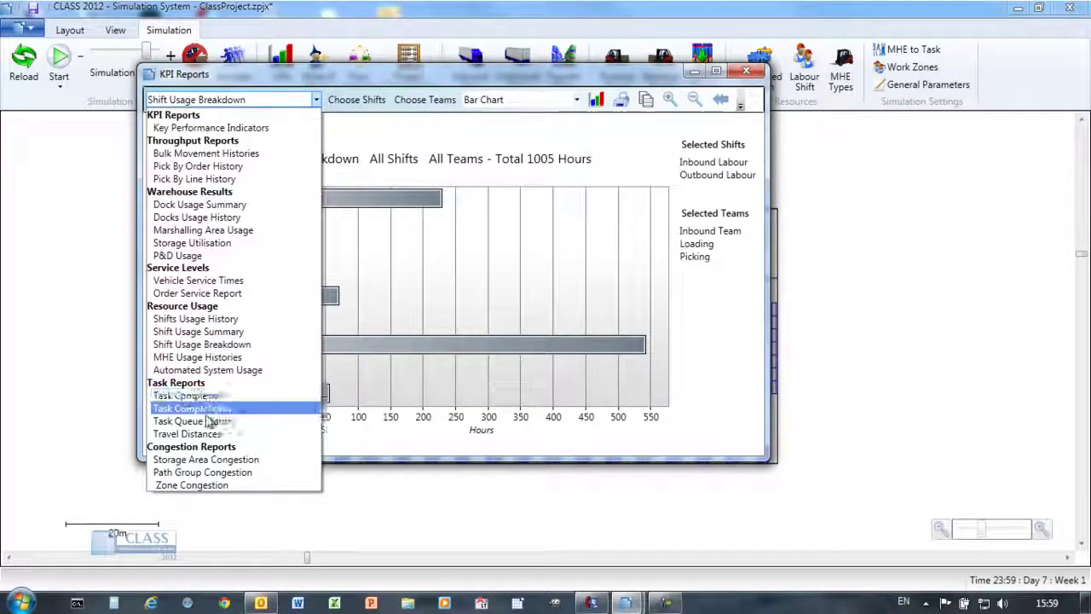
left_click(188, 394)
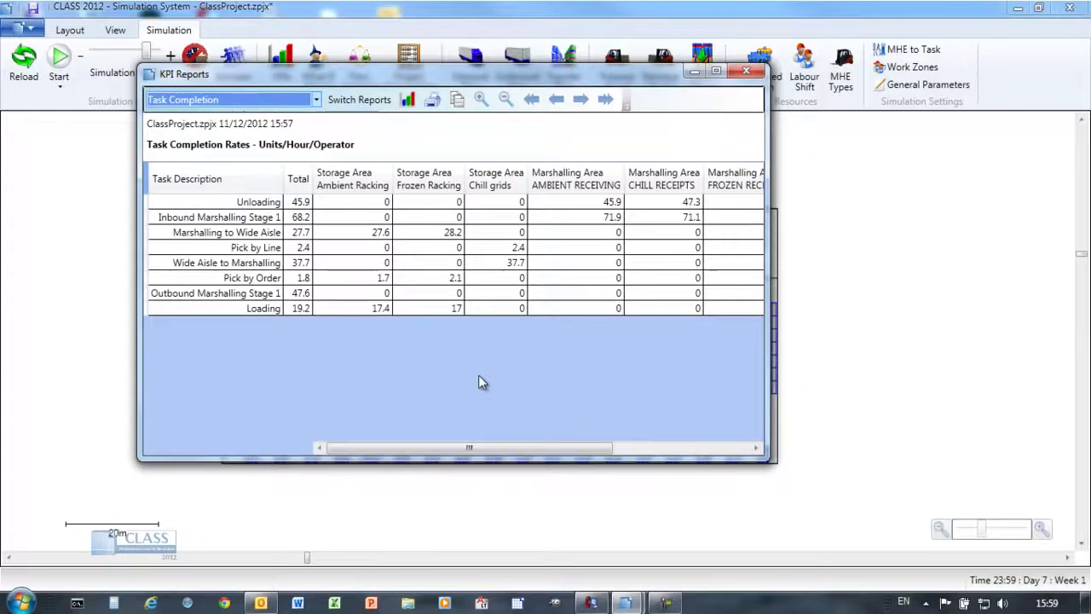
key("Up")
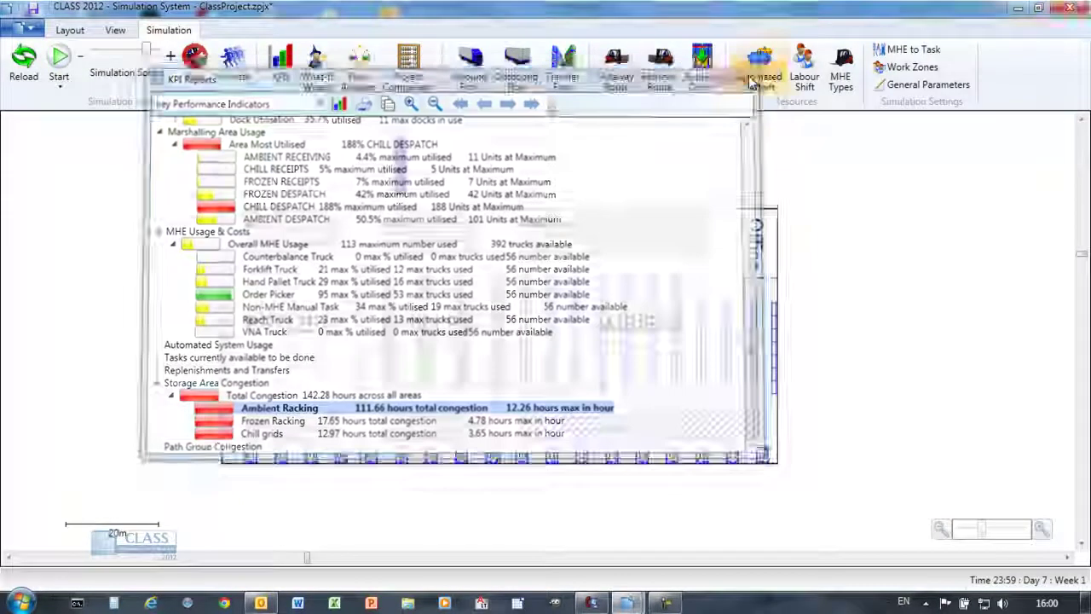